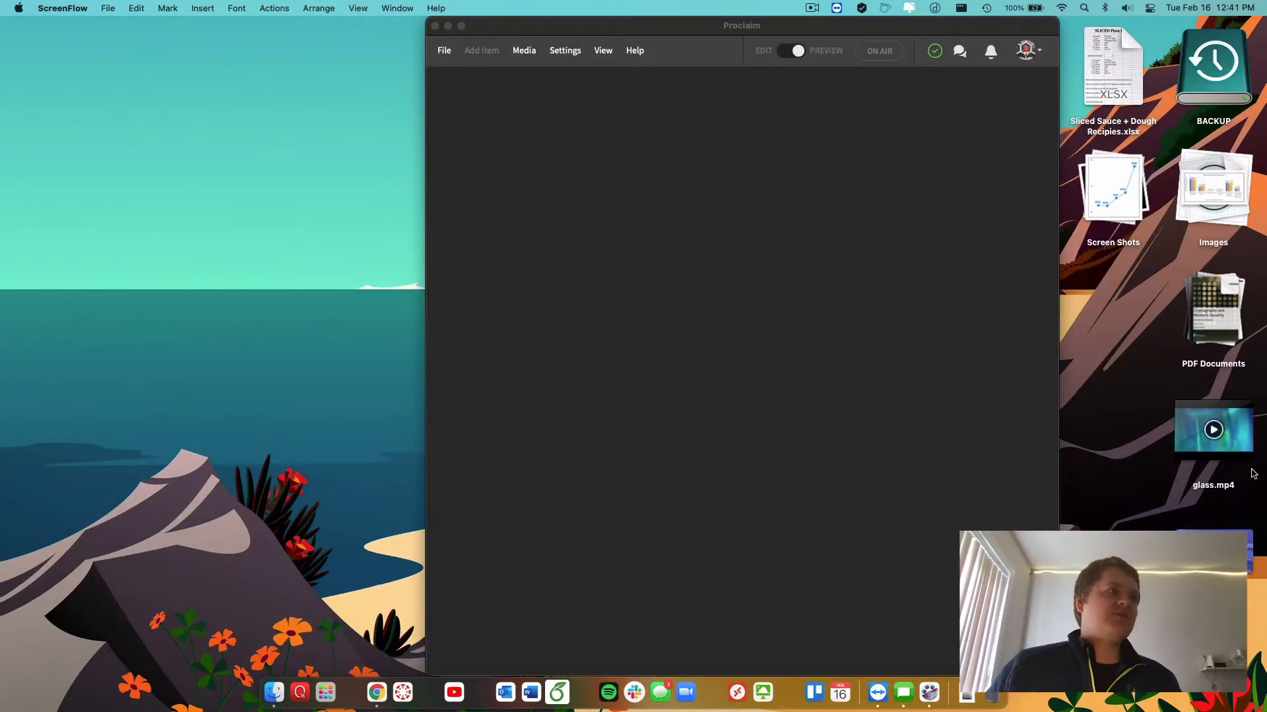
# Step: Duplicate the existing PITP Mar 11 presentation
pyautogui.moveTo(739, 37); pyautogui.dragTo(707, 37)
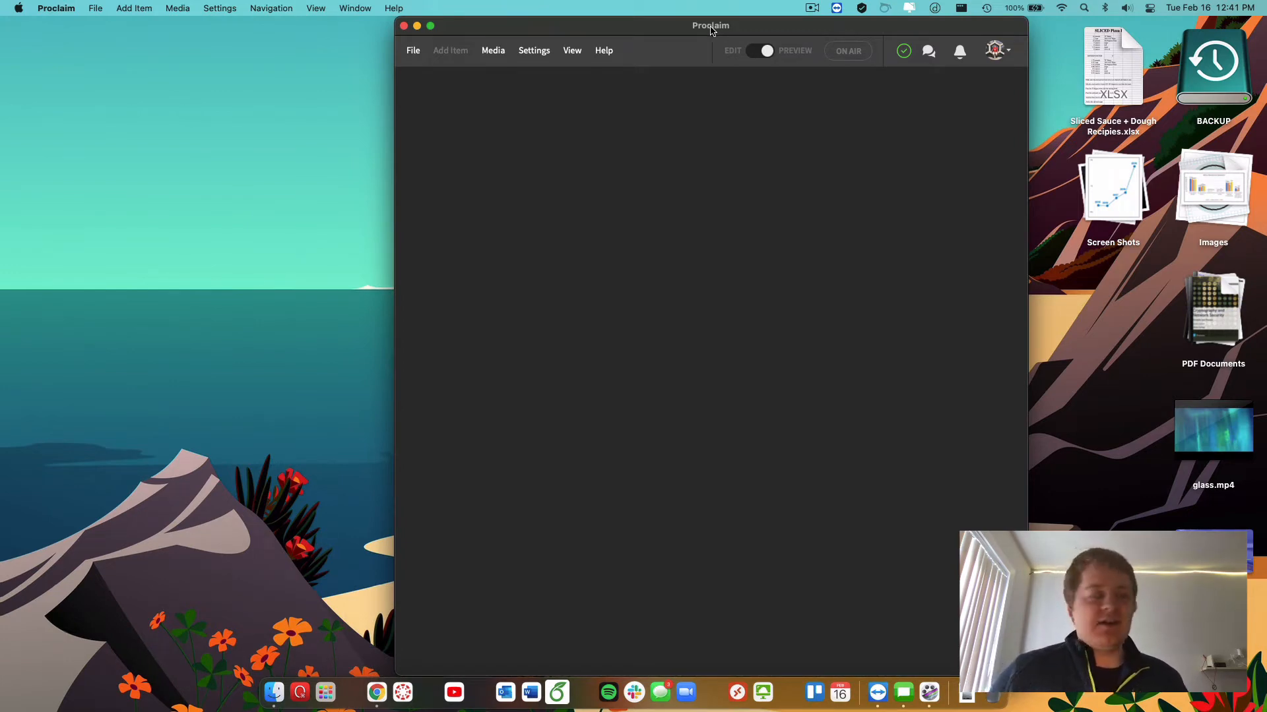
pyautogui.moveTo(724, 28); pyautogui.dragTo(704, 28)
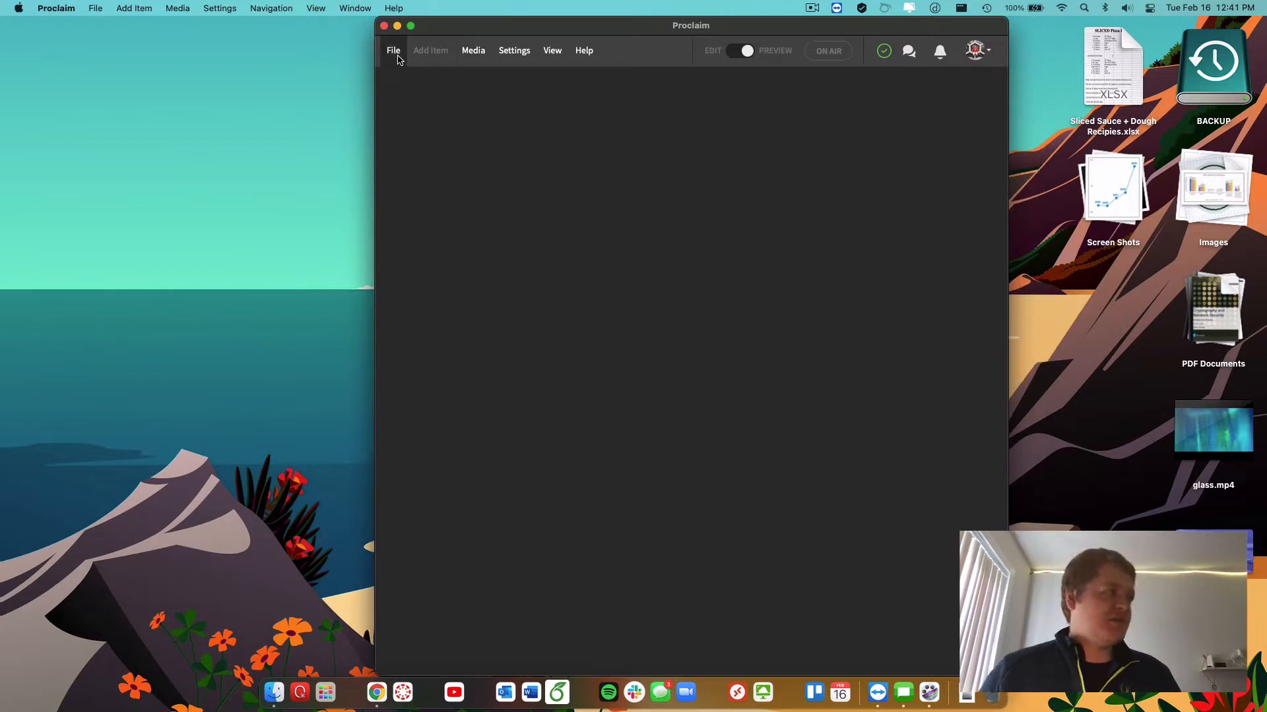
pyautogui.click(394, 51)
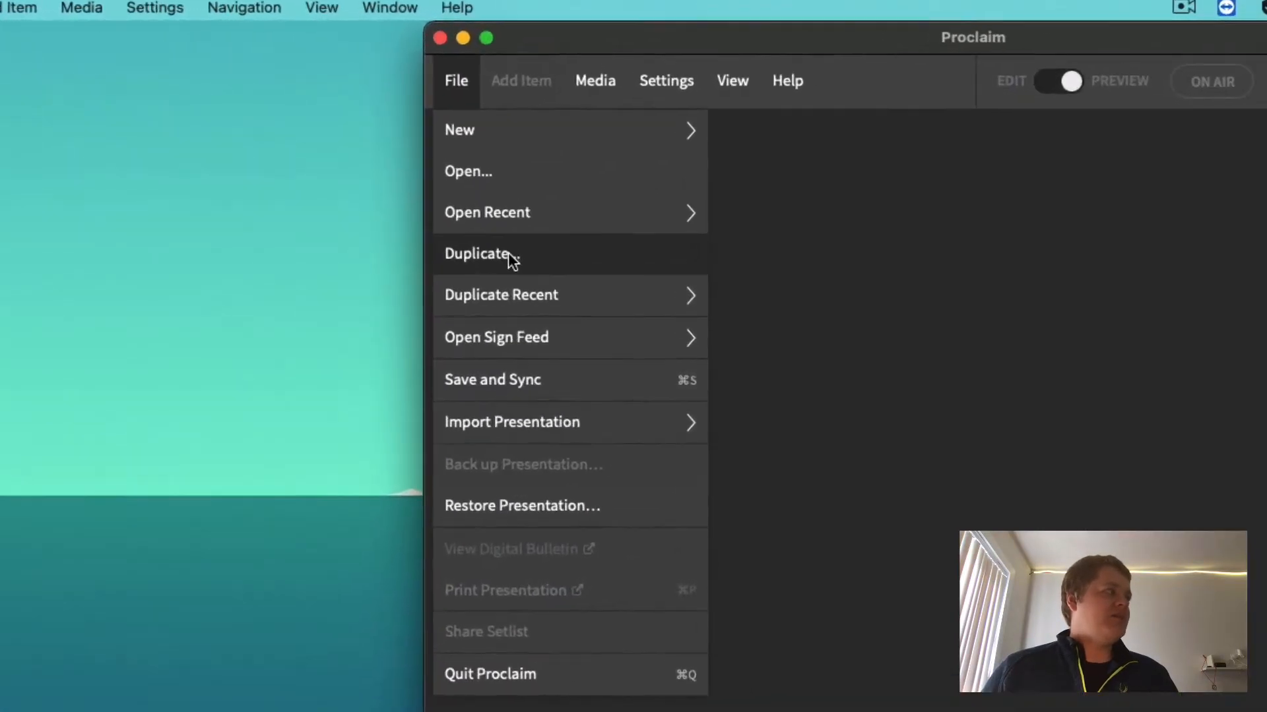
pyautogui.click(420, 151)
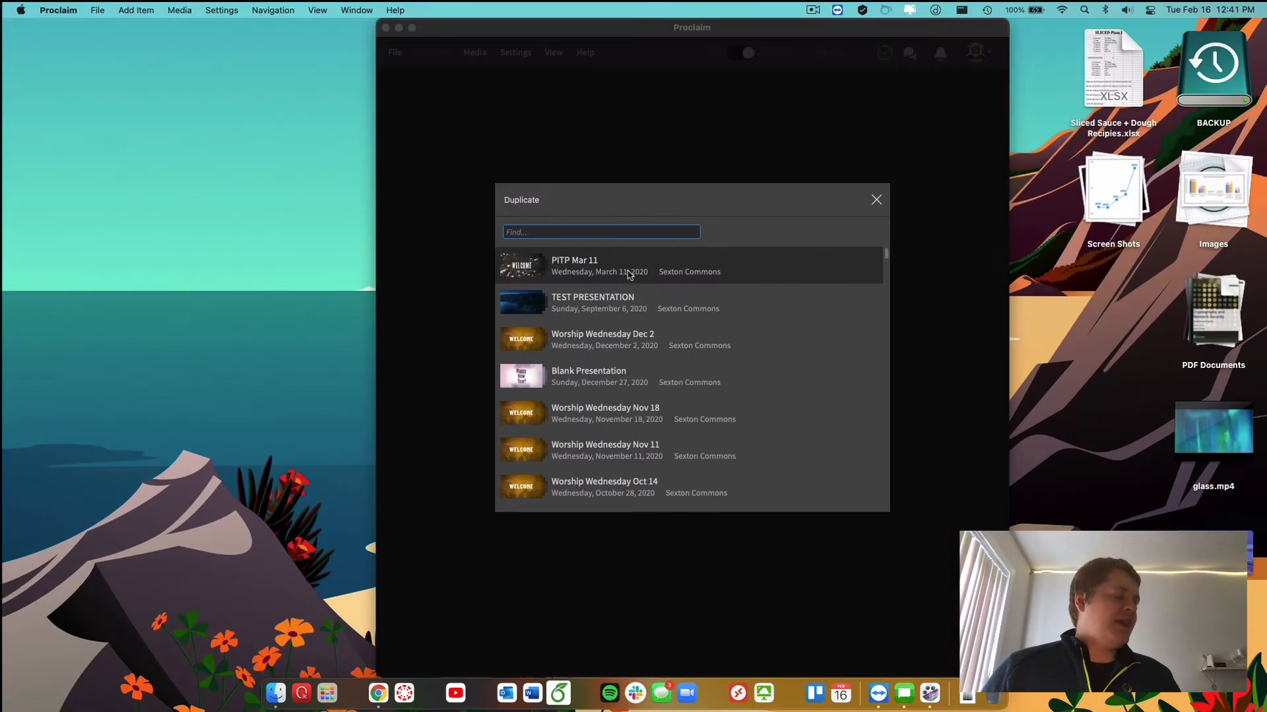
pyautogui.click(614, 225)
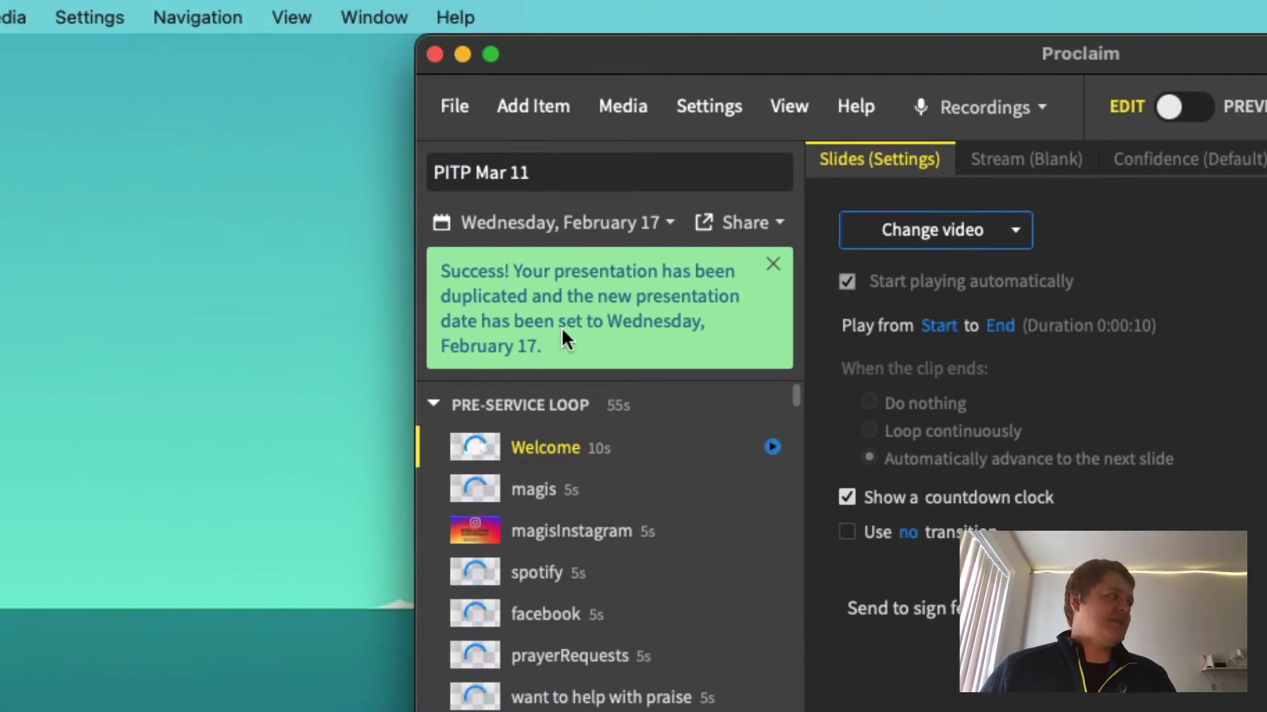
# Step: Set the duplicated presentation's date to Wednesday, February 24, 2021
pyautogui.click(669, 223)
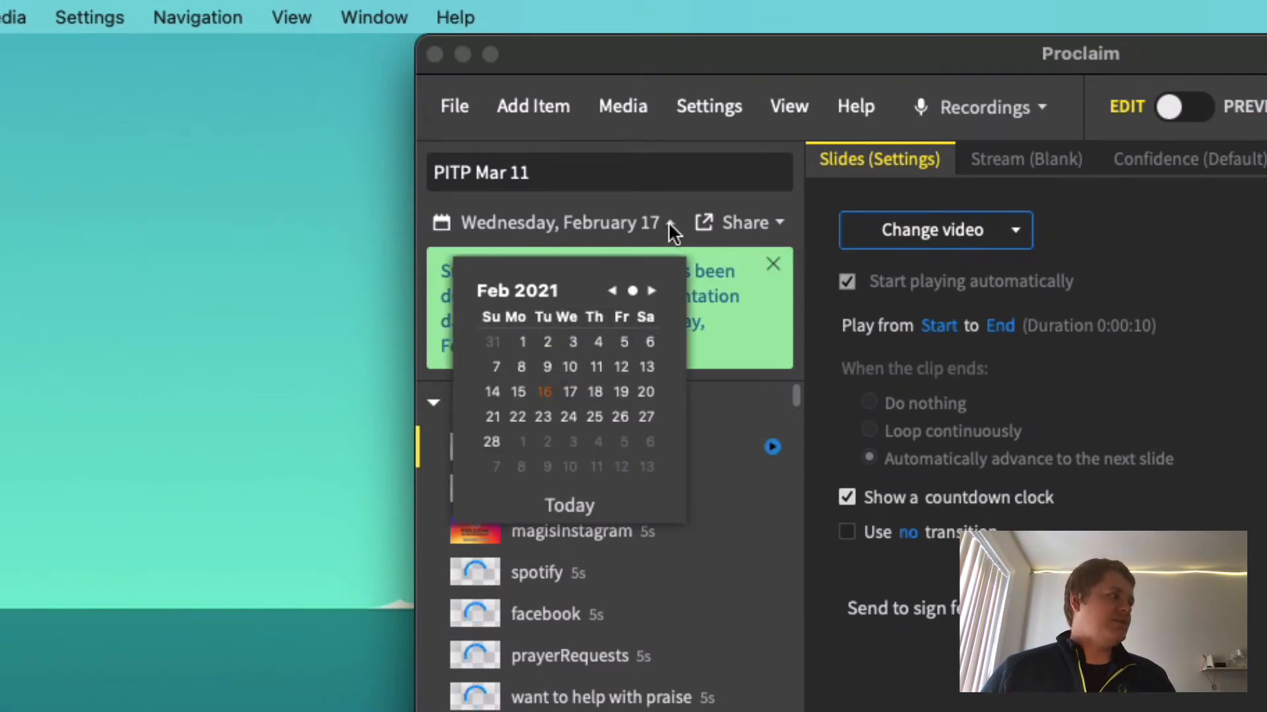
pyautogui.click(569, 416)
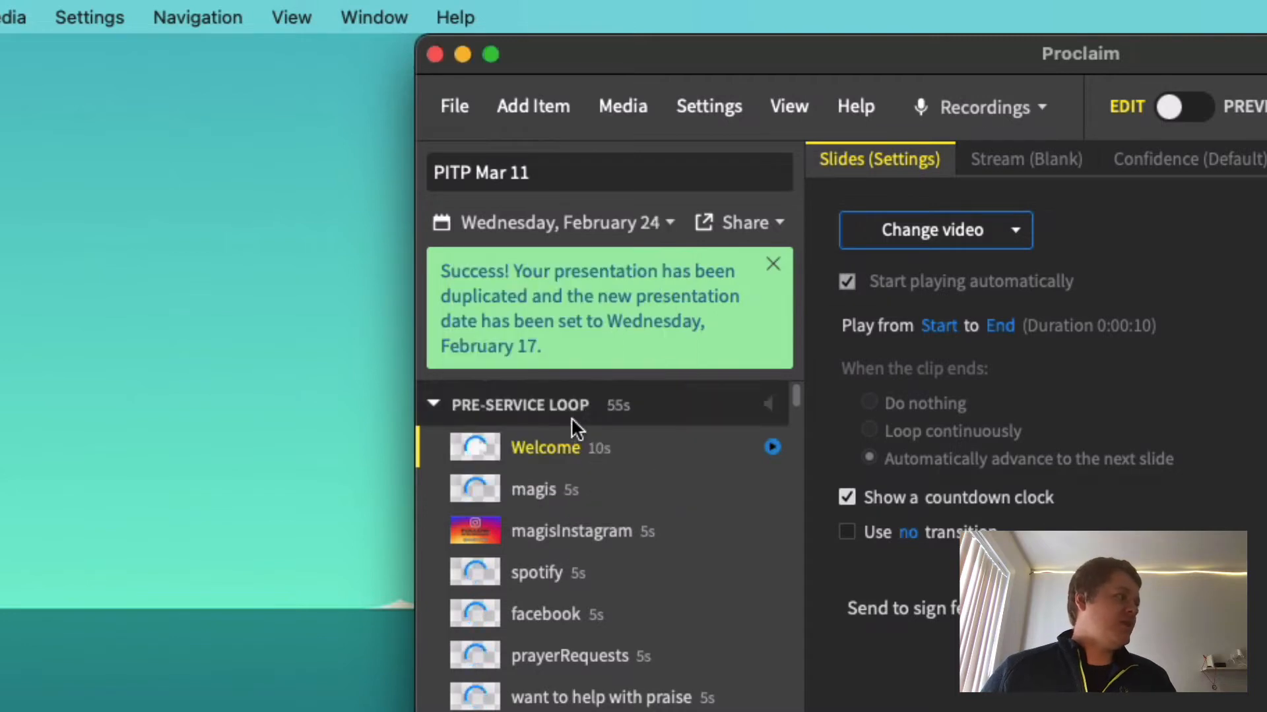
pyautogui.click(670, 222)
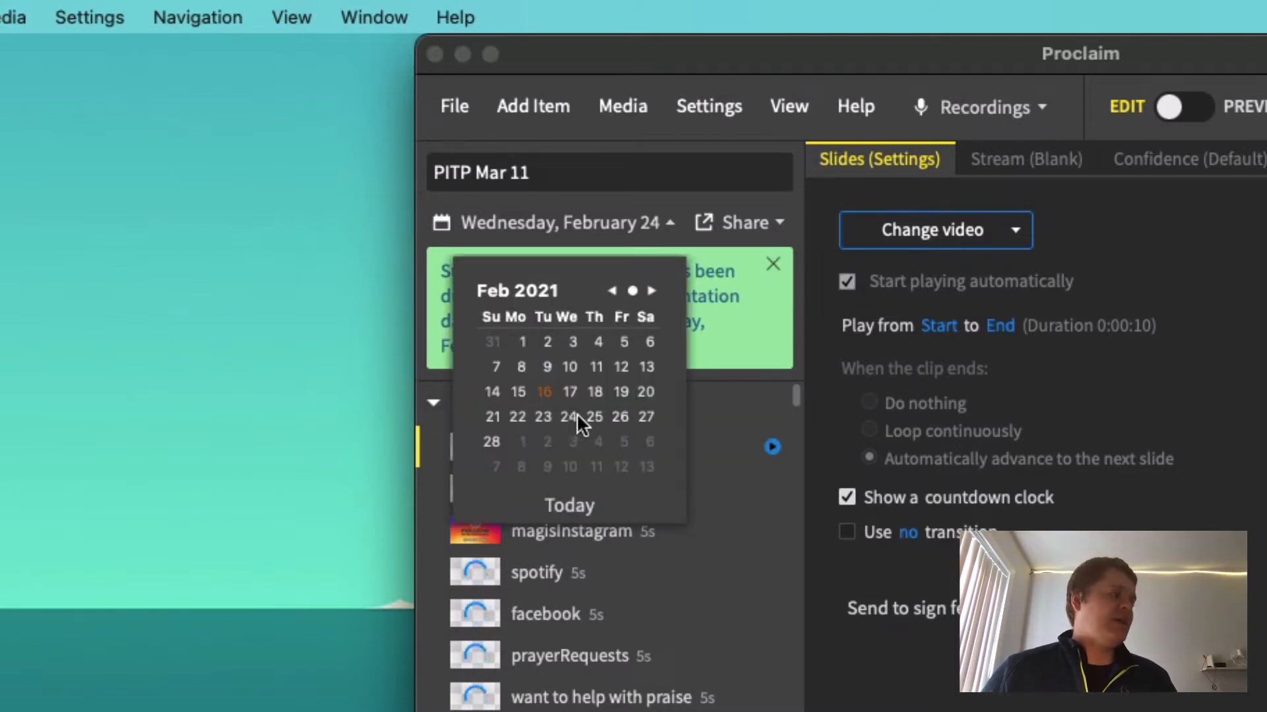
pyautogui.click(623, 174)
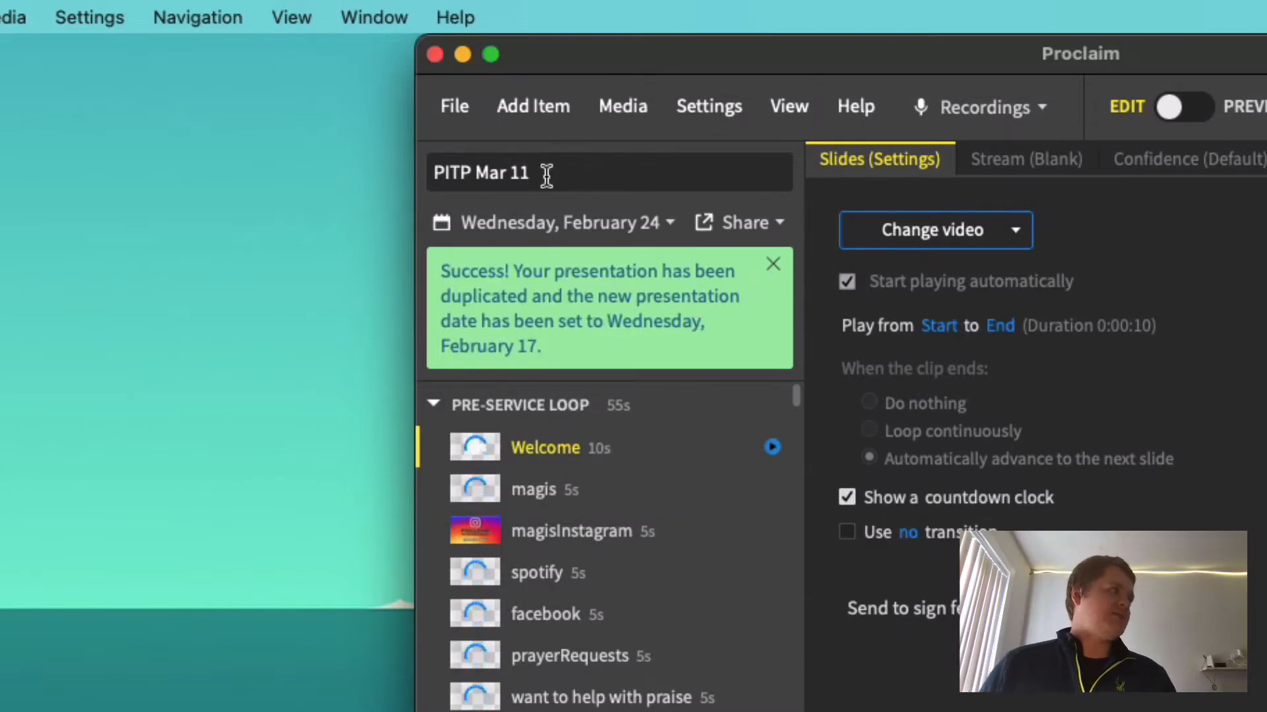
# Step: Rename the duplicated presentation as PITP Feb 24
pyautogui.moveTo(546, 174); pyautogui.dragTo(481, 176)
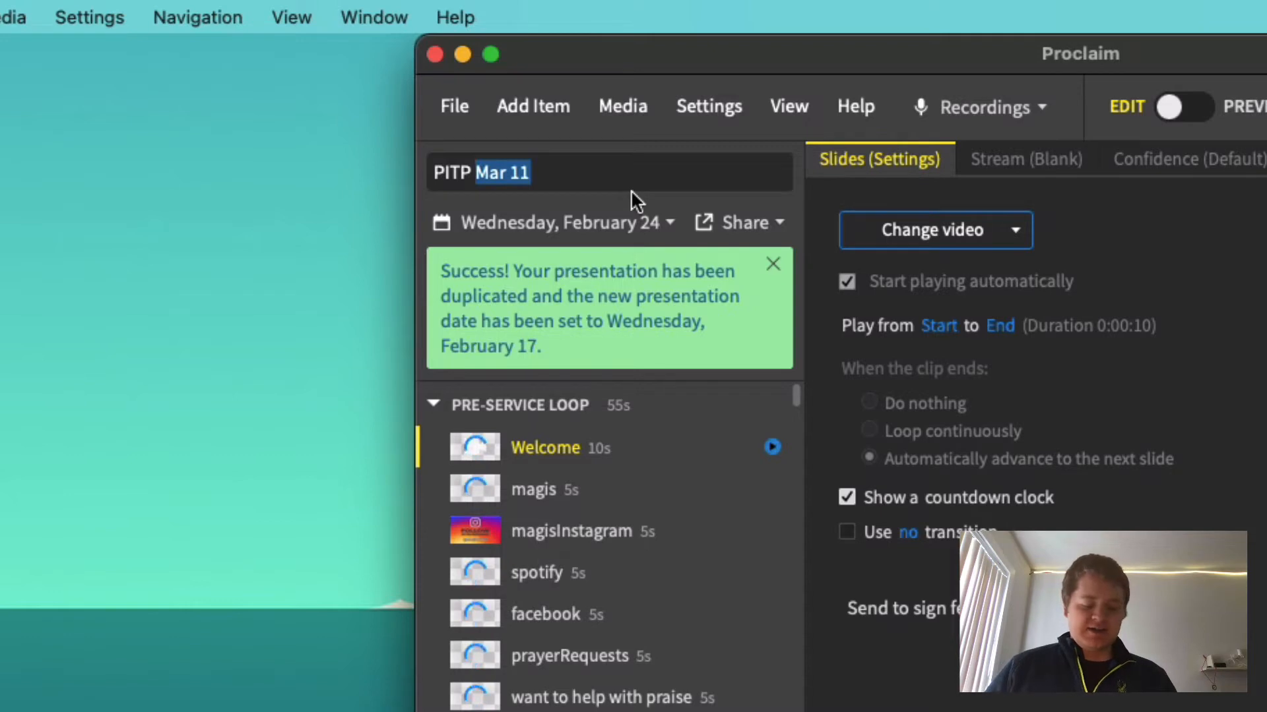
pyautogui.write('Feab 24')
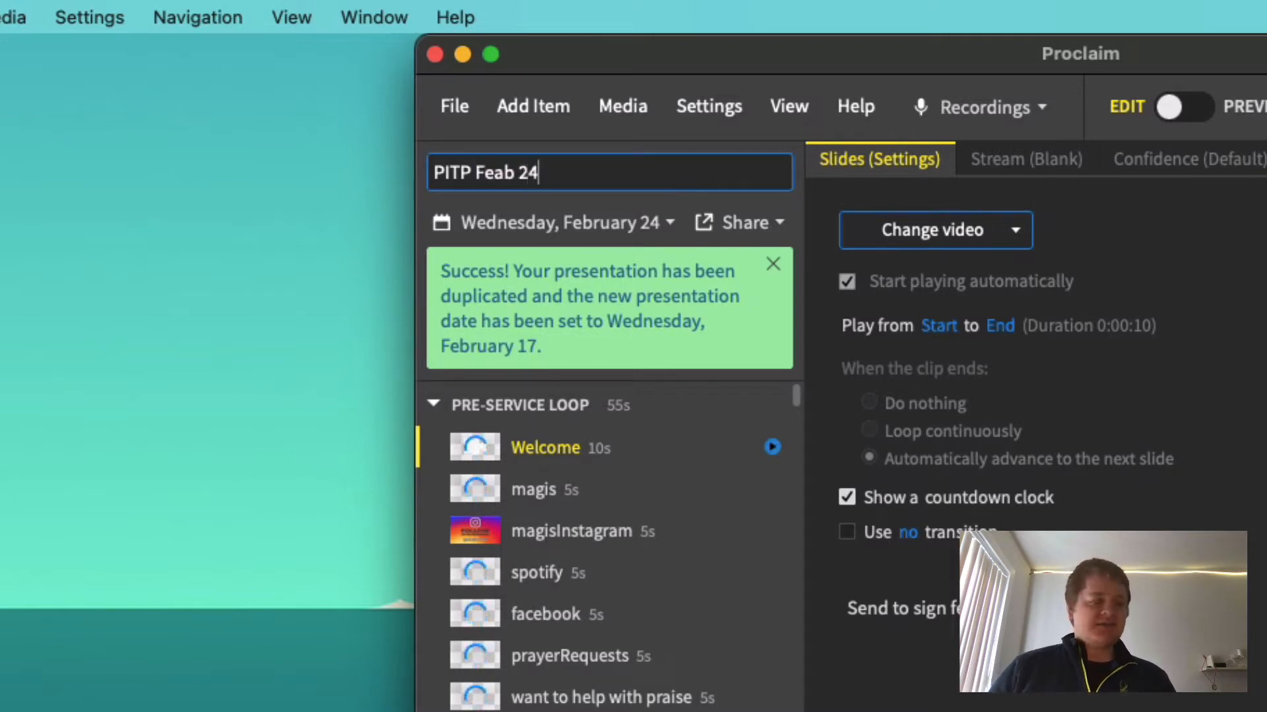
pyautogui.click(505, 173)
pyautogui.press('BackSpace')
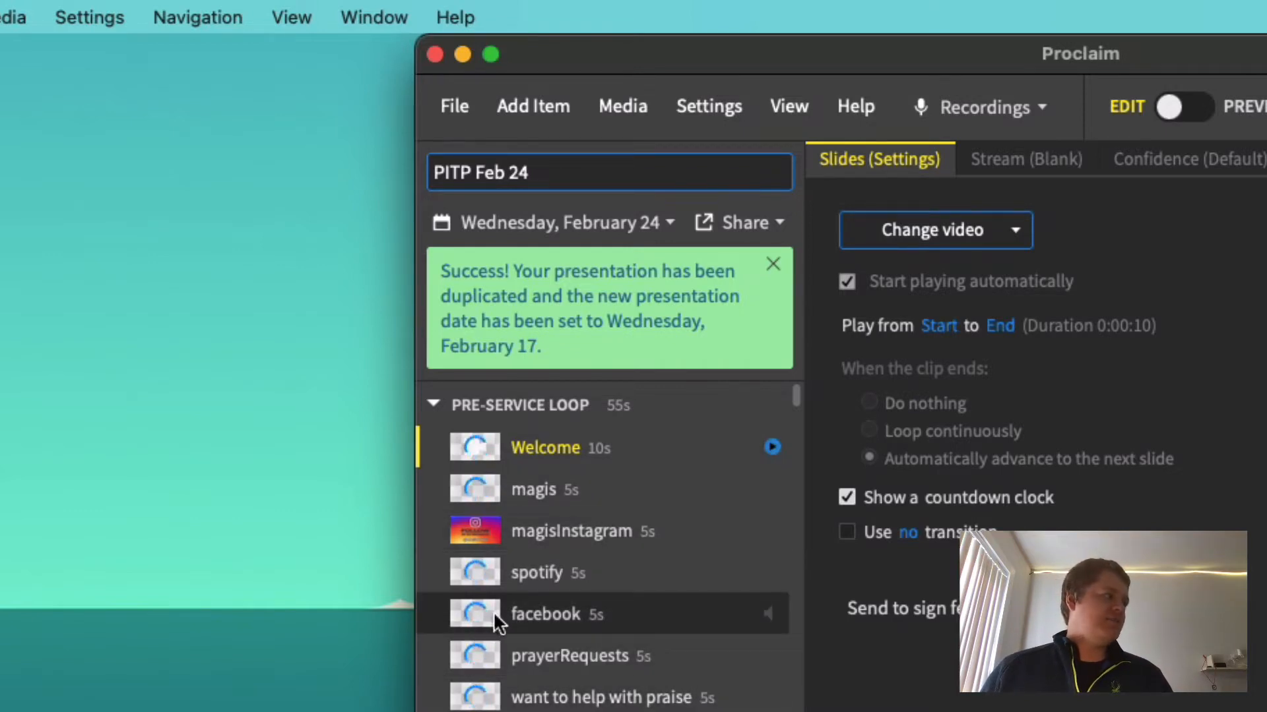
# Step: Look through the service order and open the first song of Song Set 1, Open The Eyes Of My Heart, for editing
pyautogui.scroll(-1, 560, 649)
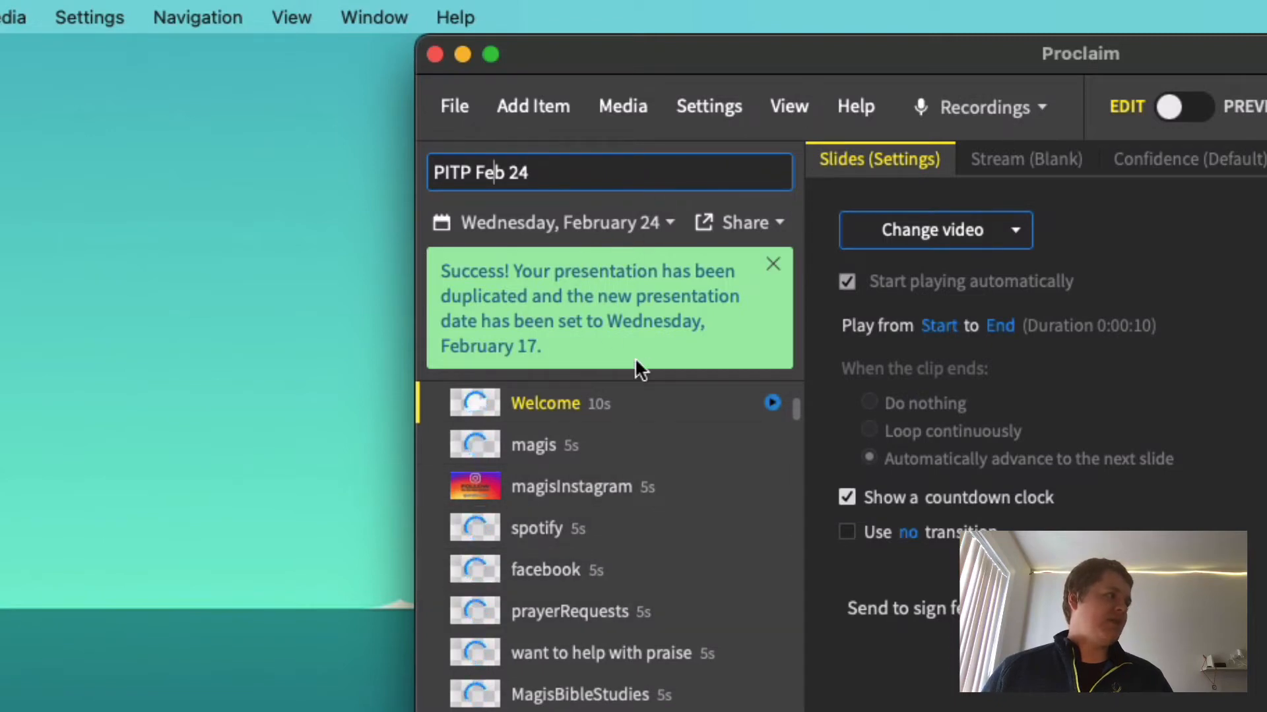
pyautogui.scroll(-1, 636, 679)
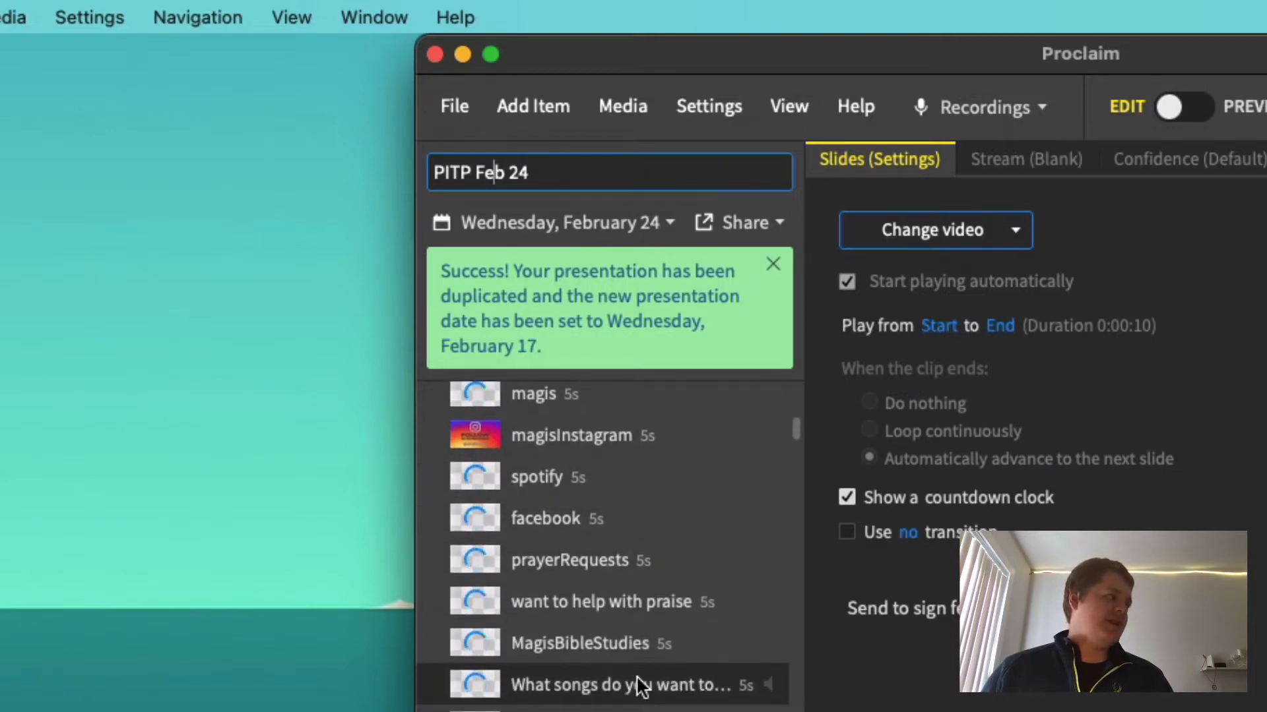
pyautogui.scroll(-1, 669, 703)
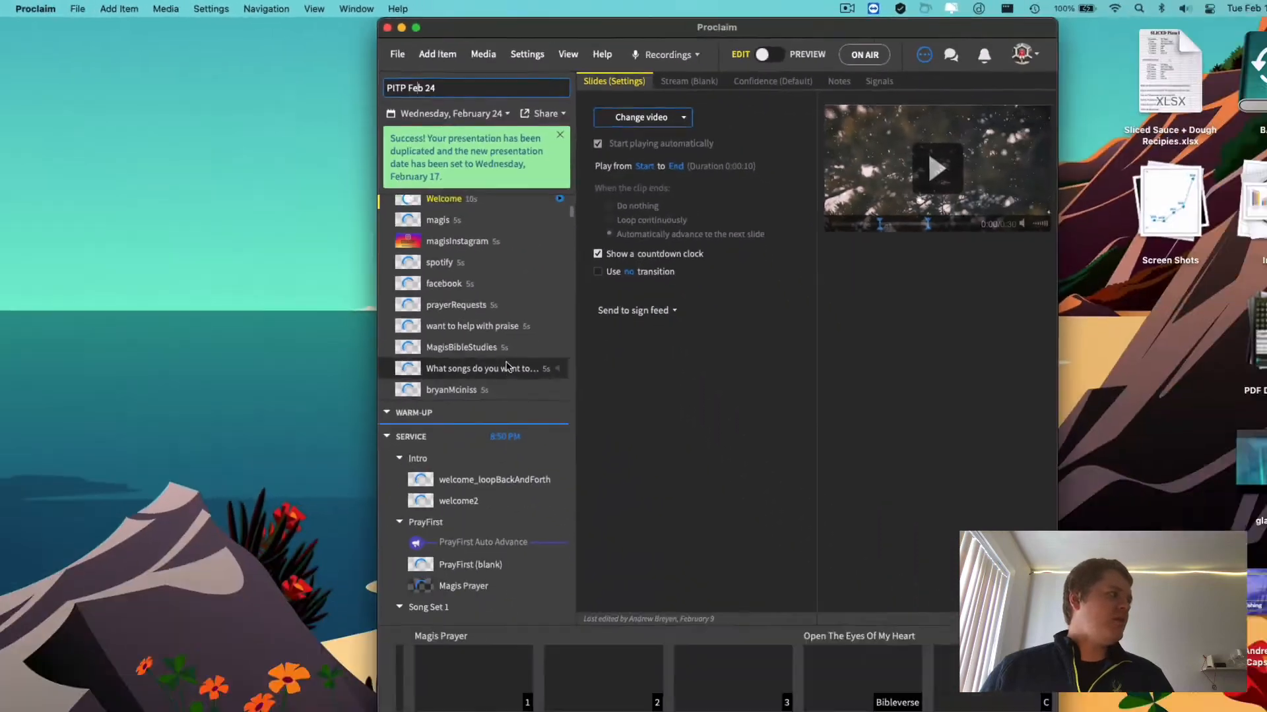
pyautogui.scroll(2, 668, 709)
pyautogui.scroll(-3, 495, 341)
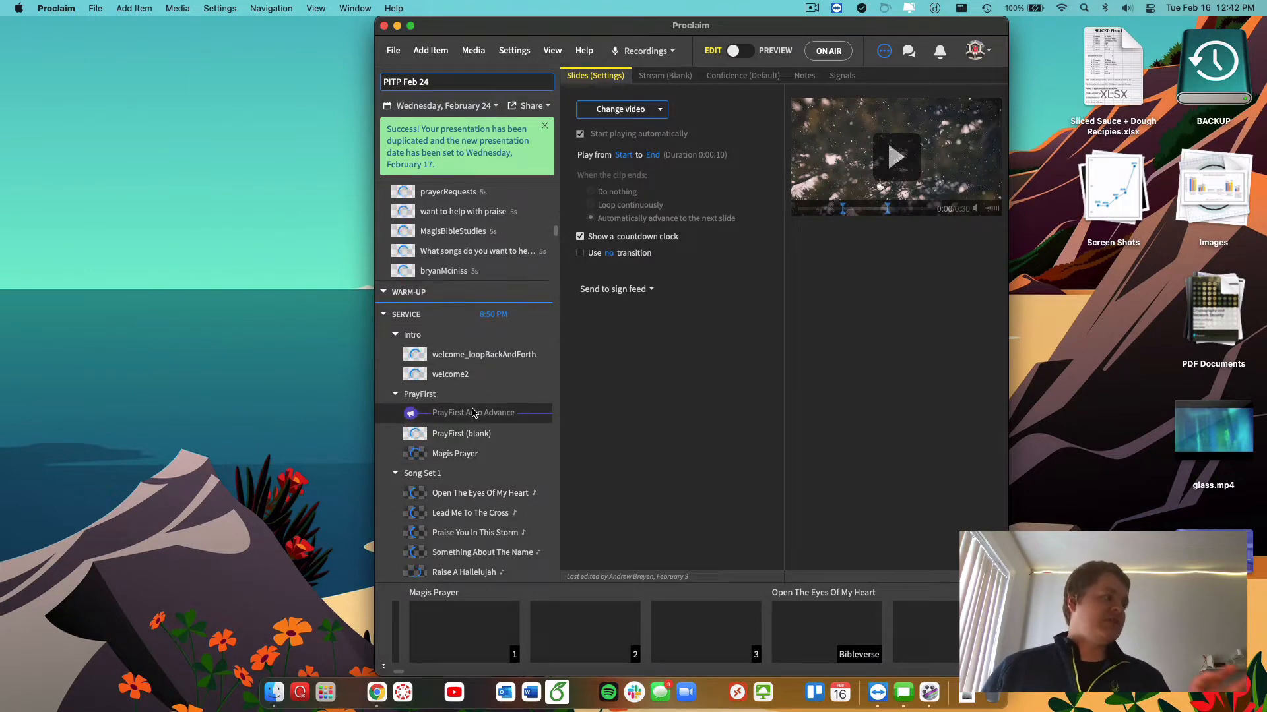
pyautogui.click(480, 496)
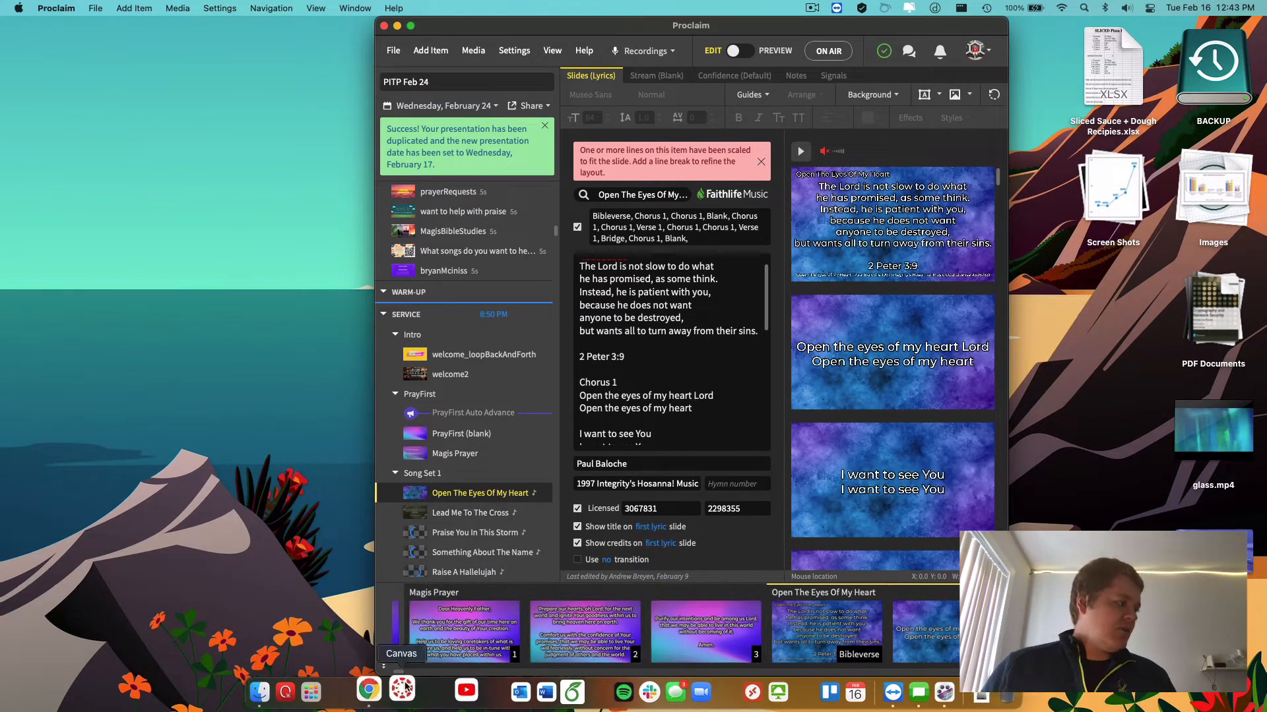
# Step: Switch to Chrome, go to services.planningcenteronline.com and open the February 24, 2021 plan of Praise in the Pub
pyautogui.click(384, 698)
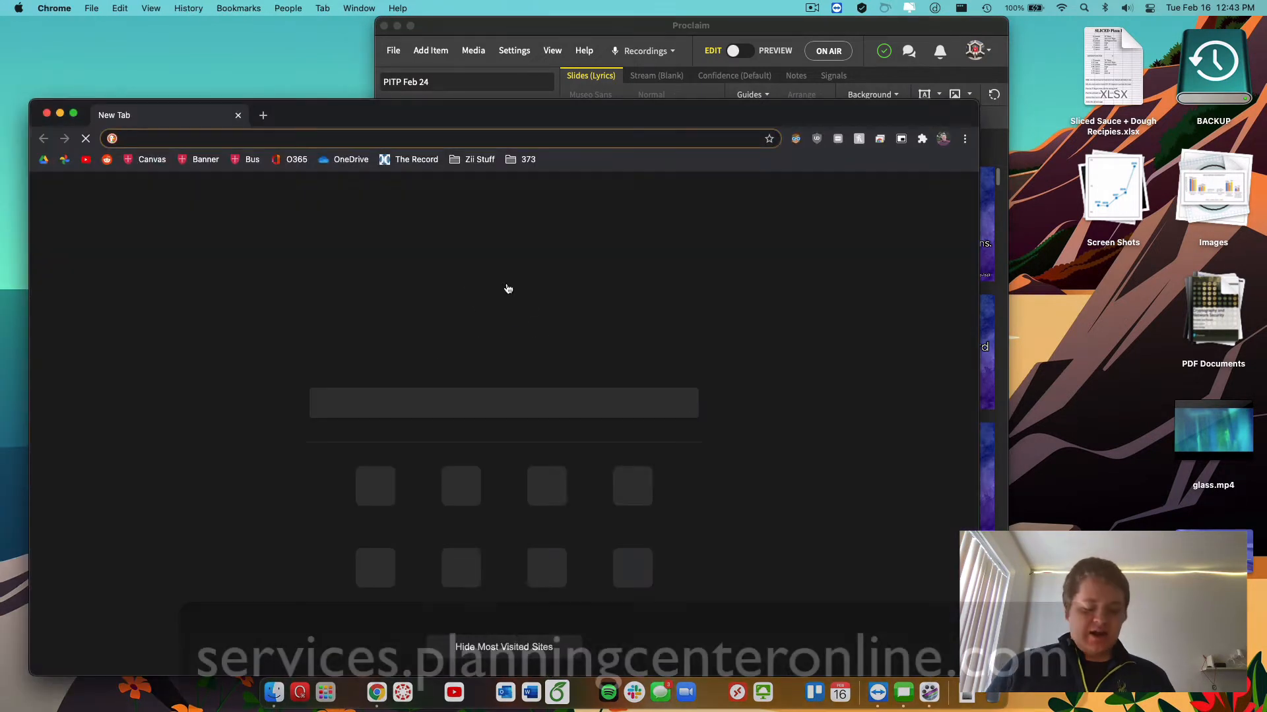
pyautogui.write('services.planningcenteronline.com')
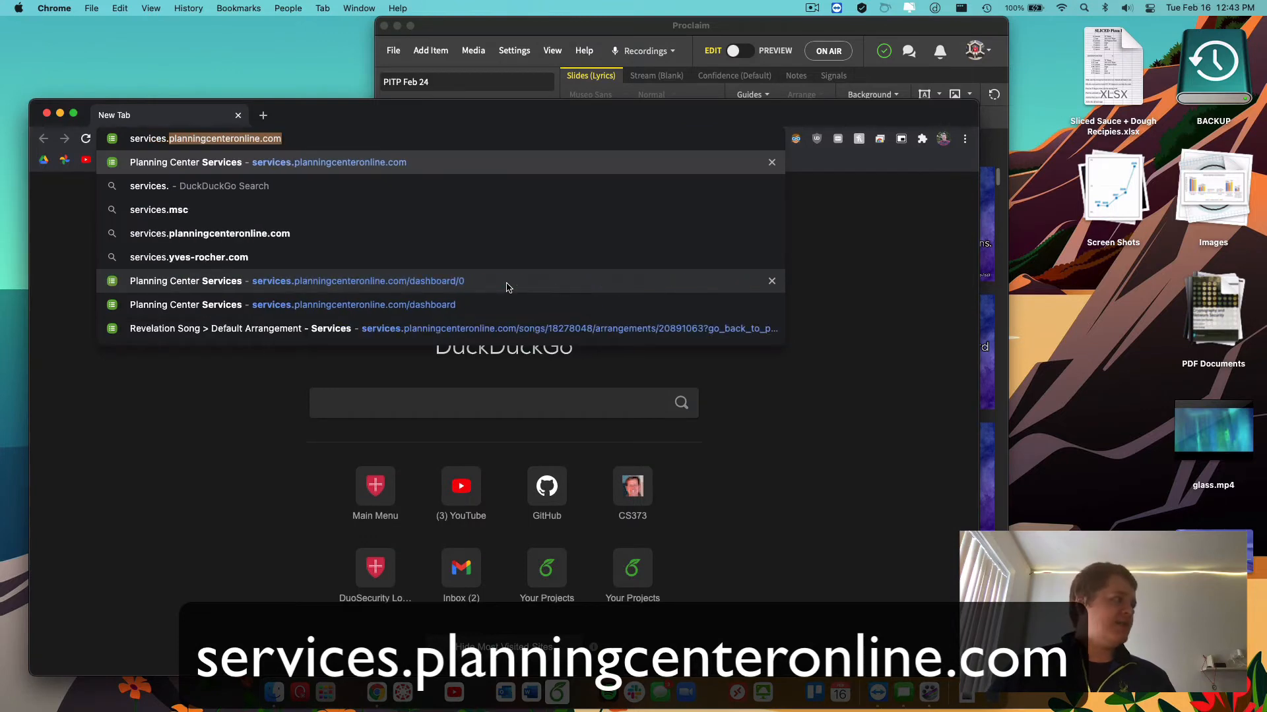
pyautogui.click(508, 287)
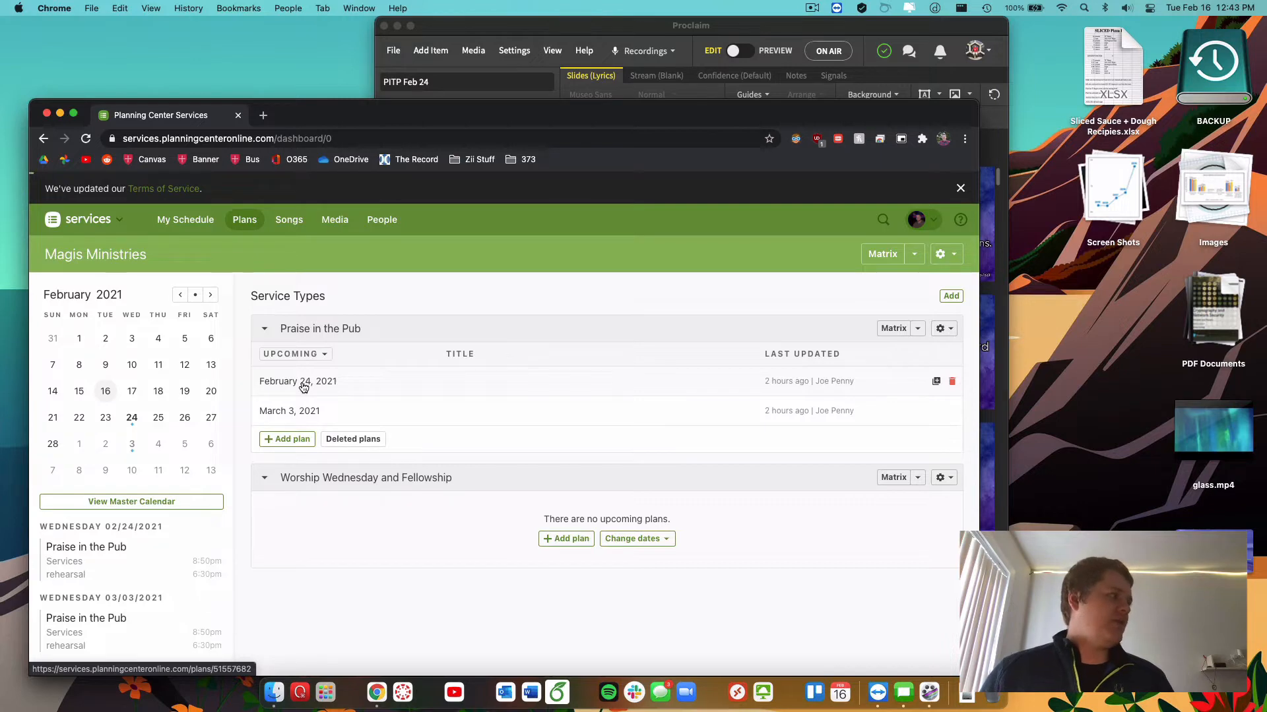
pyautogui.click(304, 388)
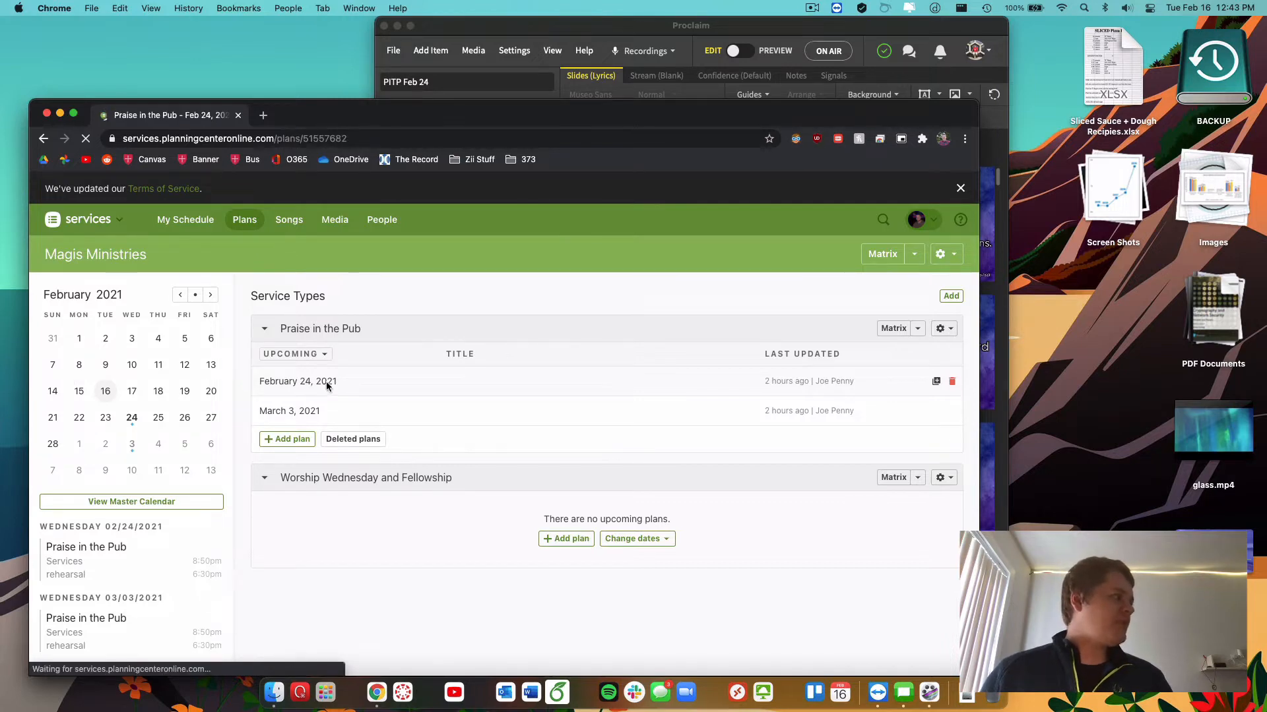
# Step: Open the arrangement page of Revelation Song from the plan's Song Set 1 in a new browser tab and show it
pyautogui.scroll(-2, 351, 383)
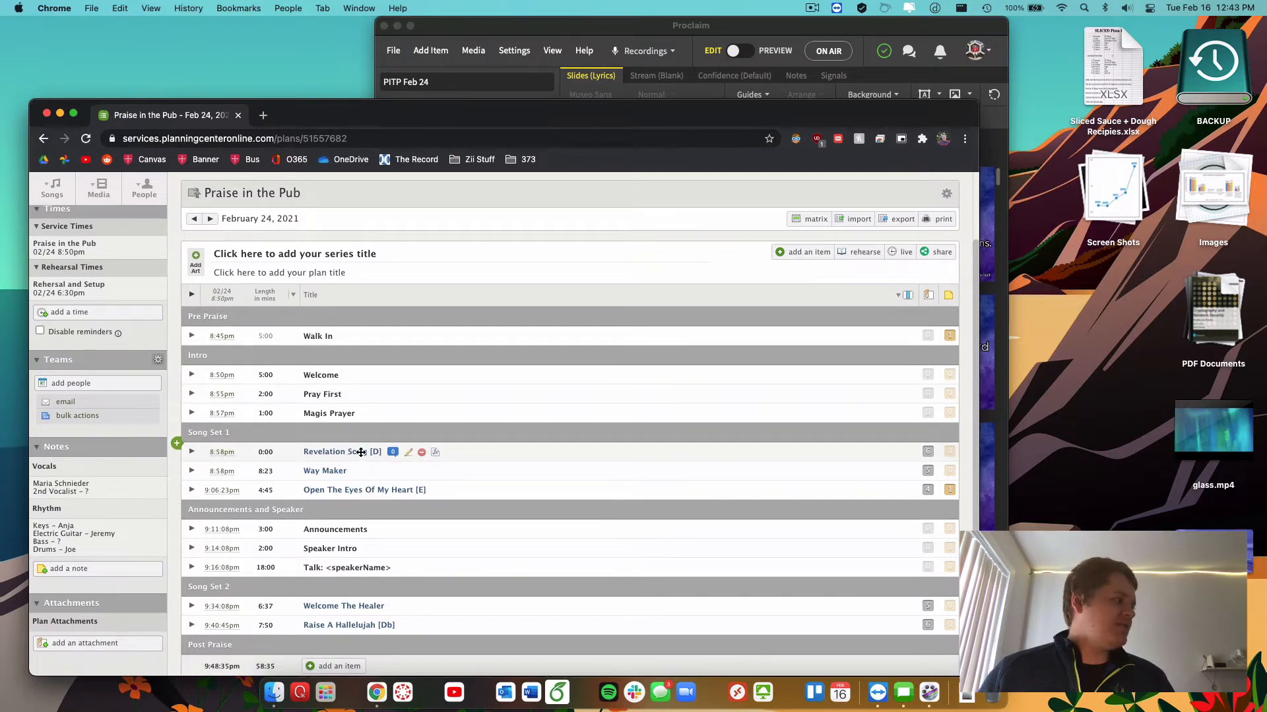
pyautogui.scroll(-2, 333, 453)
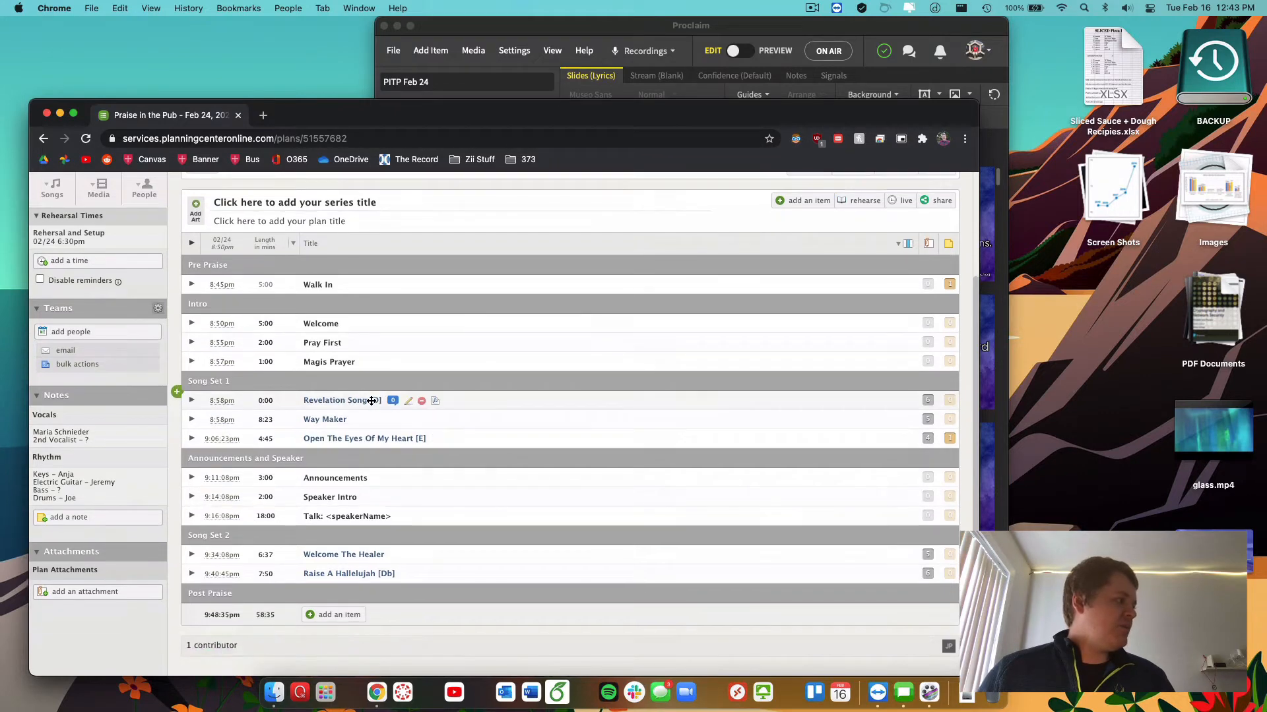
pyautogui.keyDown('super'); pyautogui.click(437, 402); pyautogui.keyUp('super')
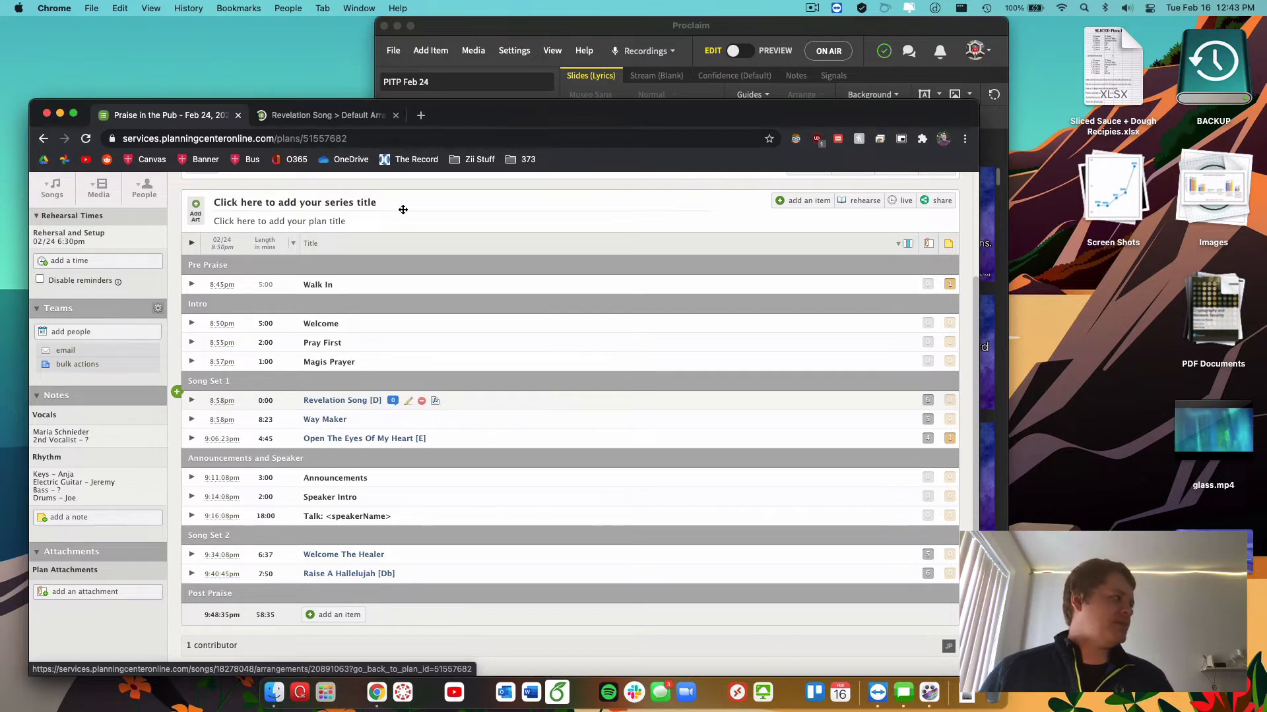
pyautogui.click(343, 117)
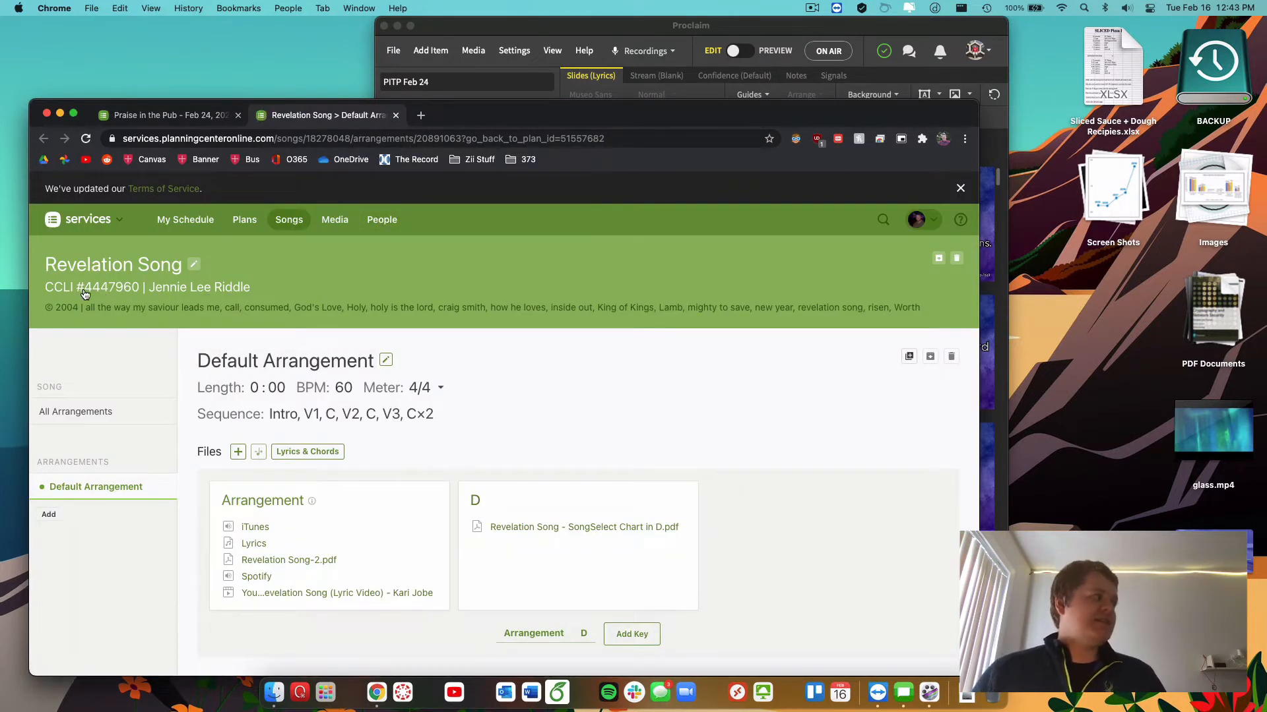
# Step: Open the song information of Revelation Song and copy its CCLI number
pyautogui.click(97, 293)
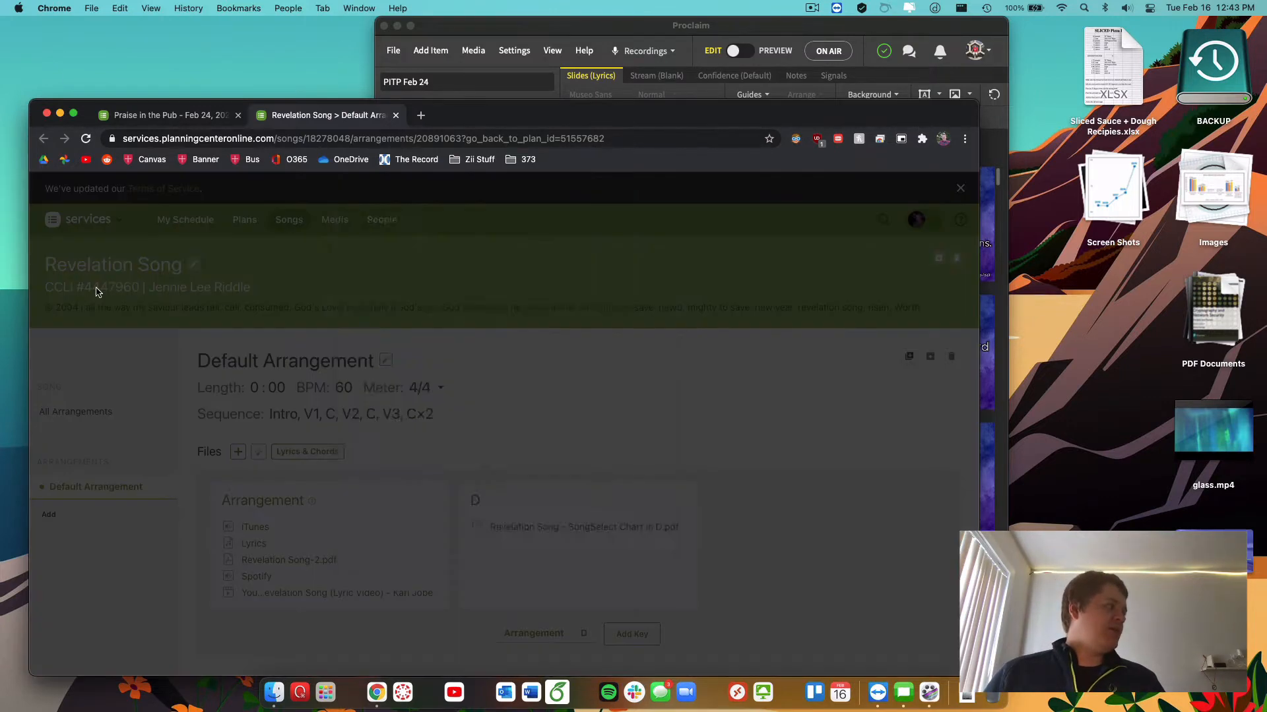
pyautogui.doubleClick(585, 280)
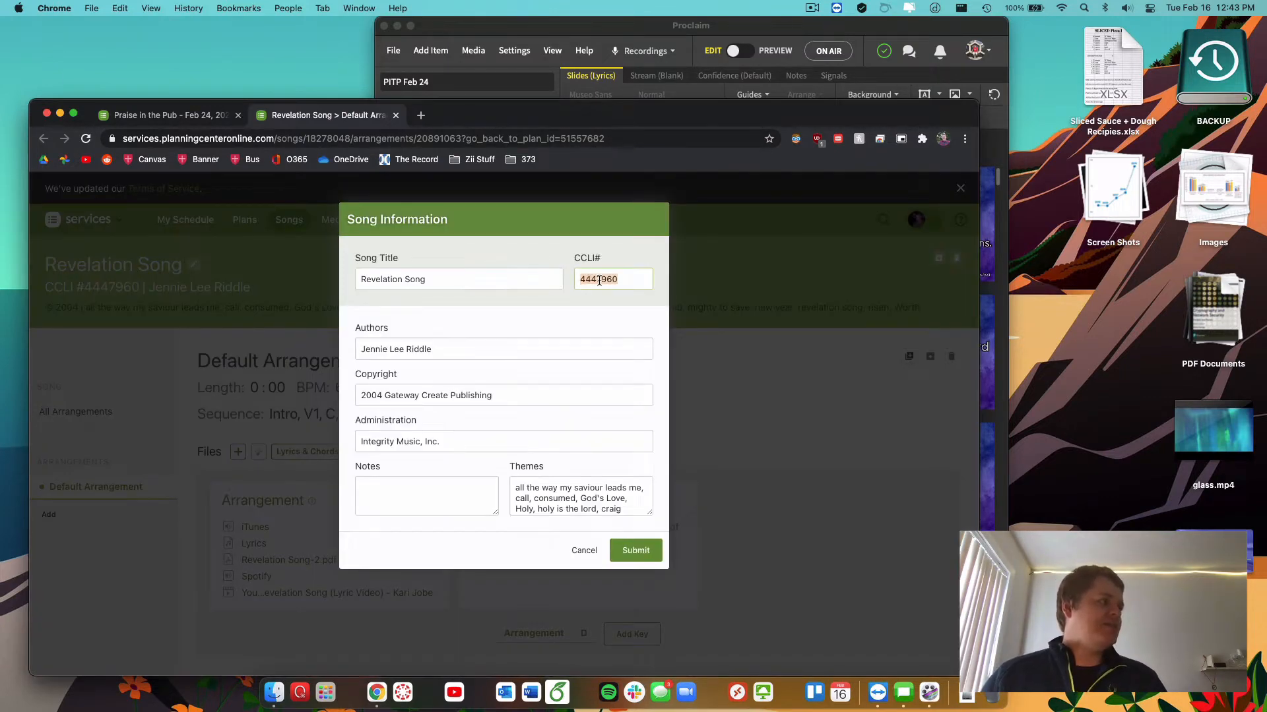
pyautogui.rightClick(598, 280)
pyautogui.click(660, 381)
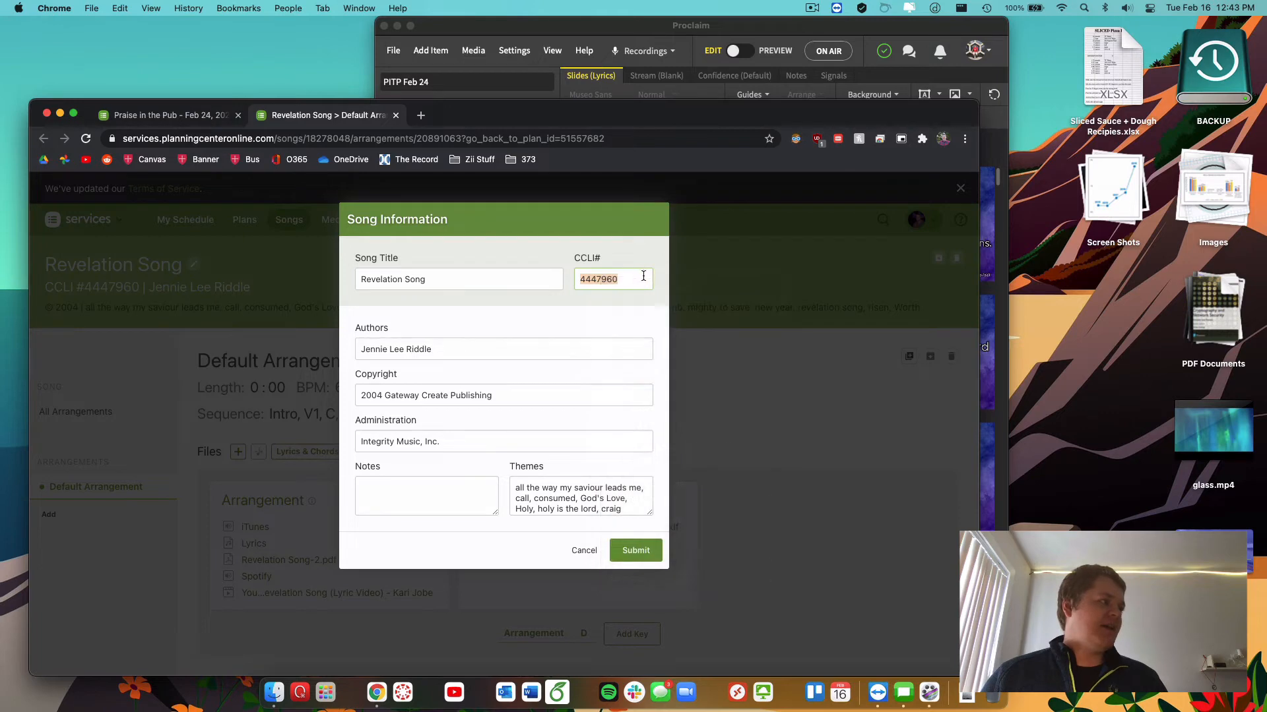
# Step: Back in Proclaim, replace Open The Eyes Of My Heart with the SongSelect version of Revelation Song, found by the copied CCLI number 4447960
pyautogui.click(683, 31)
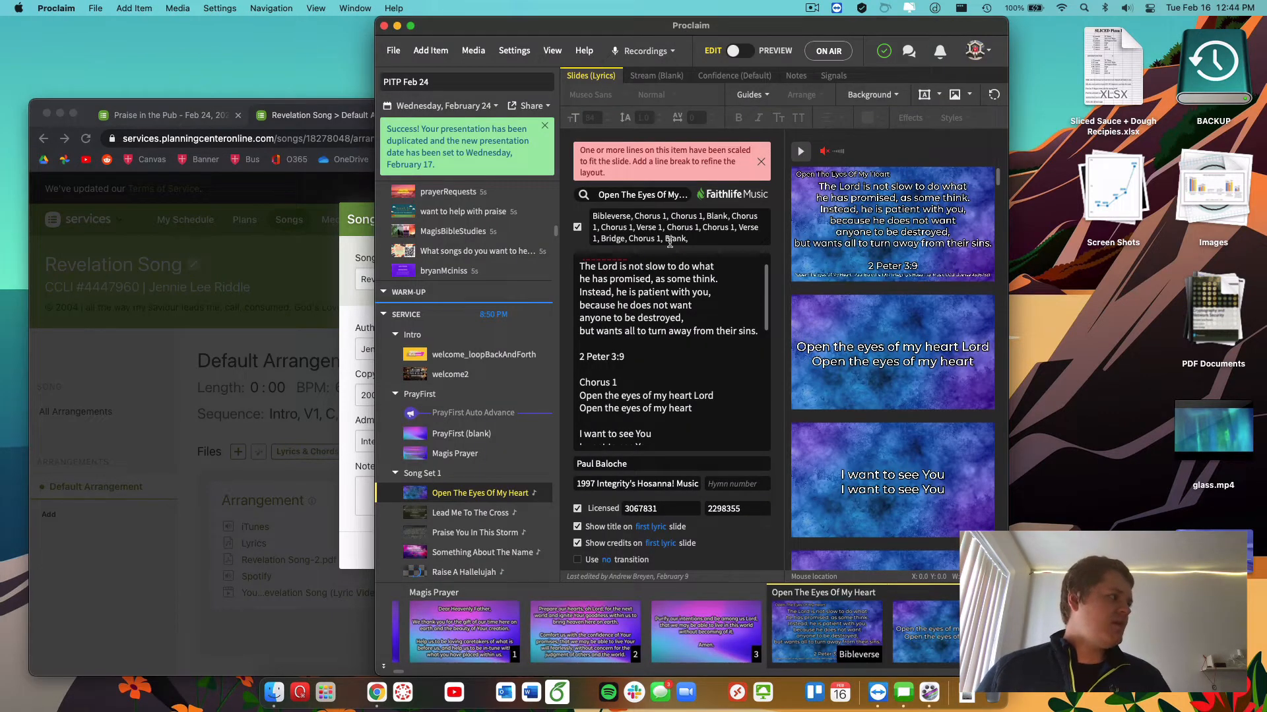
pyautogui.click(632, 194)
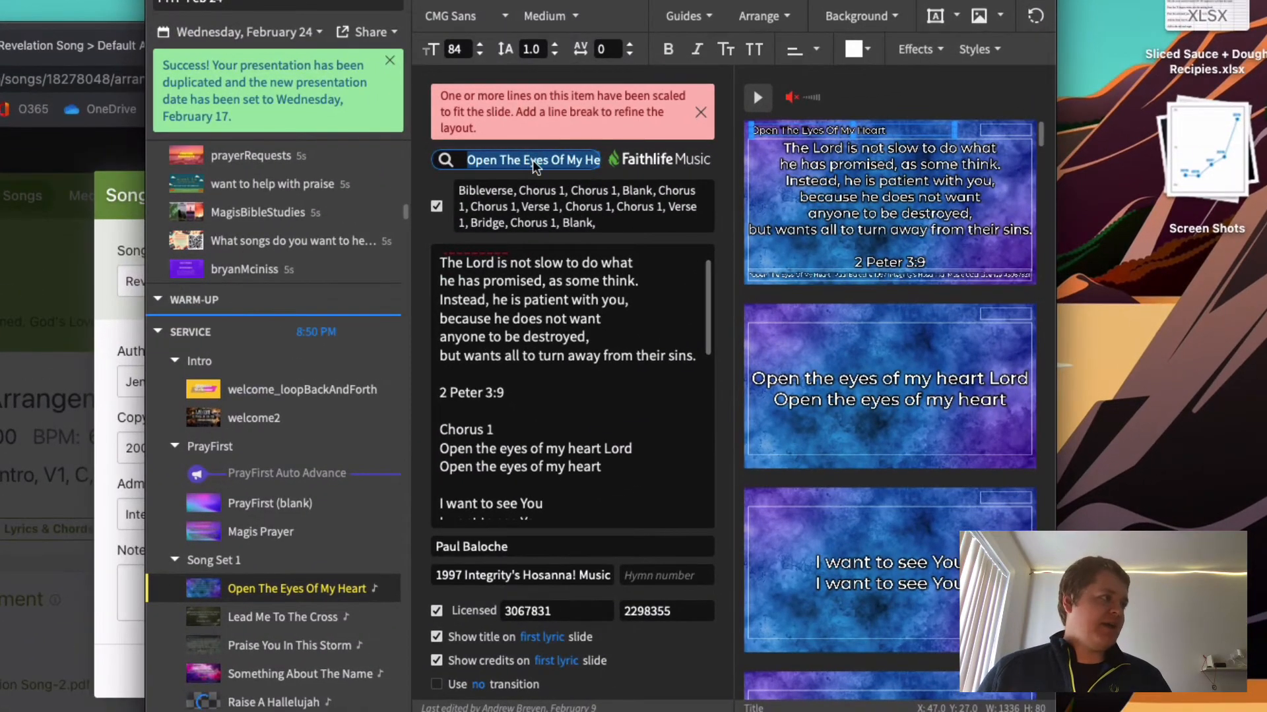
pyautogui.rightClick(533, 165)
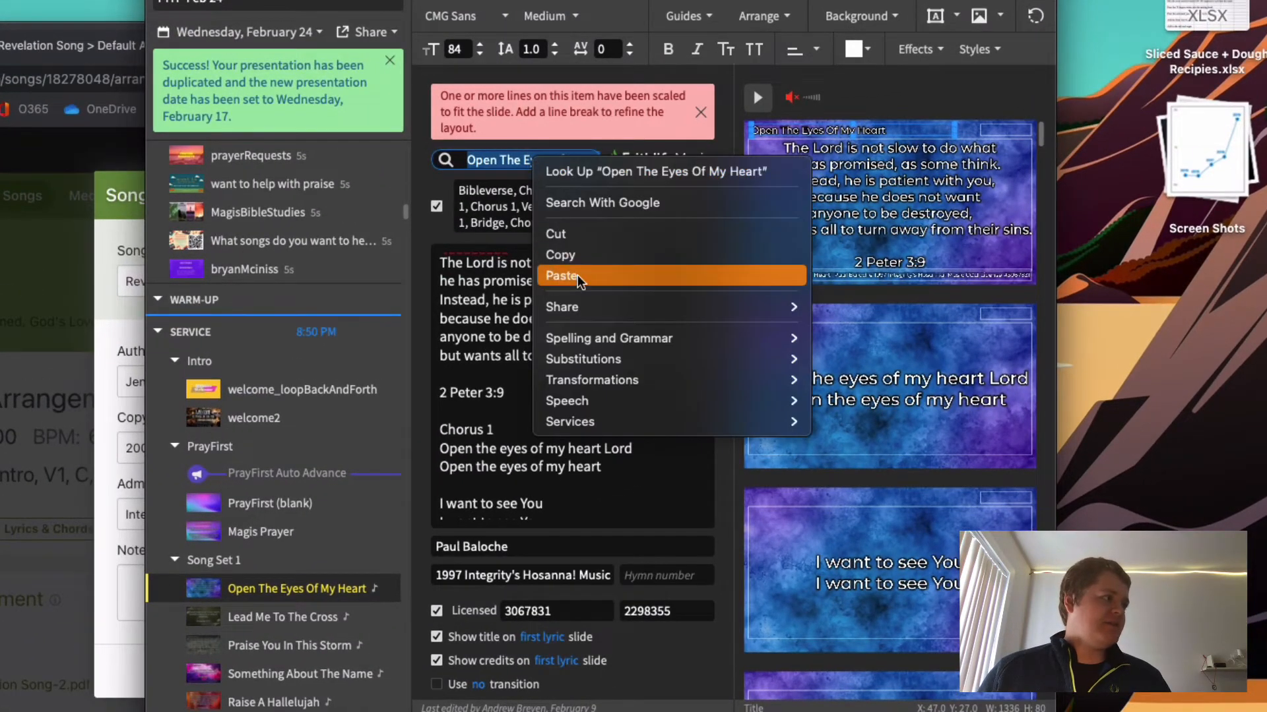
pyautogui.click(561, 273)
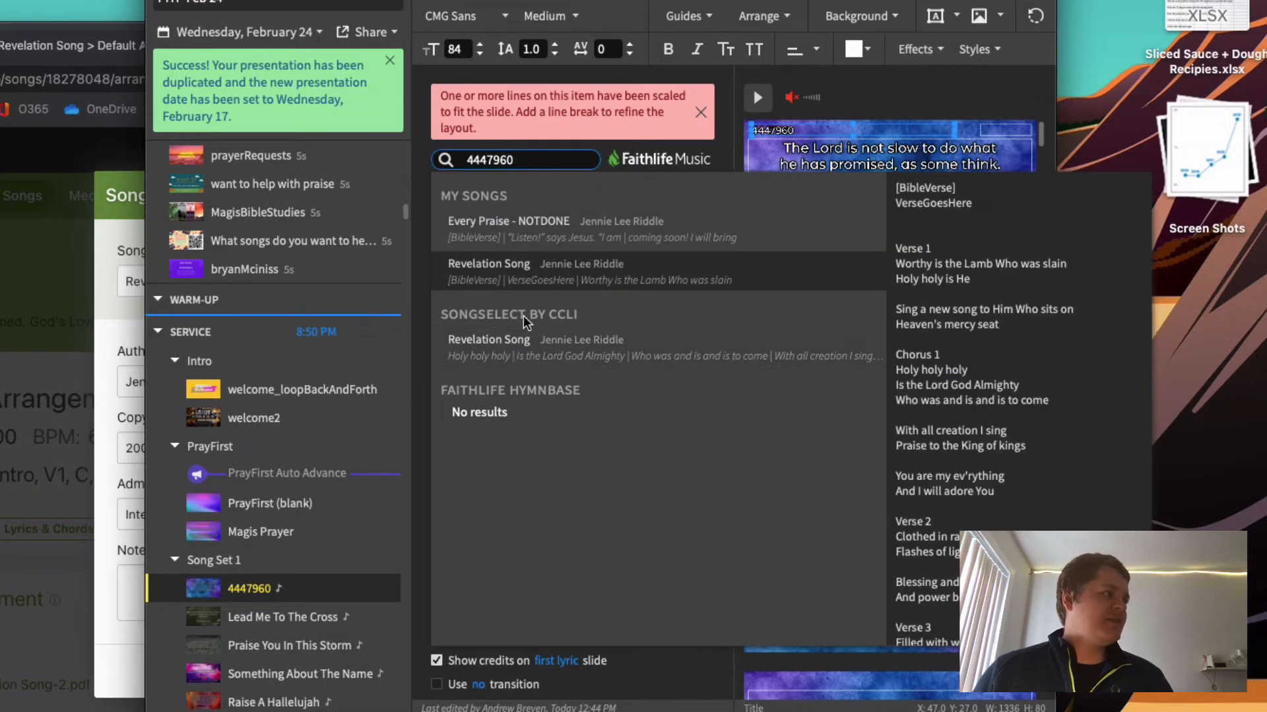
pyautogui.click(583, 356)
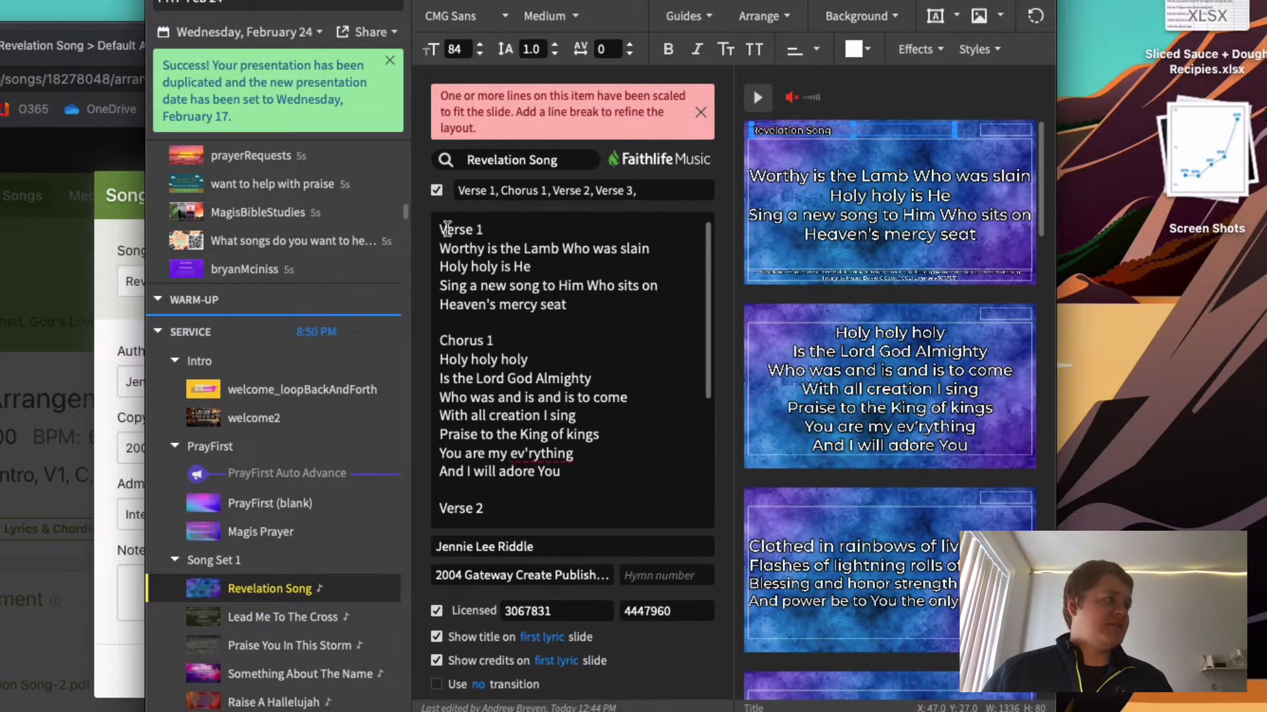
# Step: Insert two blank lines above the Verse 1 heading in the lyrics of Revelation Song
pyautogui.click(441, 229)
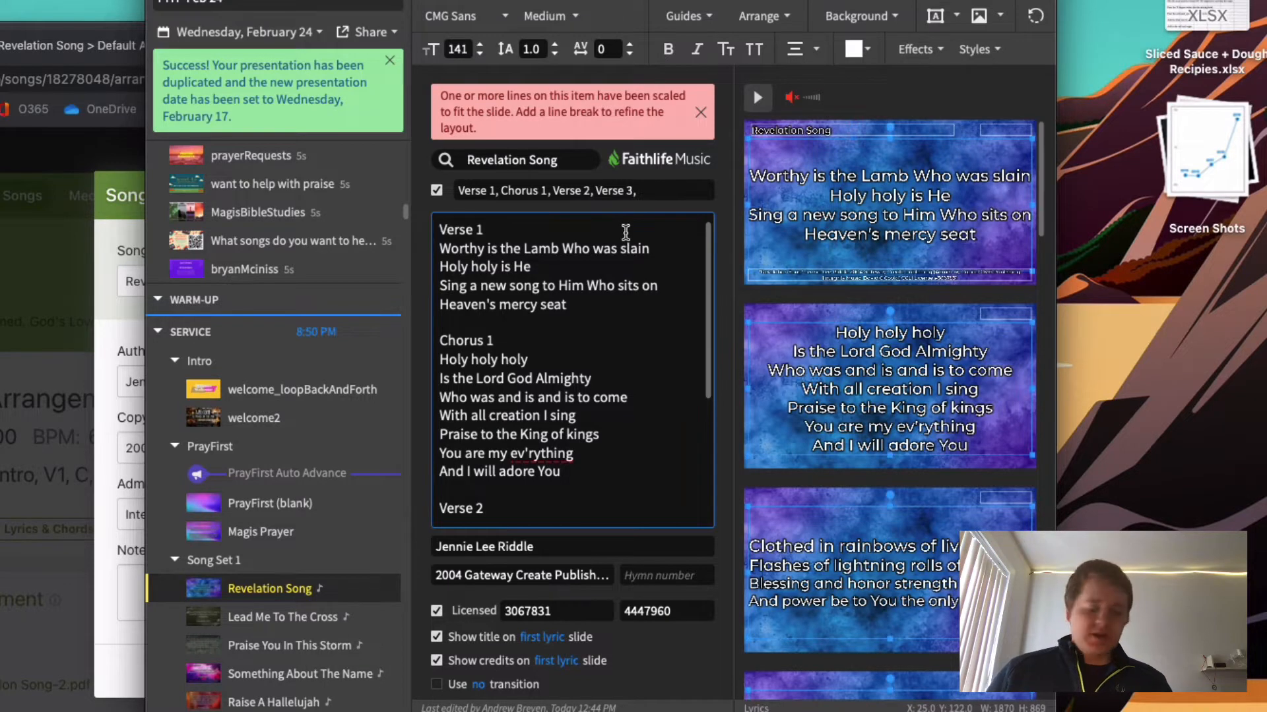
pyautogui.press('Return')
pyautogui.press('Return')
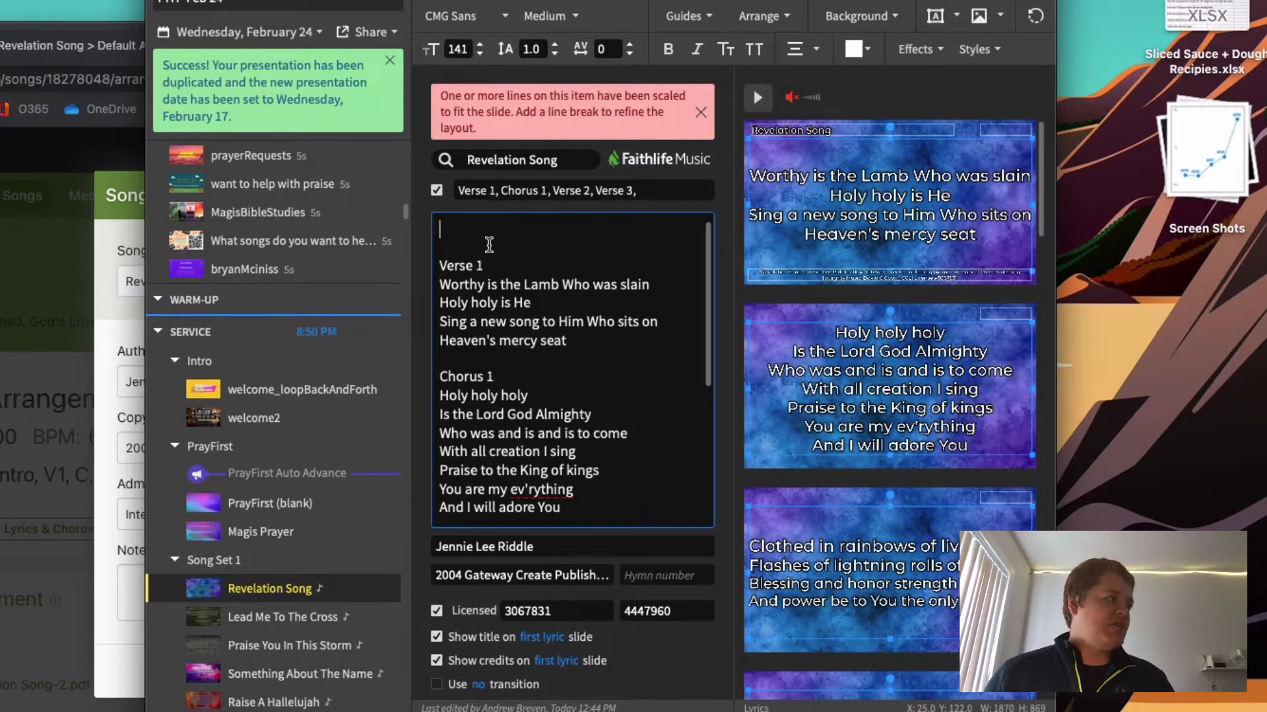
pyautogui.moveTo(495, 266); pyautogui.dragTo(417, 266)
pyautogui.click(513, 378)
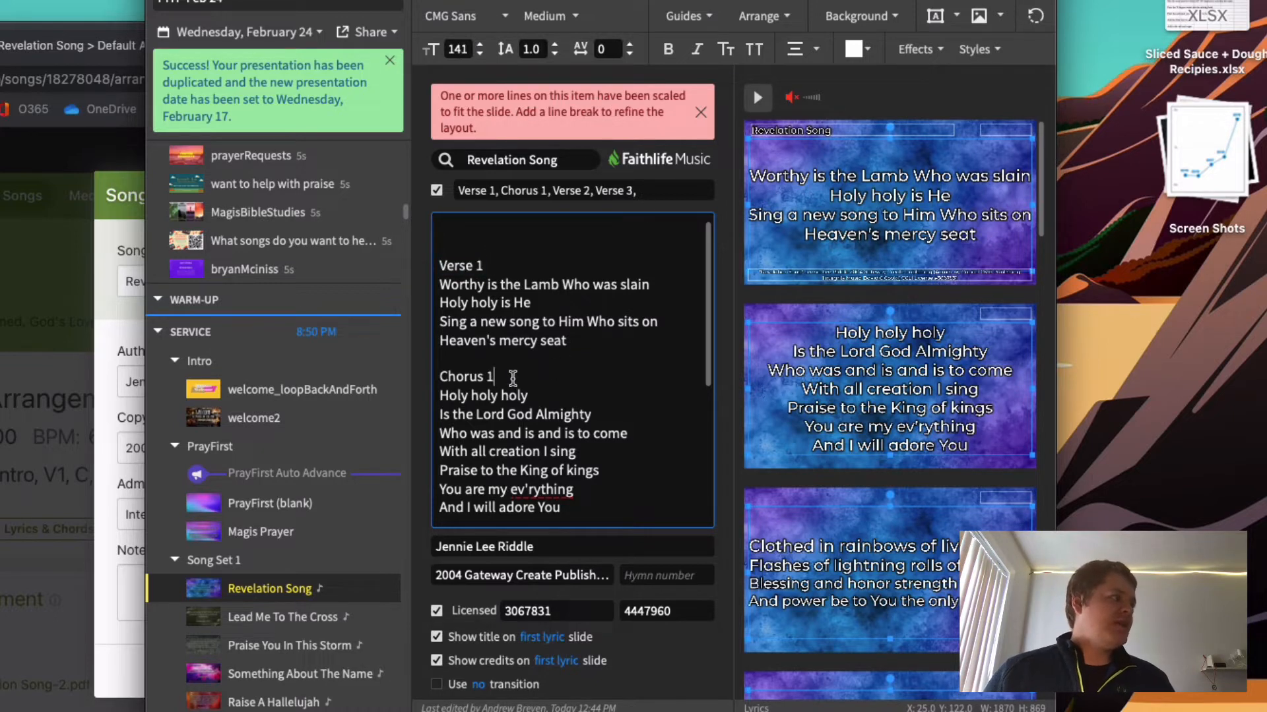
pyautogui.moveTo(513, 377); pyautogui.dragTo(424, 372)
pyautogui.moveTo(501, 262); pyautogui.dragTo(413, 265)
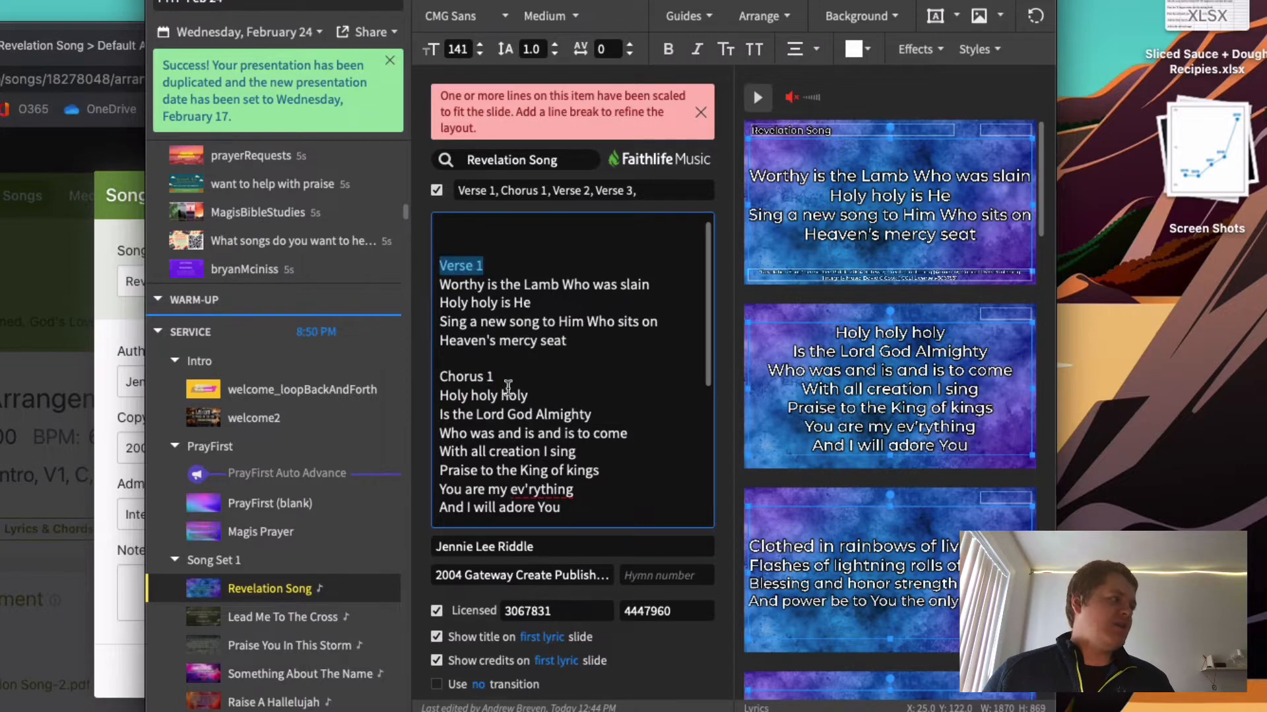
pyautogui.moveTo(508, 378); pyautogui.dragTo(417, 380)
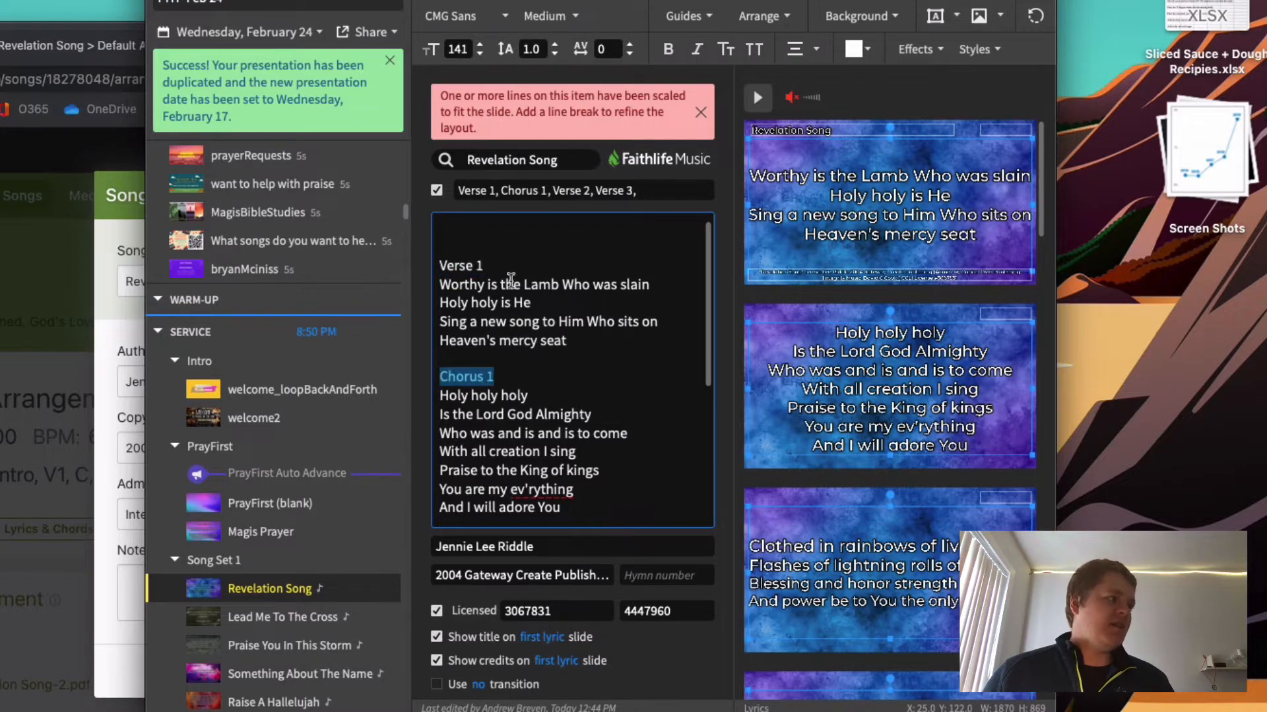
# Step: Add a custom [BibleVerse] section above Verse 1, with BibleVerse as its placeholder text
pyautogui.click(501, 224)
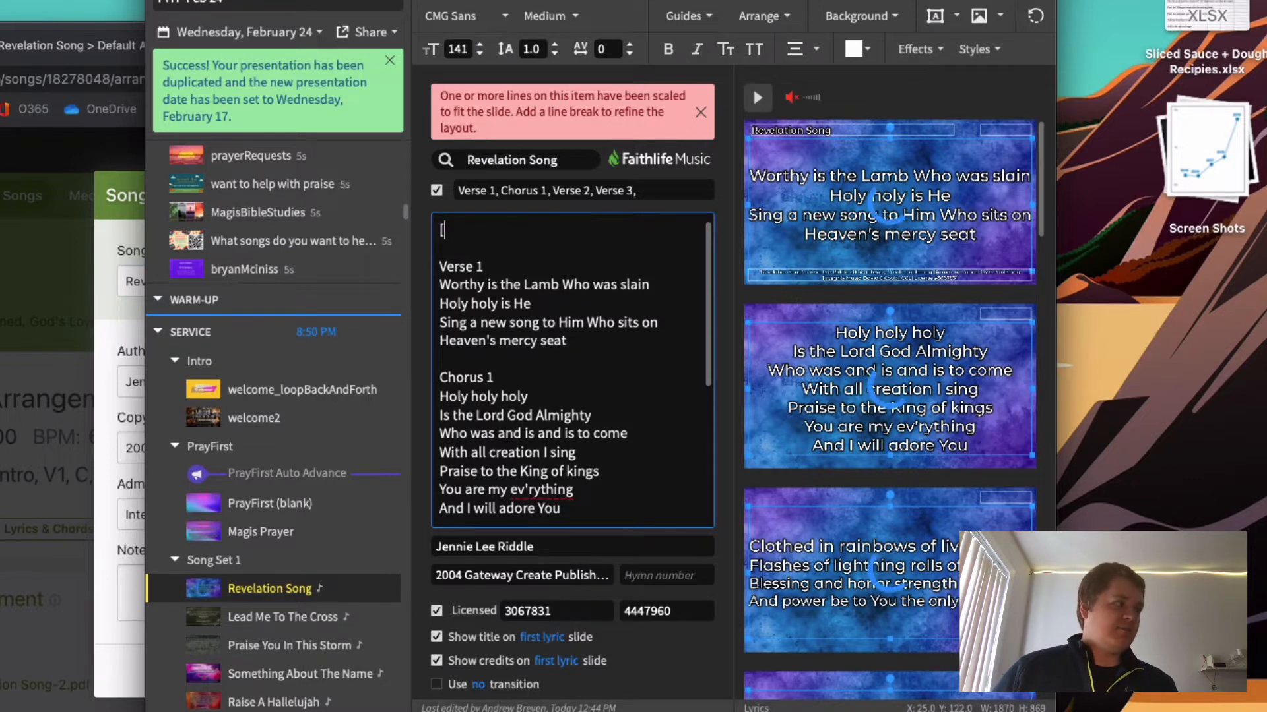
pyautogui.write('[Bible')
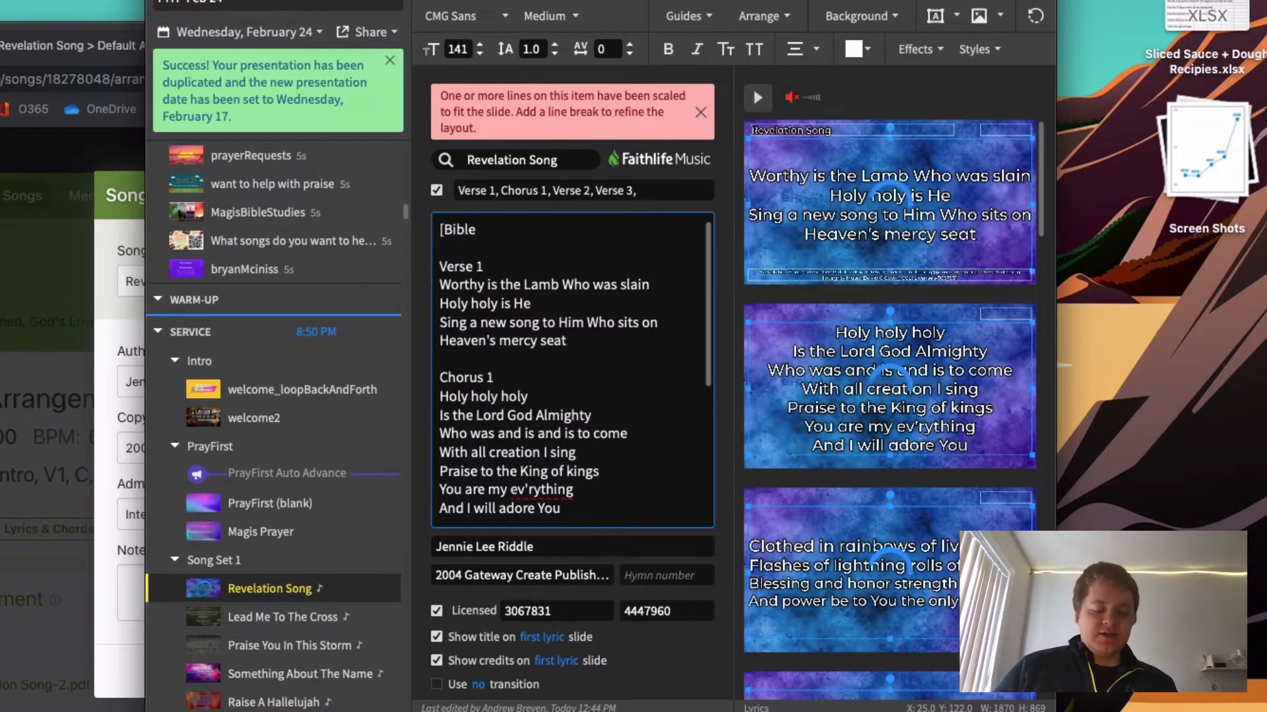
pyautogui.write('Verse]')
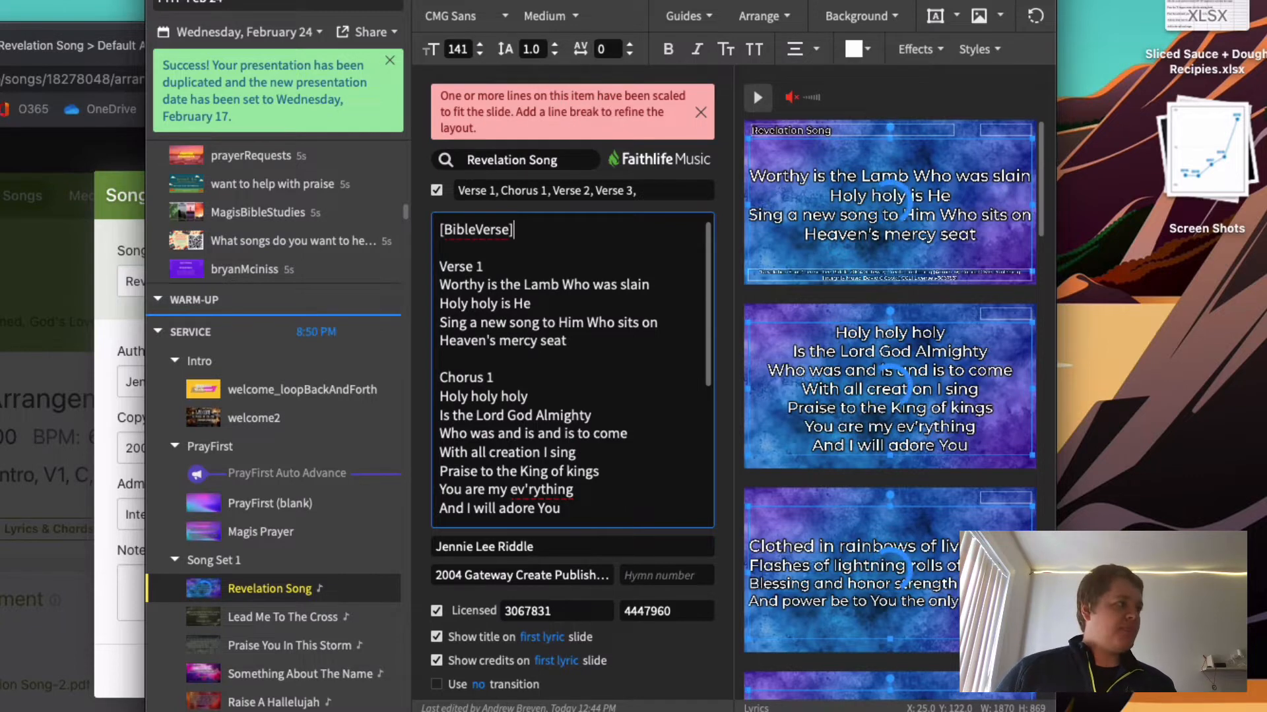
pyautogui.press('Return')
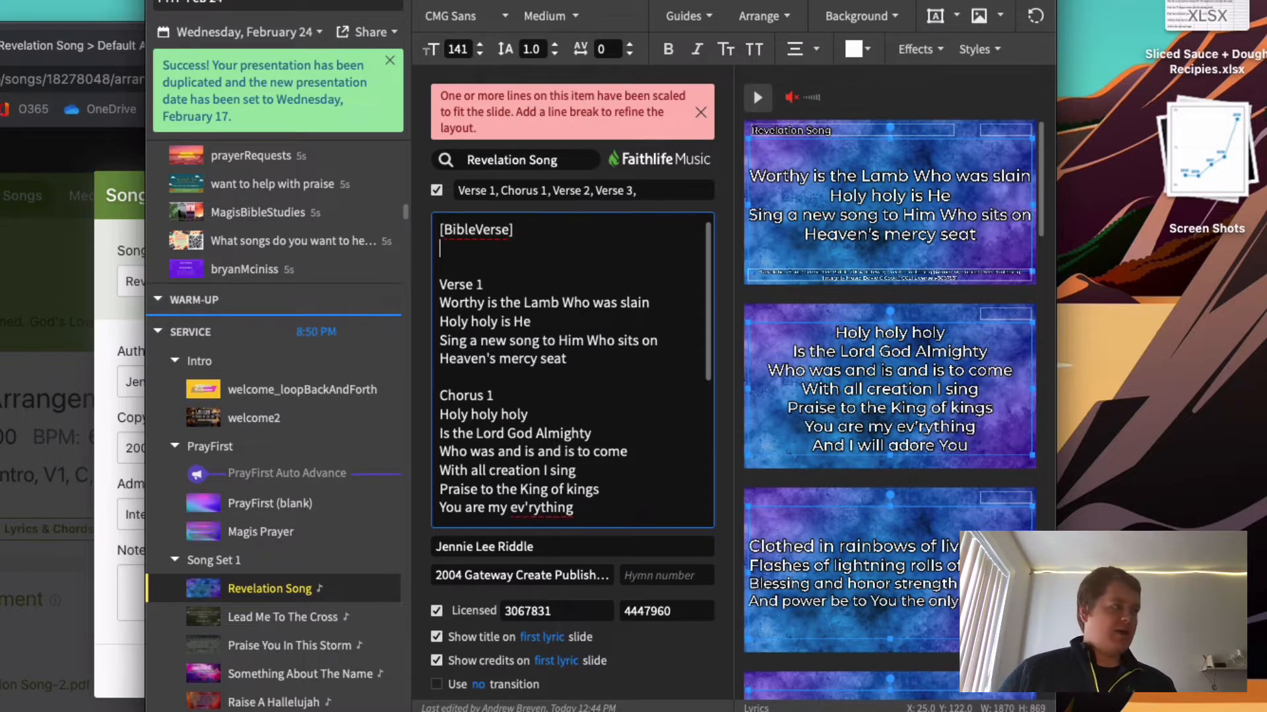
pyautogui.write('BibB')
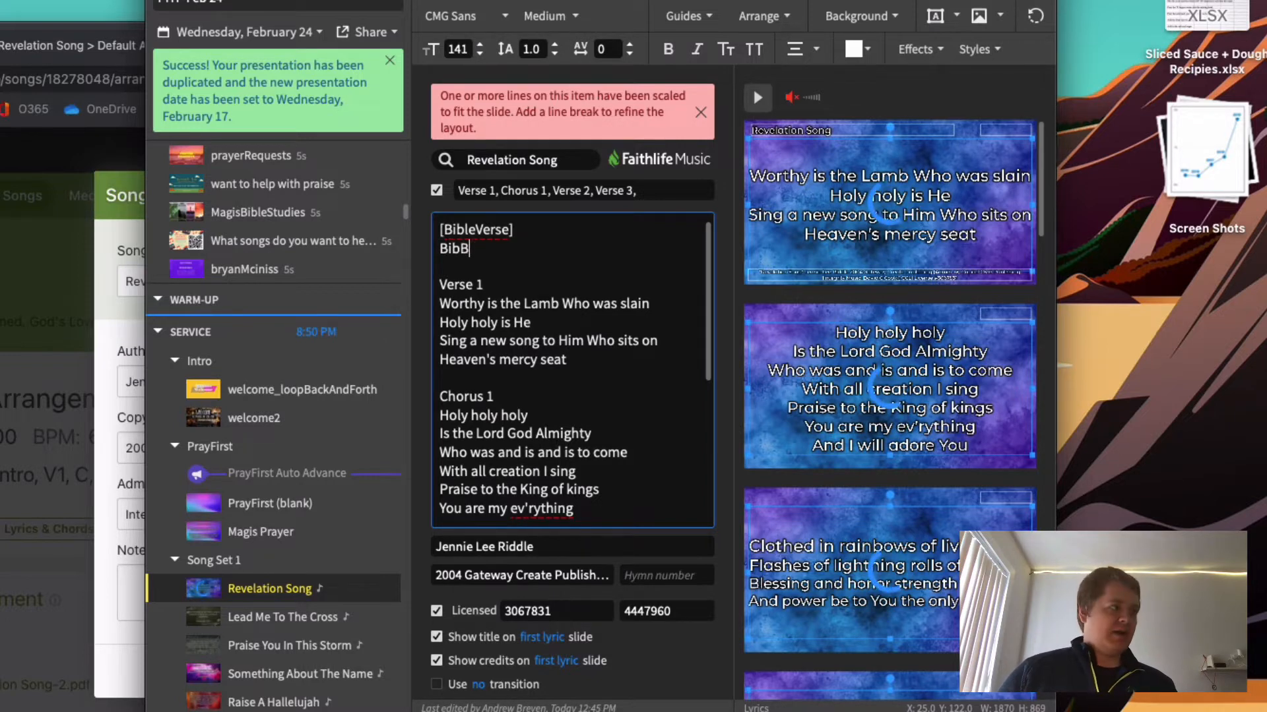
pyautogui.press('BackSpace')
pyautogui.write('leVerse')
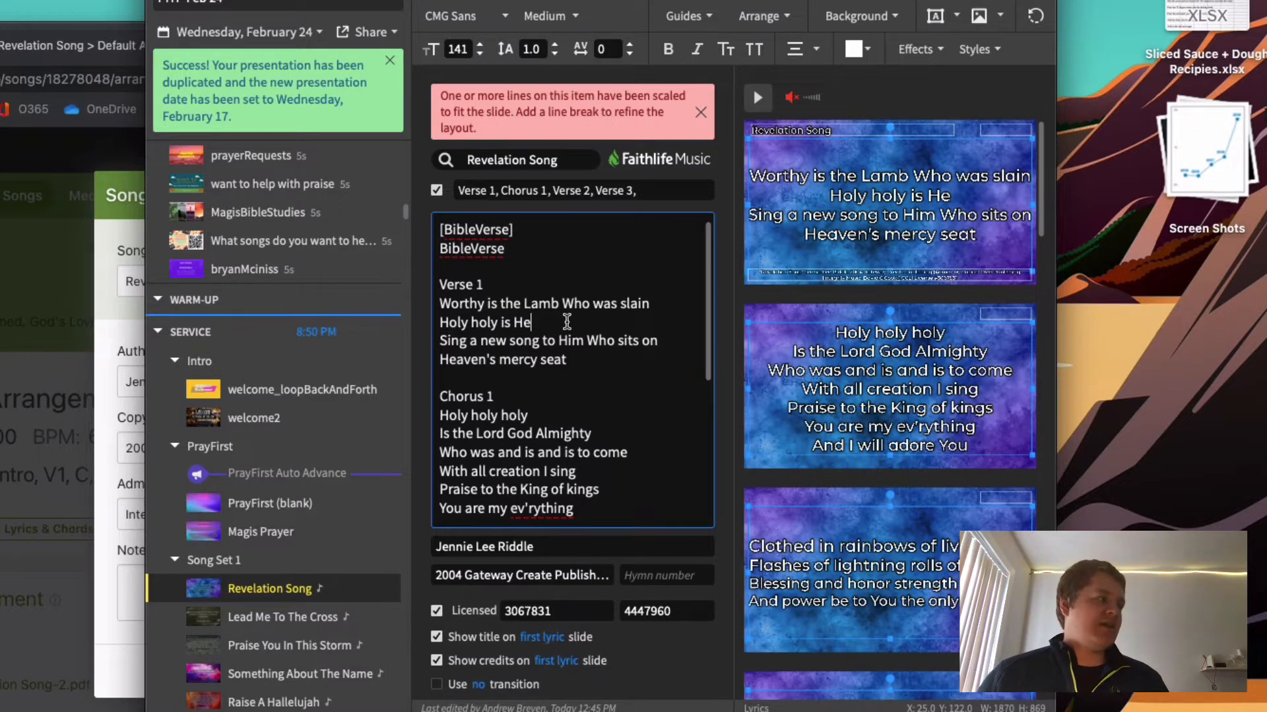
# Step: Split Verse 1, Chorus 1 and Verse 2 into slides of two or three lines each by adding blank lines, starting after "Holy holy is He"
pyautogui.press('Return')
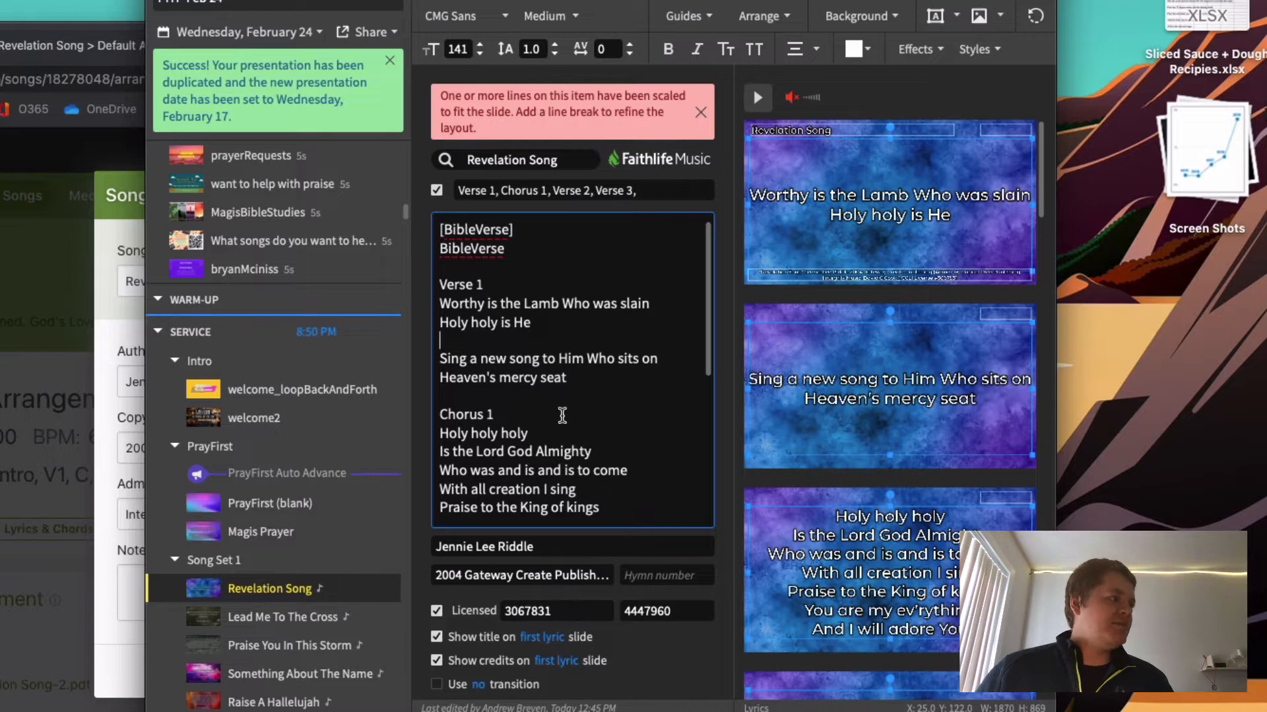
pyautogui.scroll(-1, 567, 412)
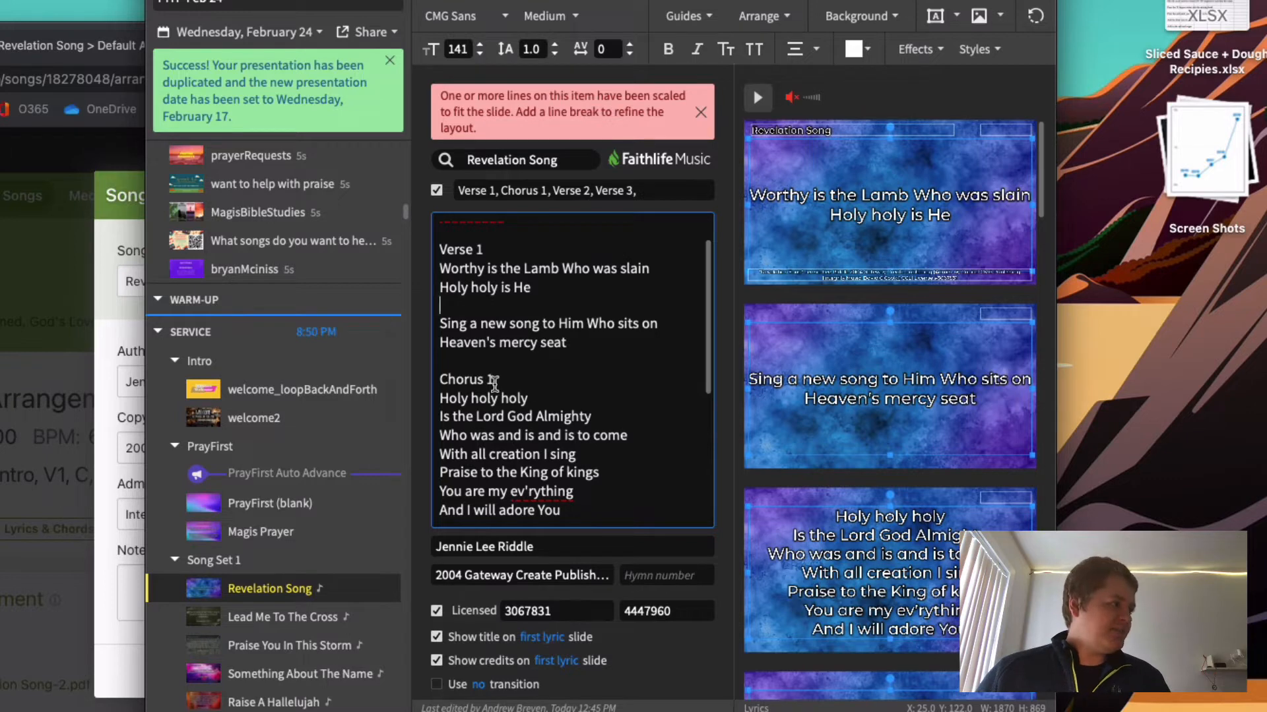
pyautogui.click(605, 412)
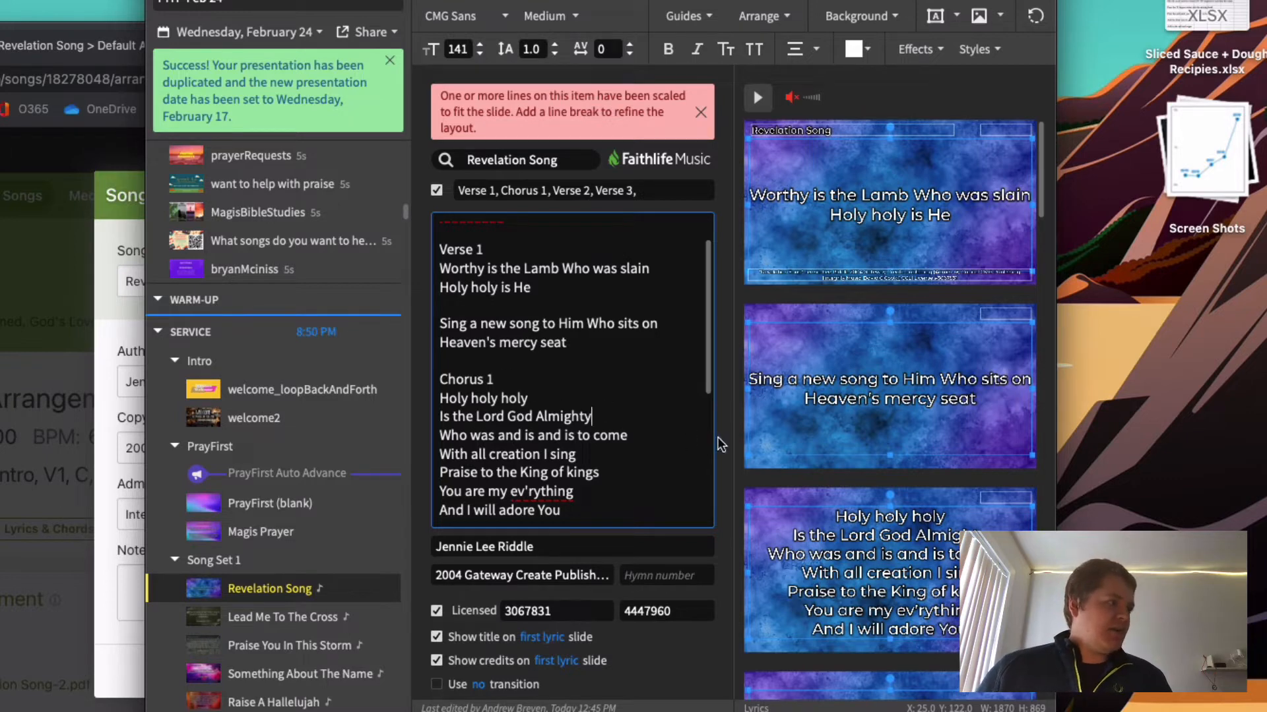
pyautogui.scroll(-2, 713, 435)
pyautogui.press('Return')
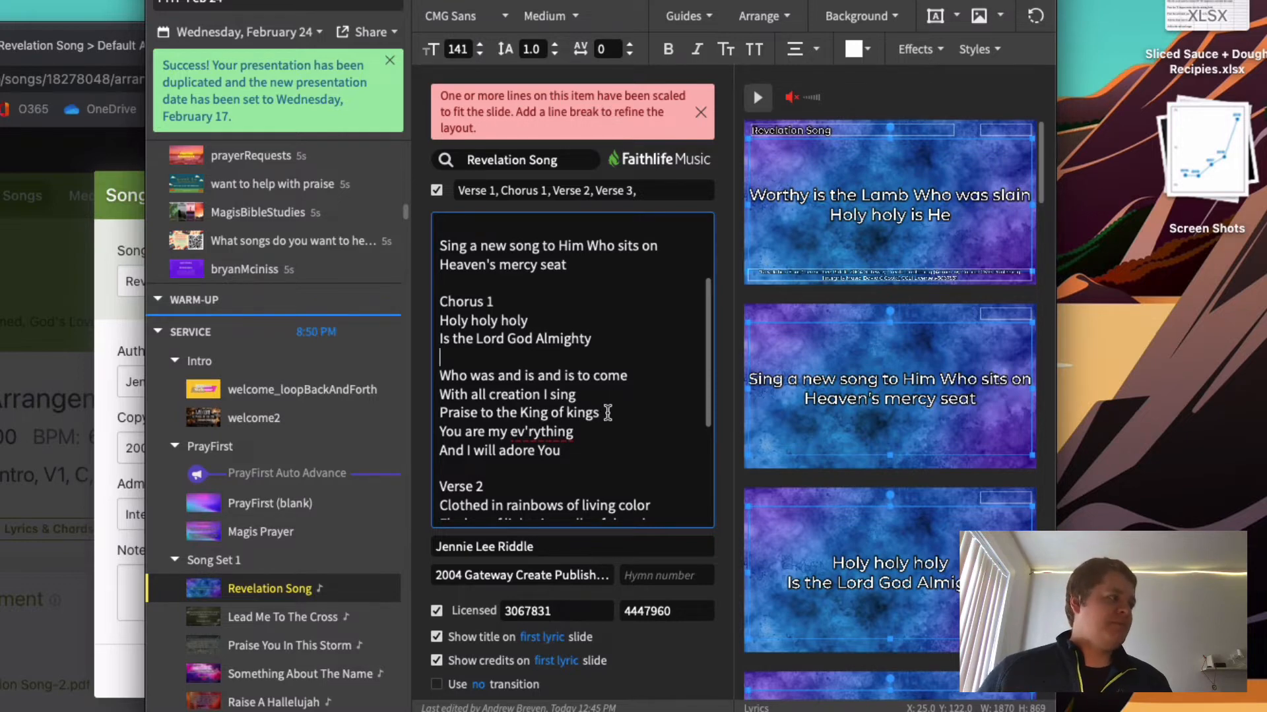
pyautogui.press('pagedown')
pyautogui.scroll(3, 629, 404)
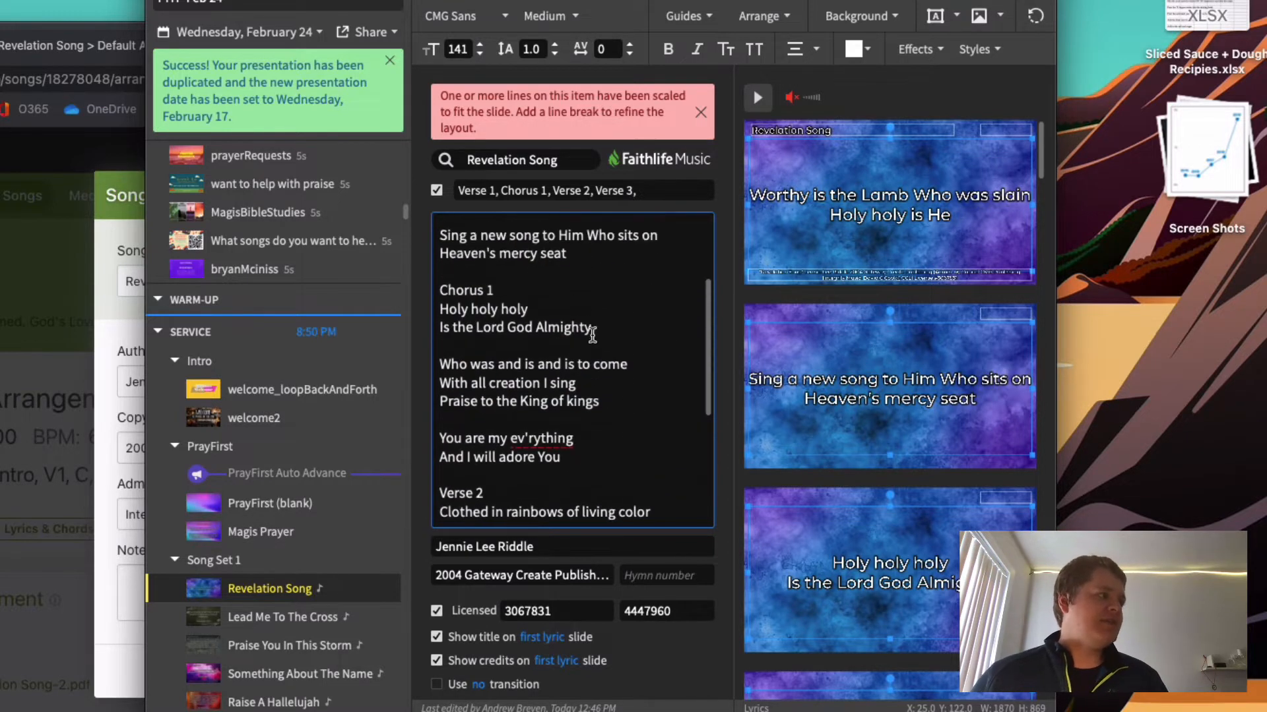
pyautogui.scroll(-5, 811, 486)
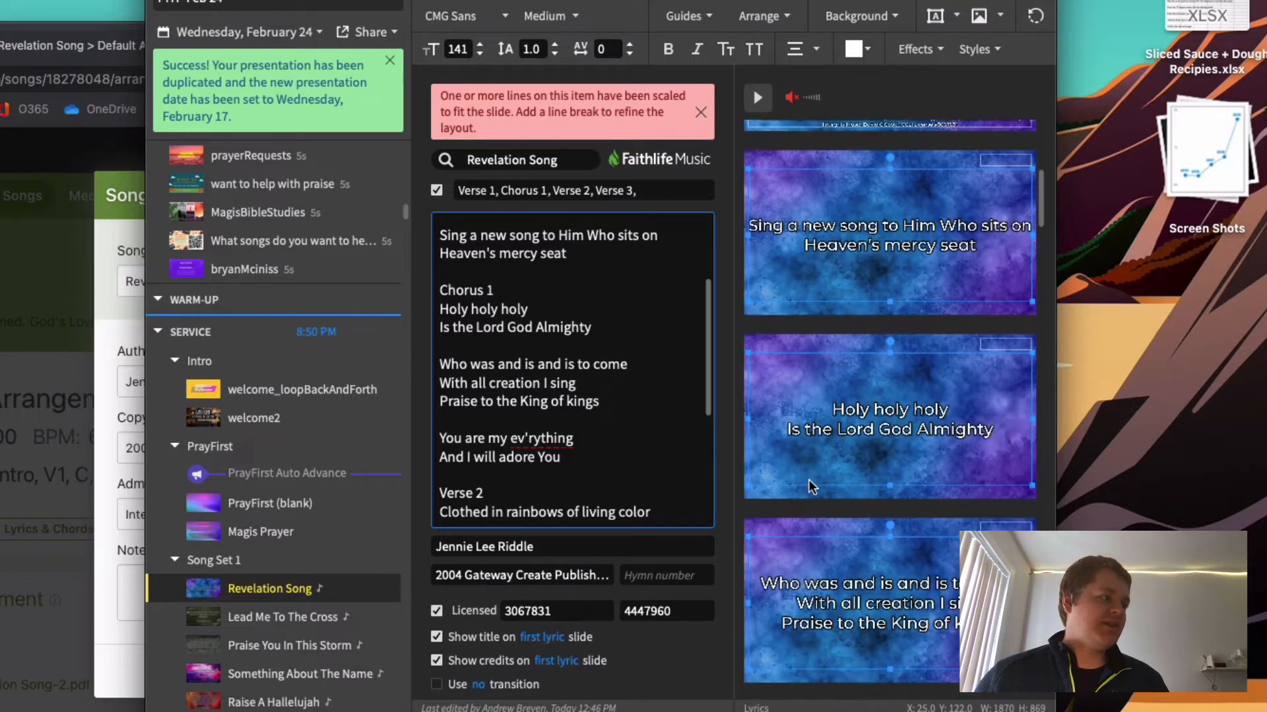
pyautogui.scroll(-5, 844, 462)
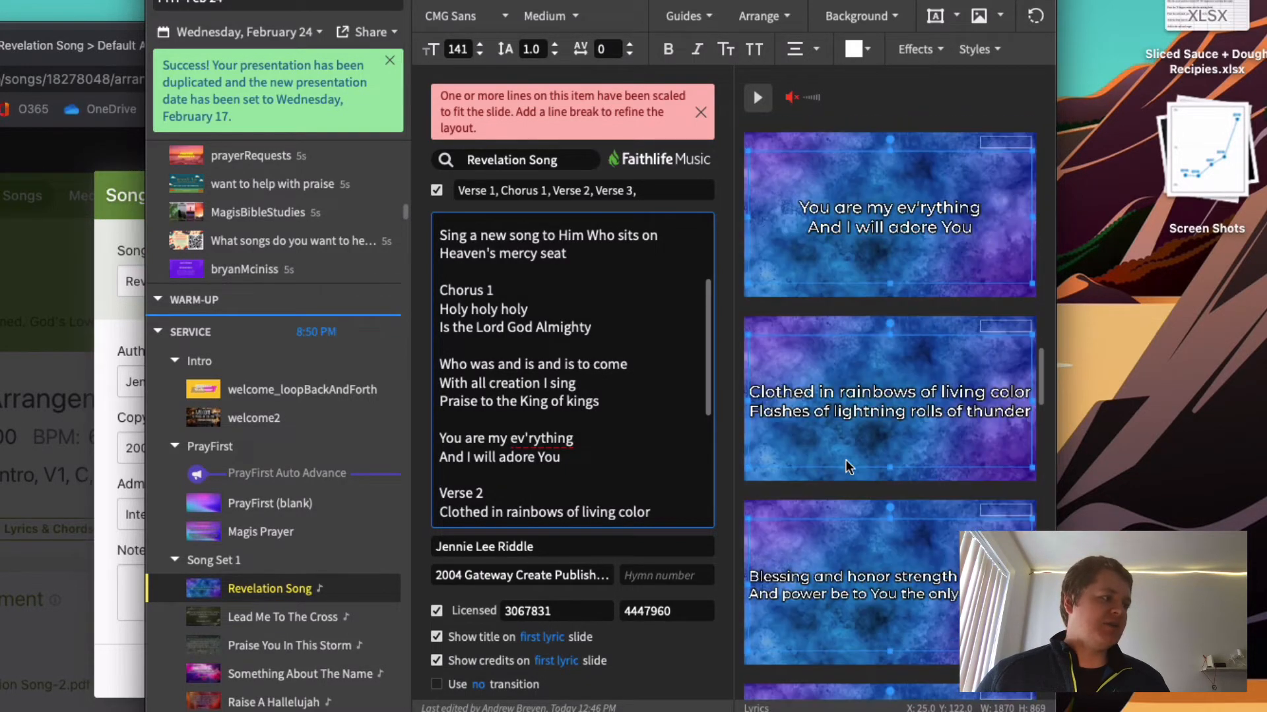
pyautogui.scroll(3, 535, 278)
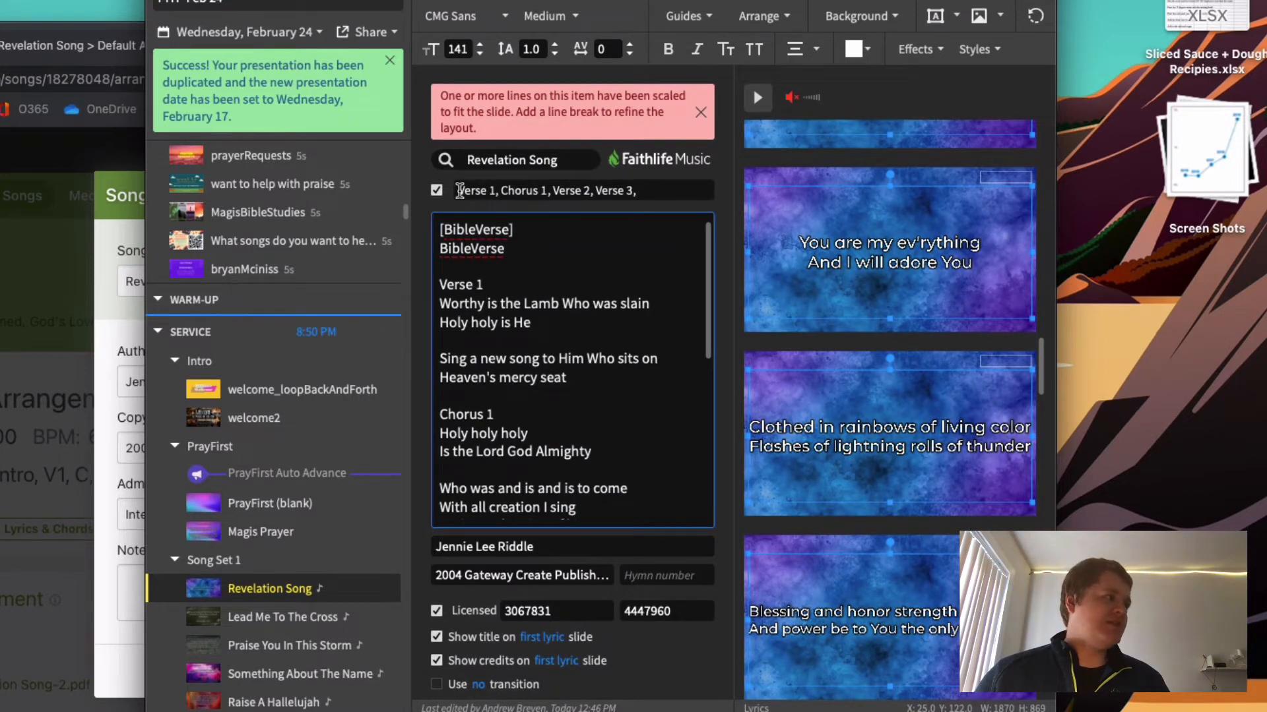
# Step: Add BibleVerse as the first entry of the song's verse order, before Verse 1
pyautogui.click(677, 190)
pyautogui.moveTo(659, 191); pyautogui.dragTo(424, 189)
pyautogui.click(464, 190)
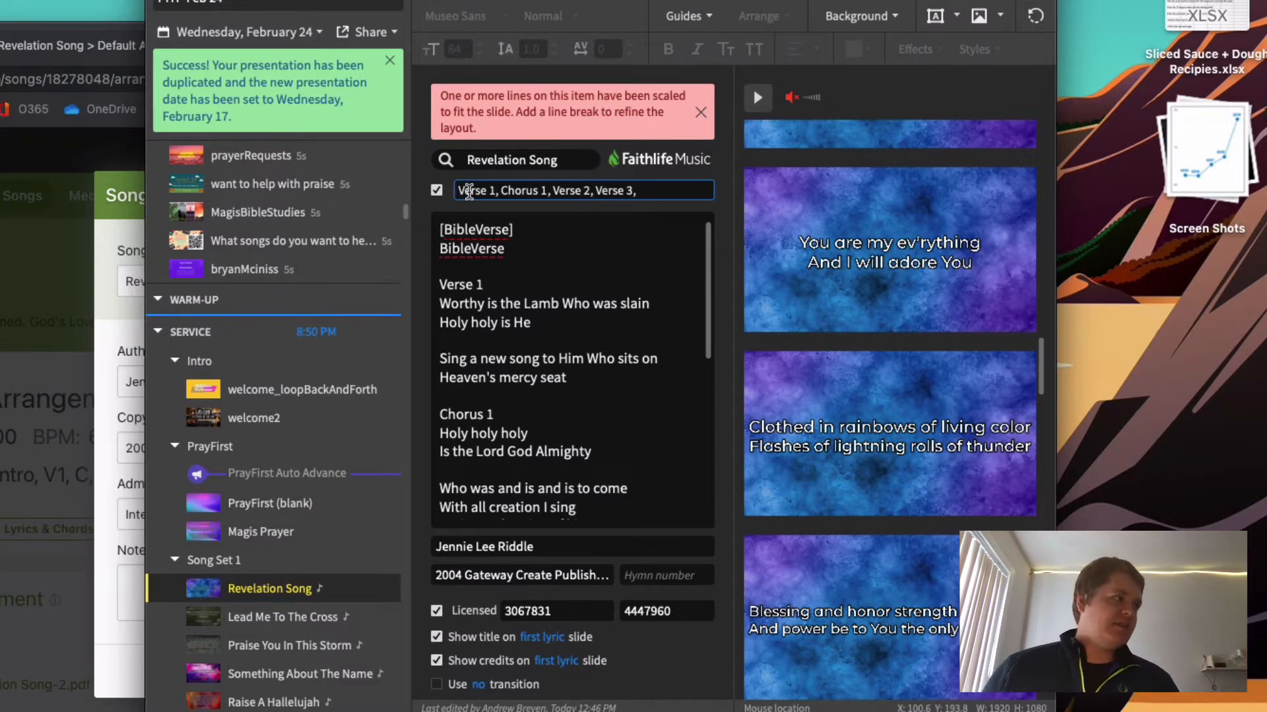
pyautogui.moveTo(506, 256); pyautogui.dragTo(419, 235)
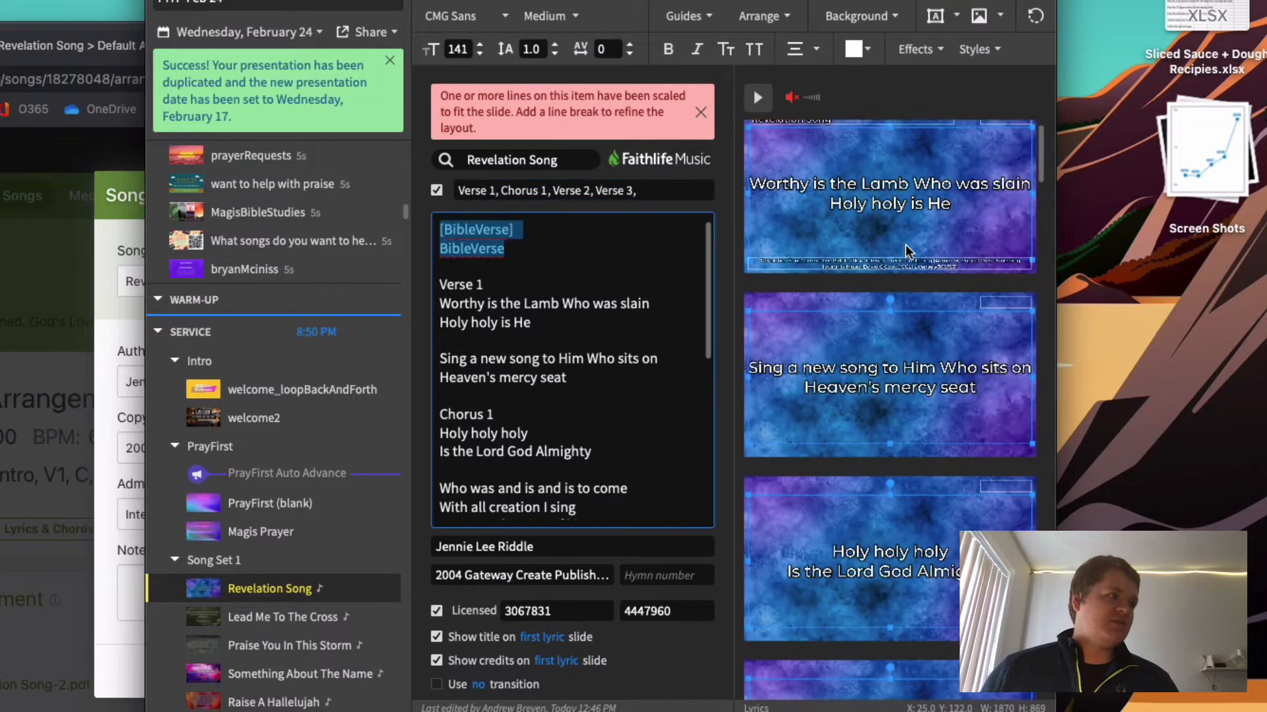
pyautogui.scroll(1, 906, 252)
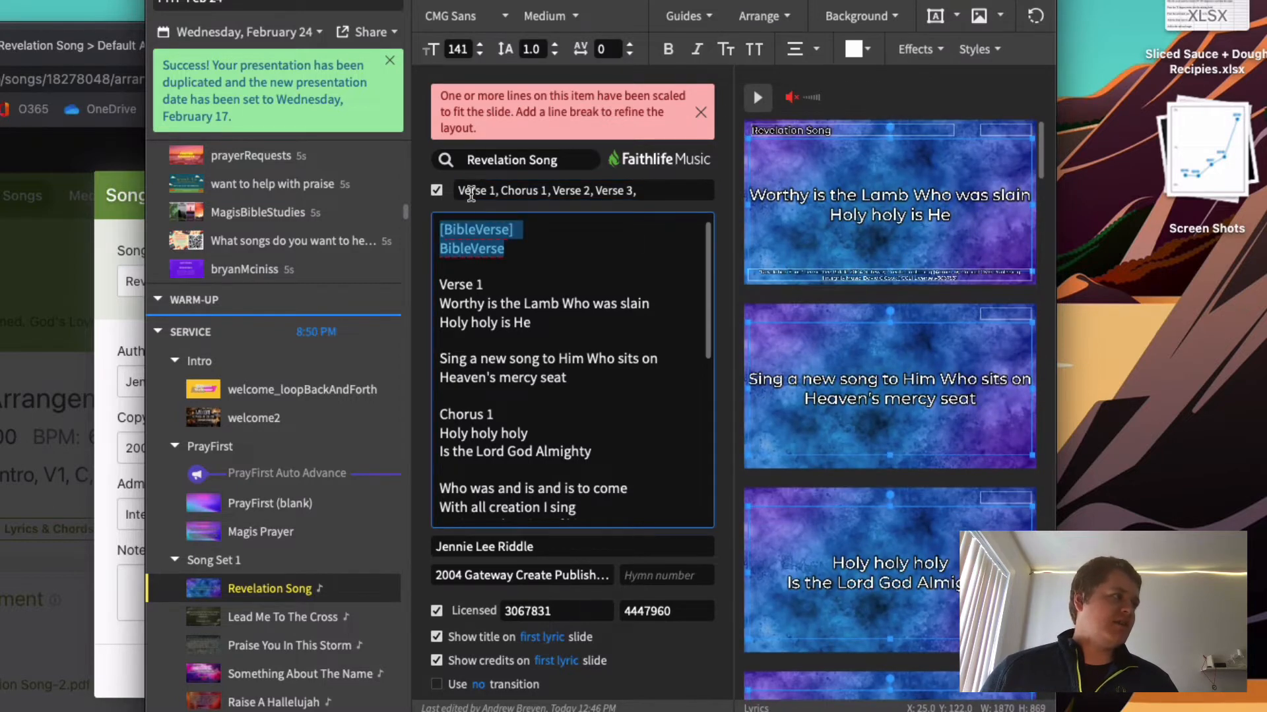
pyautogui.click(470, 193)
pyautogui.write('Bible')
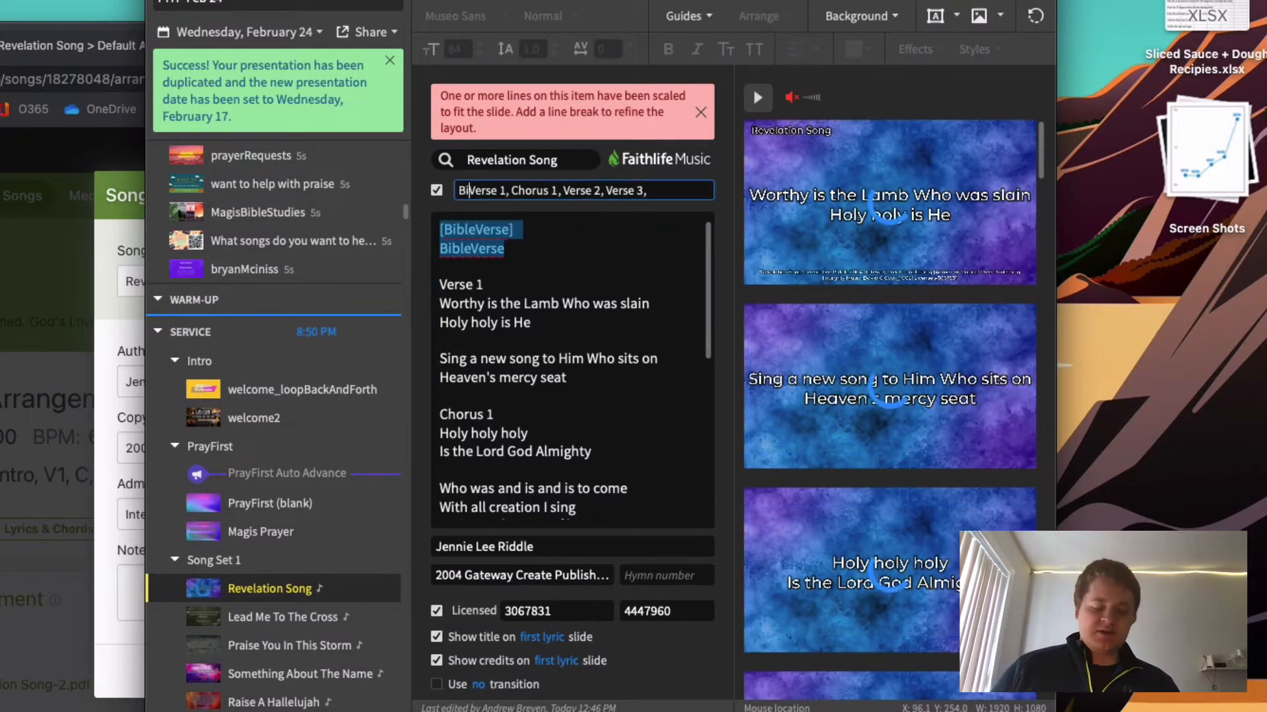
pyautogui.write('Verse,')
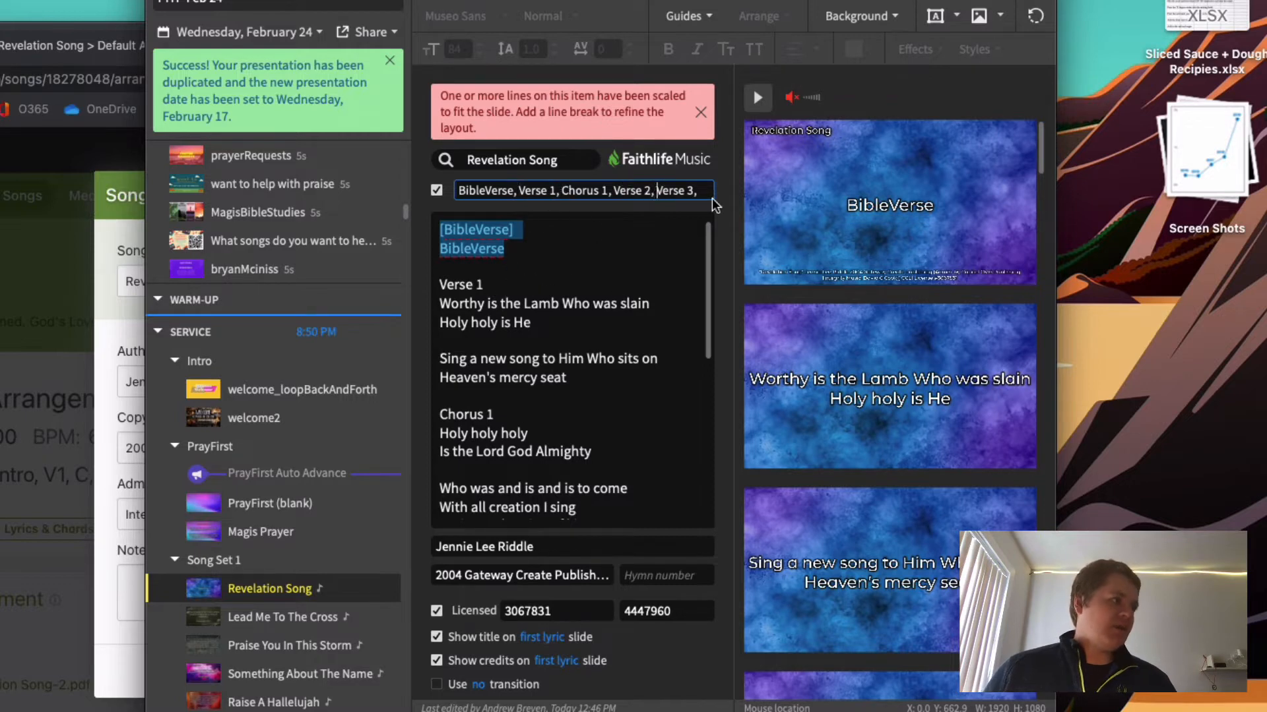
# Step: Insert Chorus 1 between Verse 2 and Verse 3 in the verse order
pyautogui.write('Chorus ')
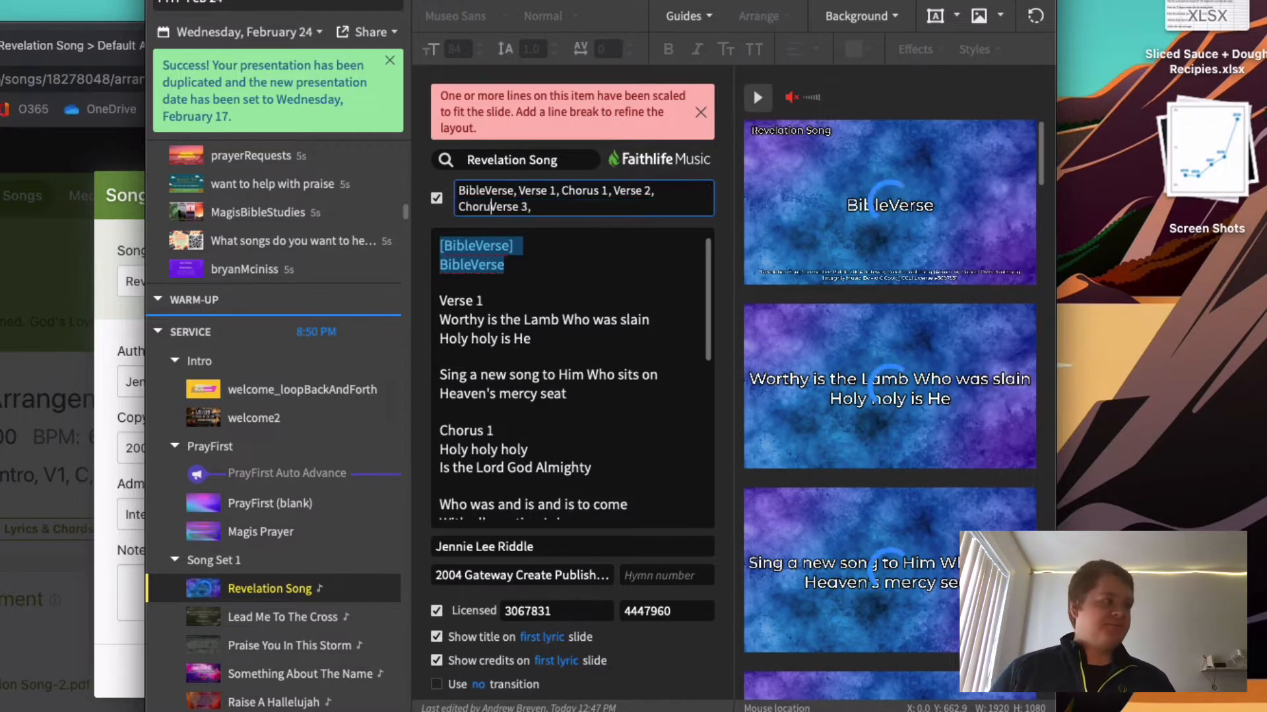
pyautogui.write('1,')
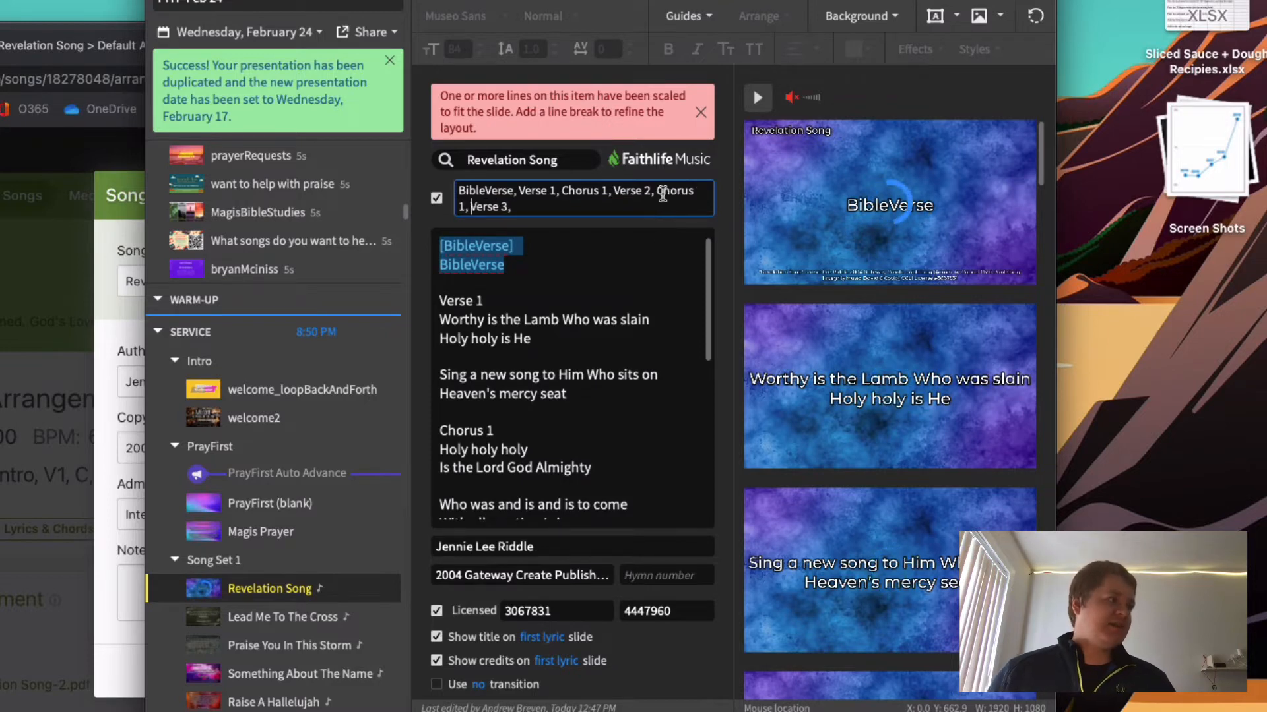
pyautogui.doubleClick(686, 192)
pyautogui.moveTo(467, 208); pyautogui.dragTo(445, 208)
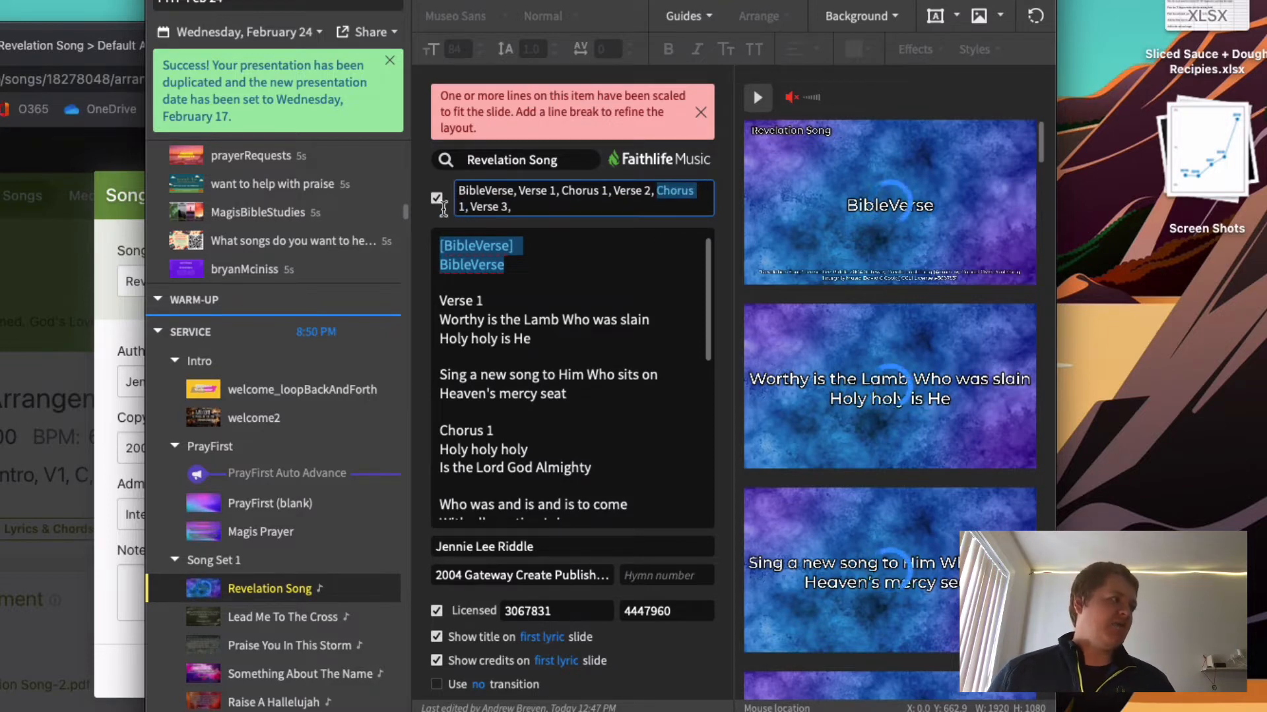
# Step: Append Chorus 1 and a Blank slide after Verse 3 in the verse order
pyautogui.click(536, 207)
pyautogui.write('Chorus ')
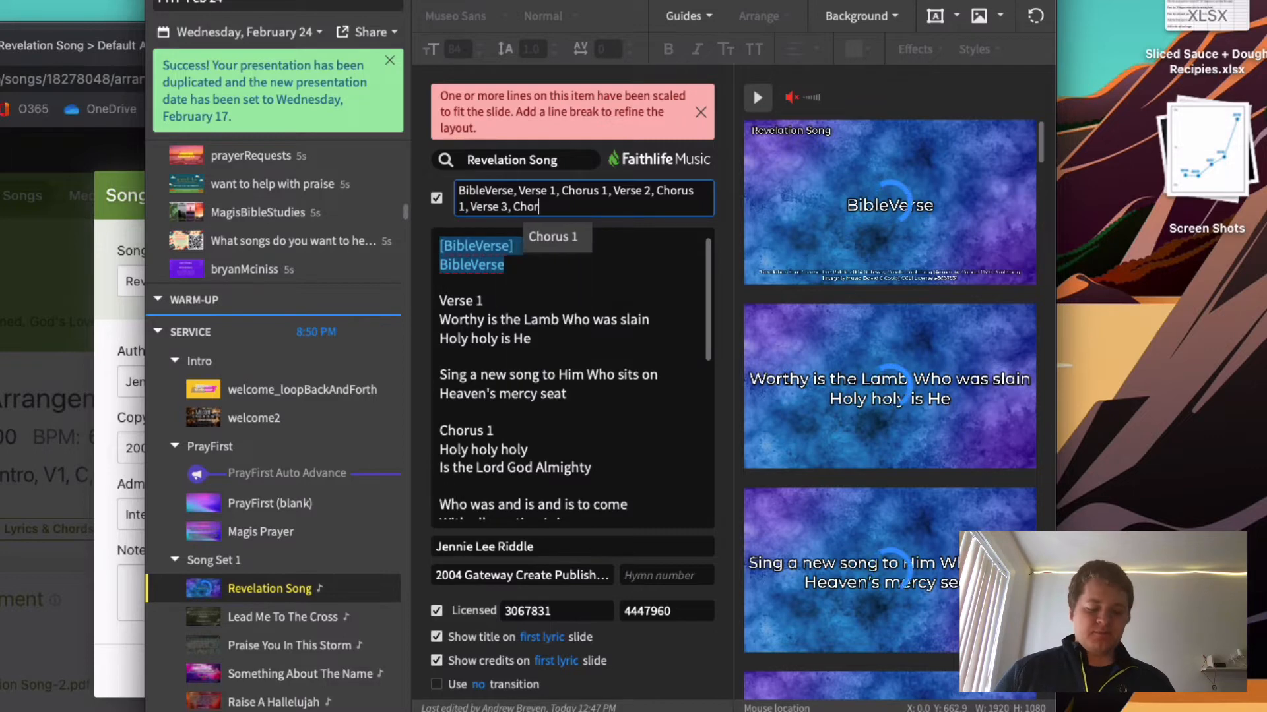
pyautogui.write('1,')
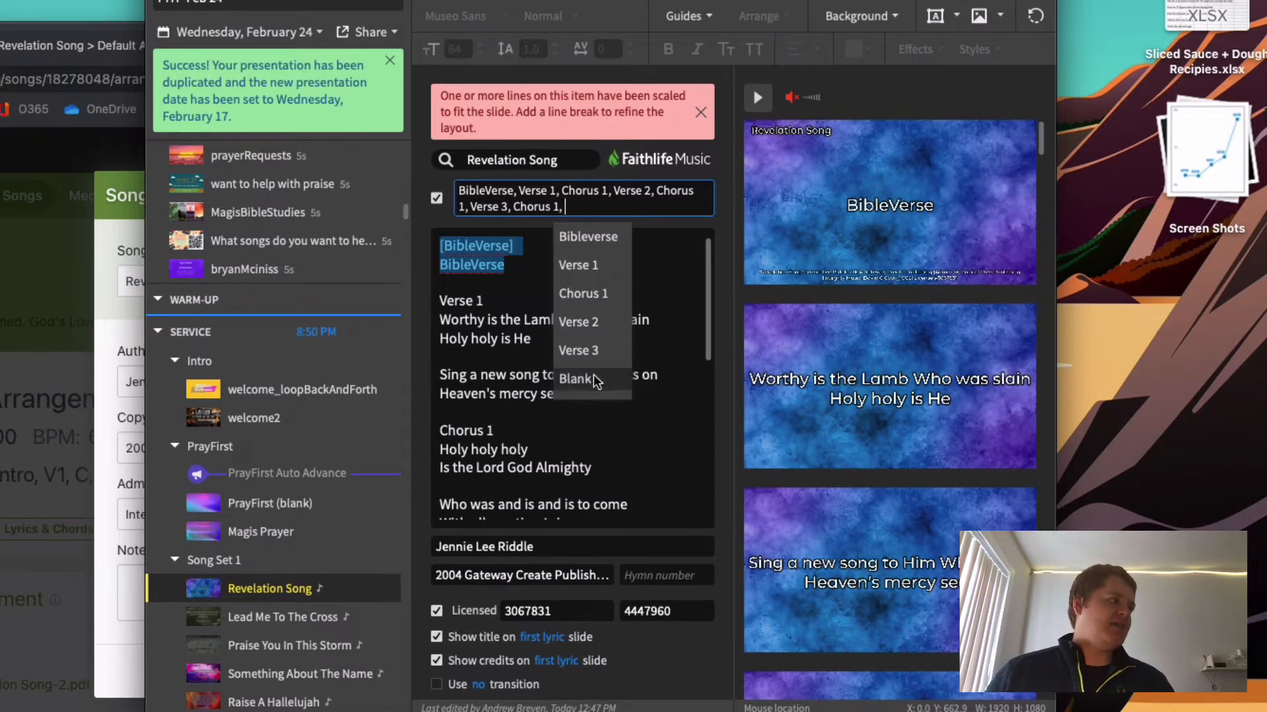
pyautogui.click(593, 380)
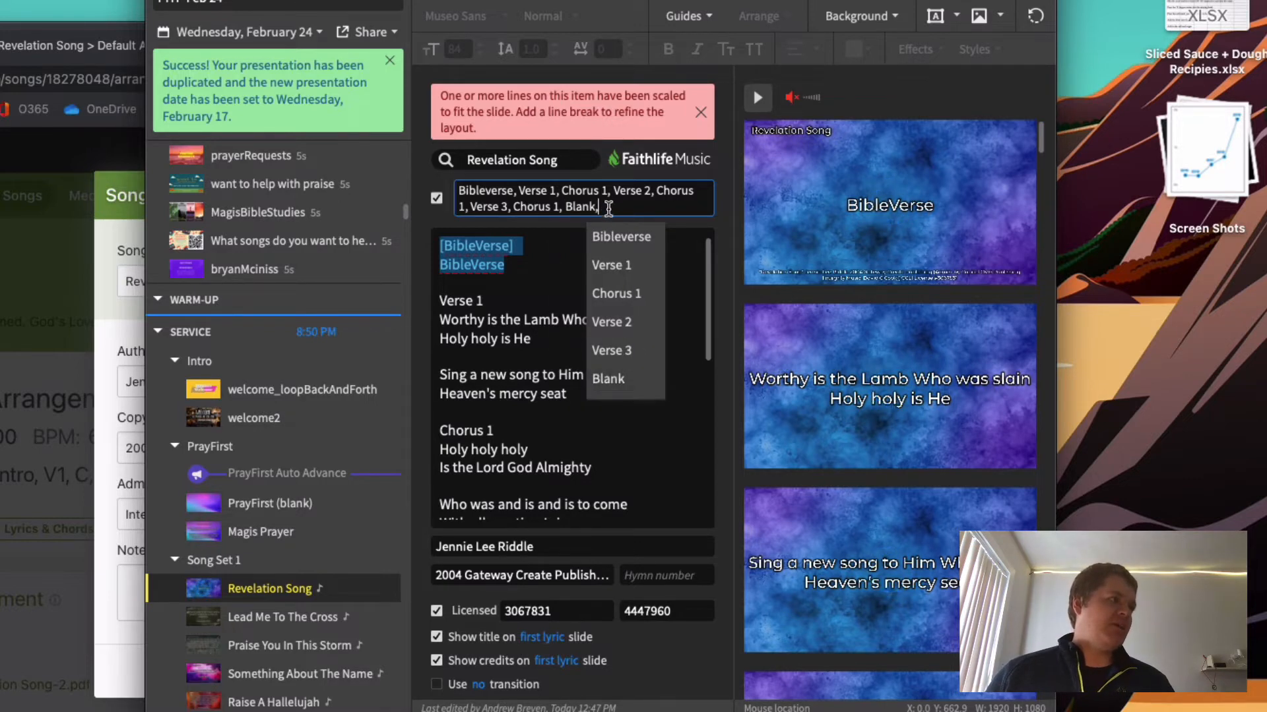
# Step: Review the Revelation Song slides, checking the closing blank slide and the order and line breaks of the lyrics
pyautogui.moveTo(1041, 146); pyautogui.dragTo(1041, 686)
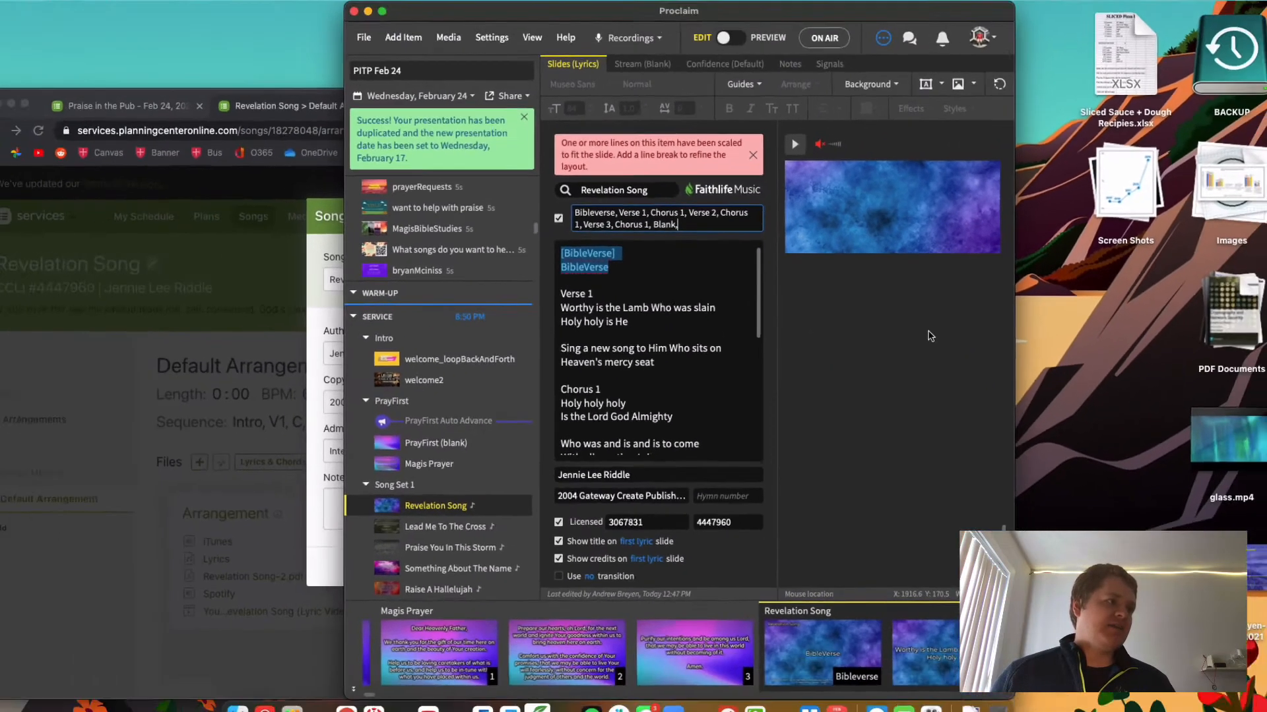
pyautogui.scroll(2, 907, 320)
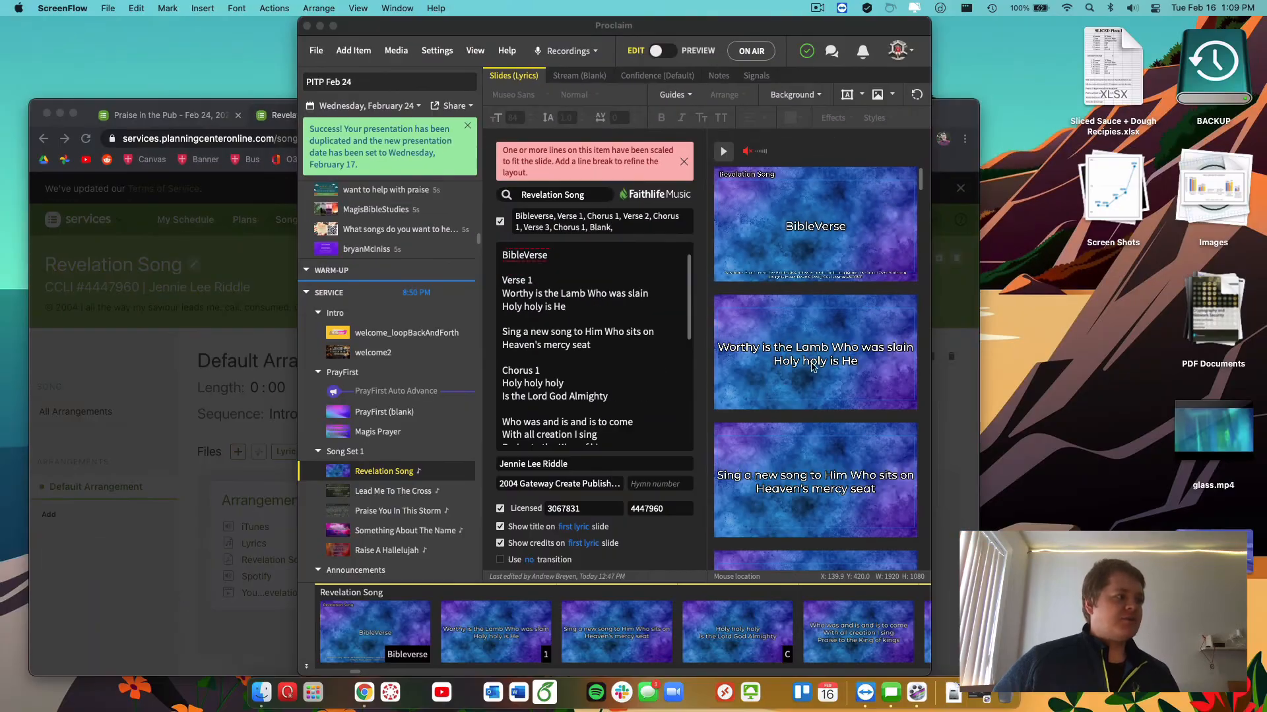
pyautogui.scroll(-1, 811, 365)
pyautogui.scroll(-5, 810, 365)
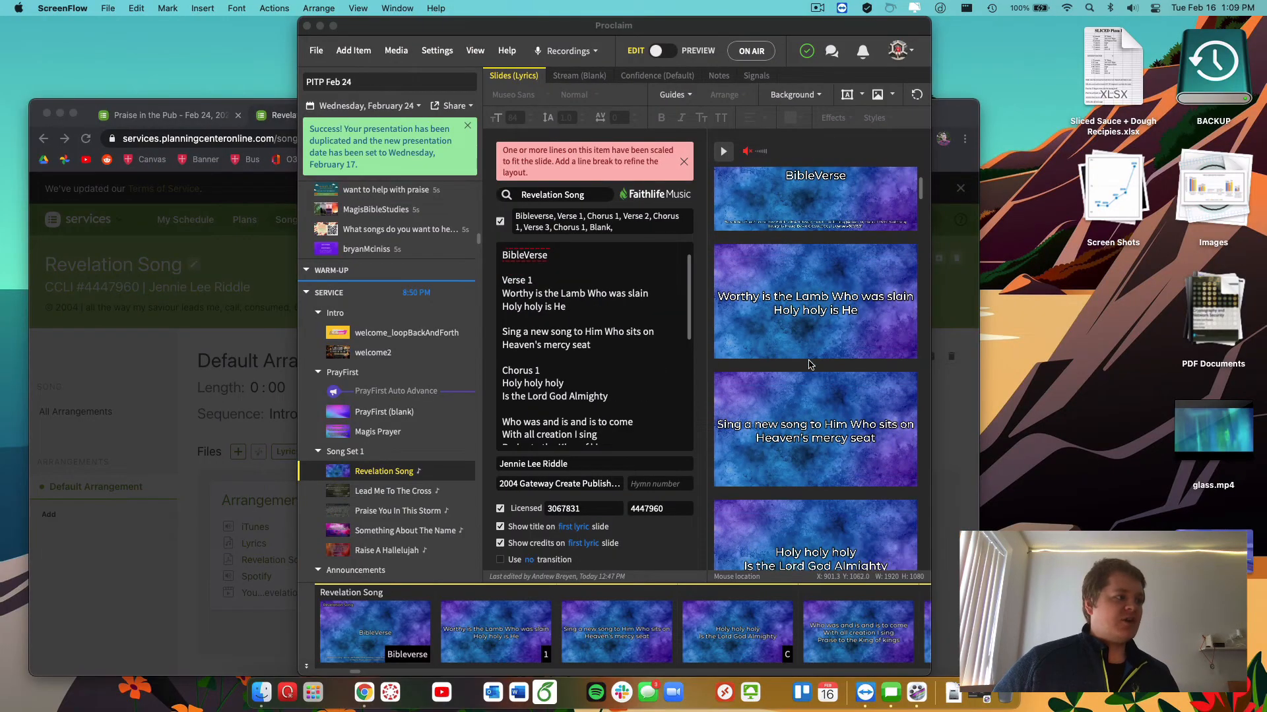
pyautogui.scroll(-4, 811, 365)
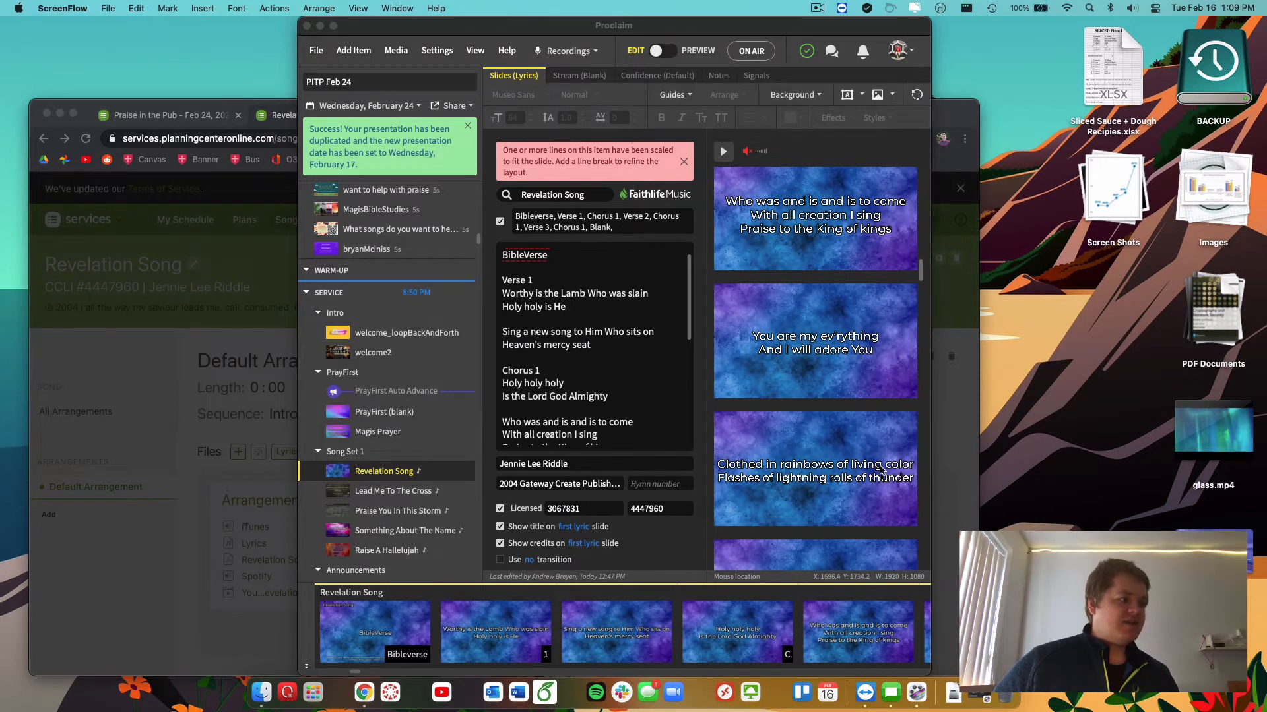
pyautogui.scroll(-5, 872, 446)
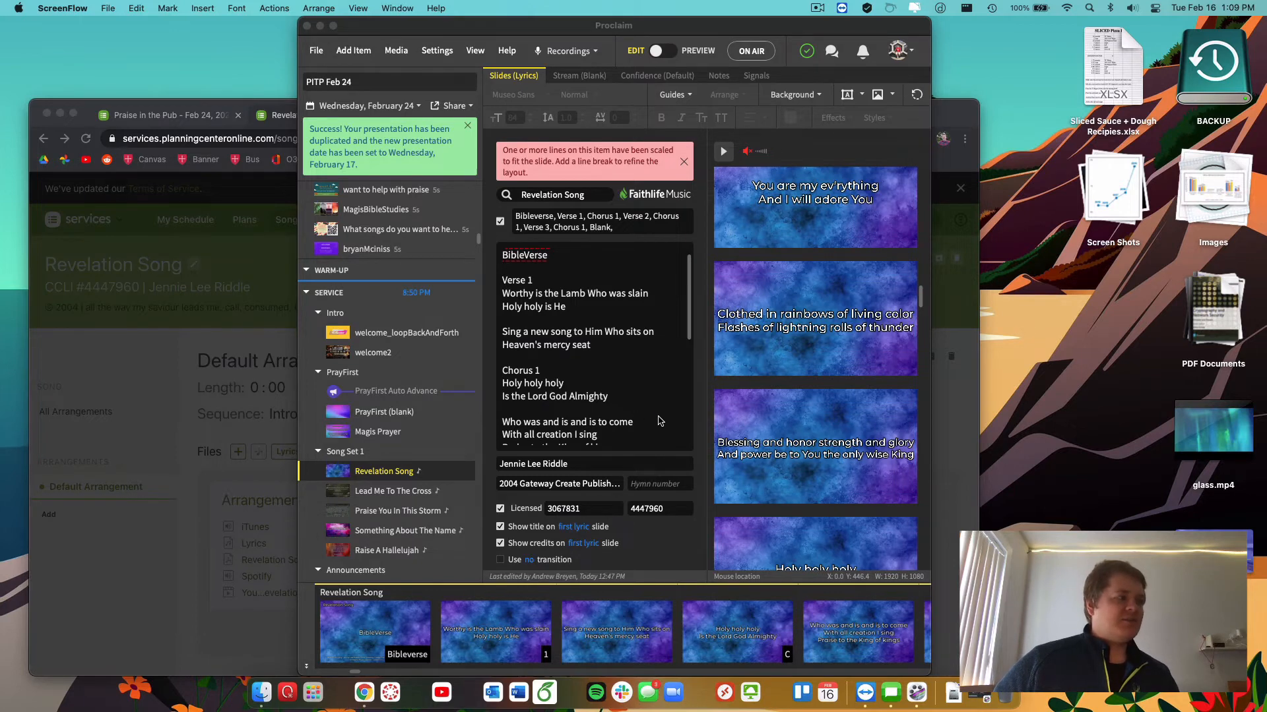
# Step: In Verse 2, break the lines before "strength and glory" and "the only wise King", and start a new slide at "And power be to You"
pyautogui.scroll(-2, 659, 419)
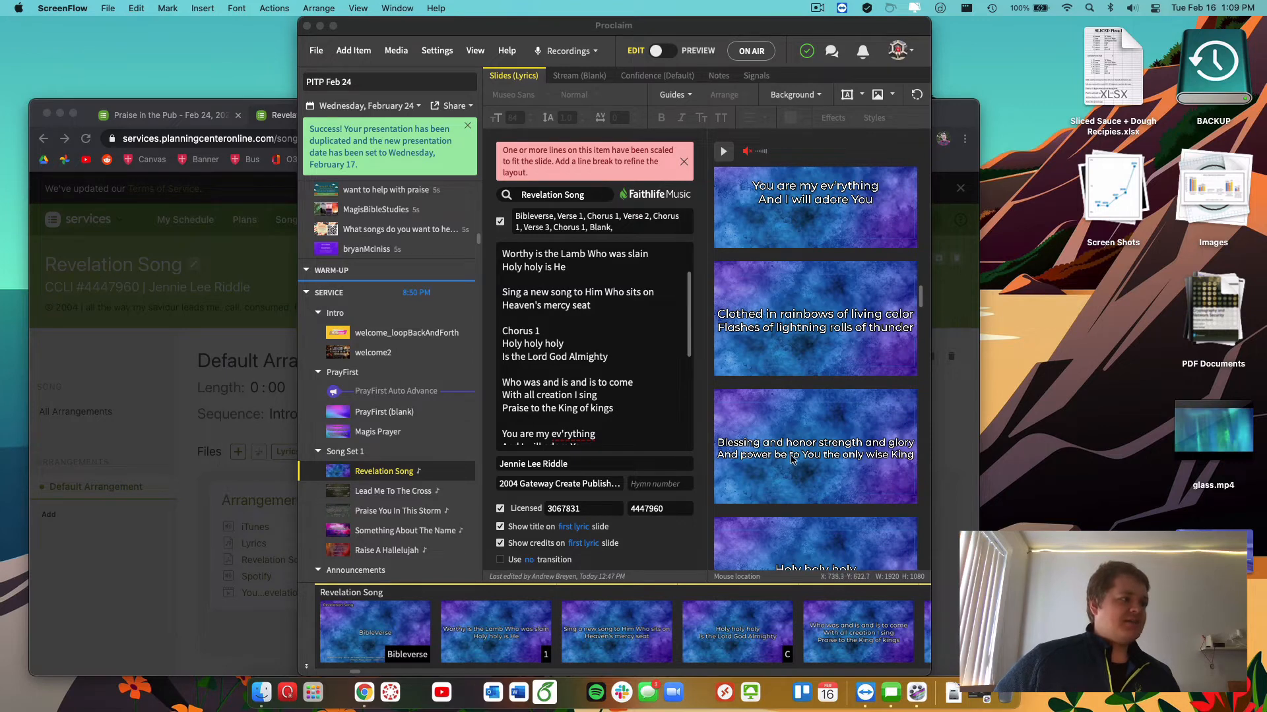
pyautogui.scroll(-5, 590, 402)
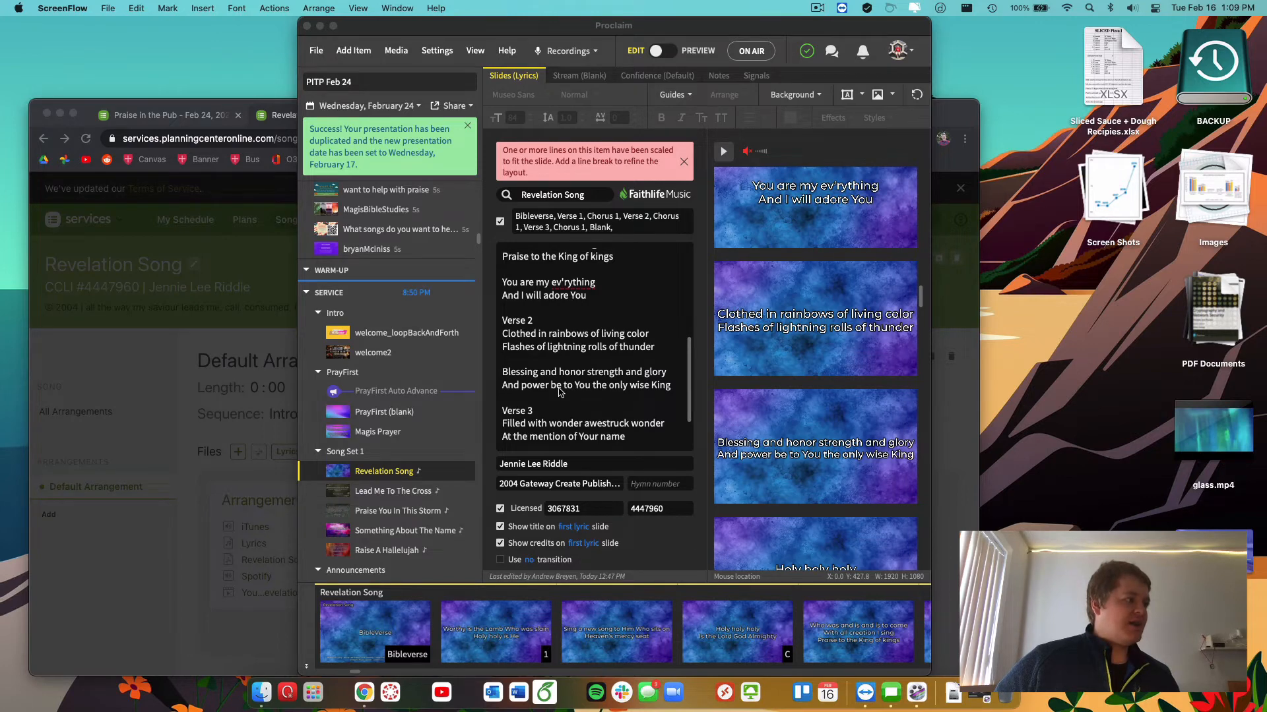
pyautogui.click(595, 387)
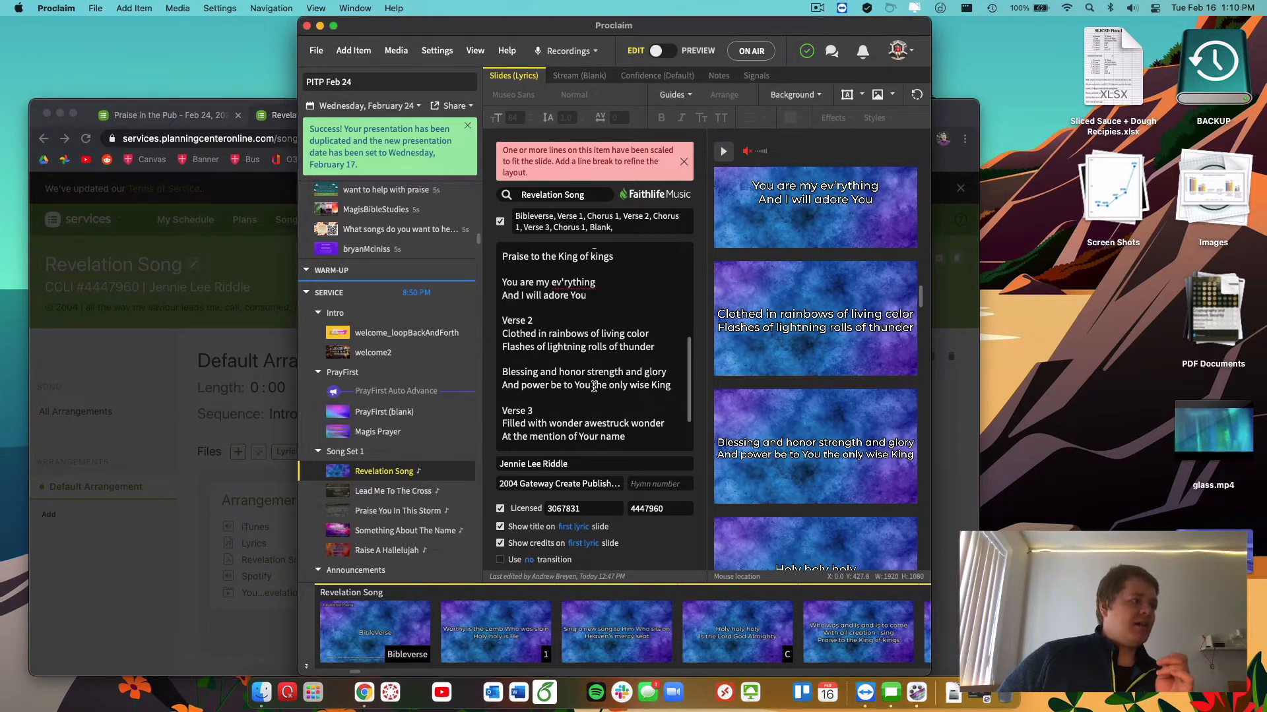
pyautogui.click(595, 388)
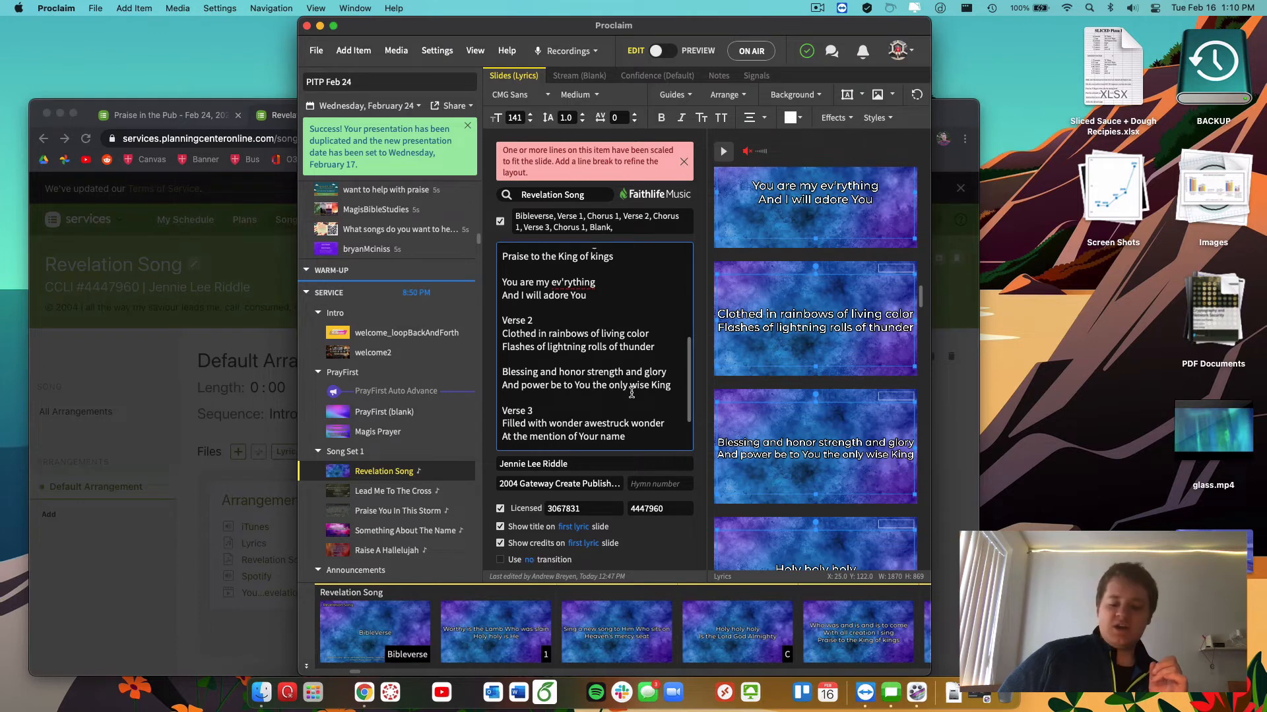
pyautogui.press('Return')
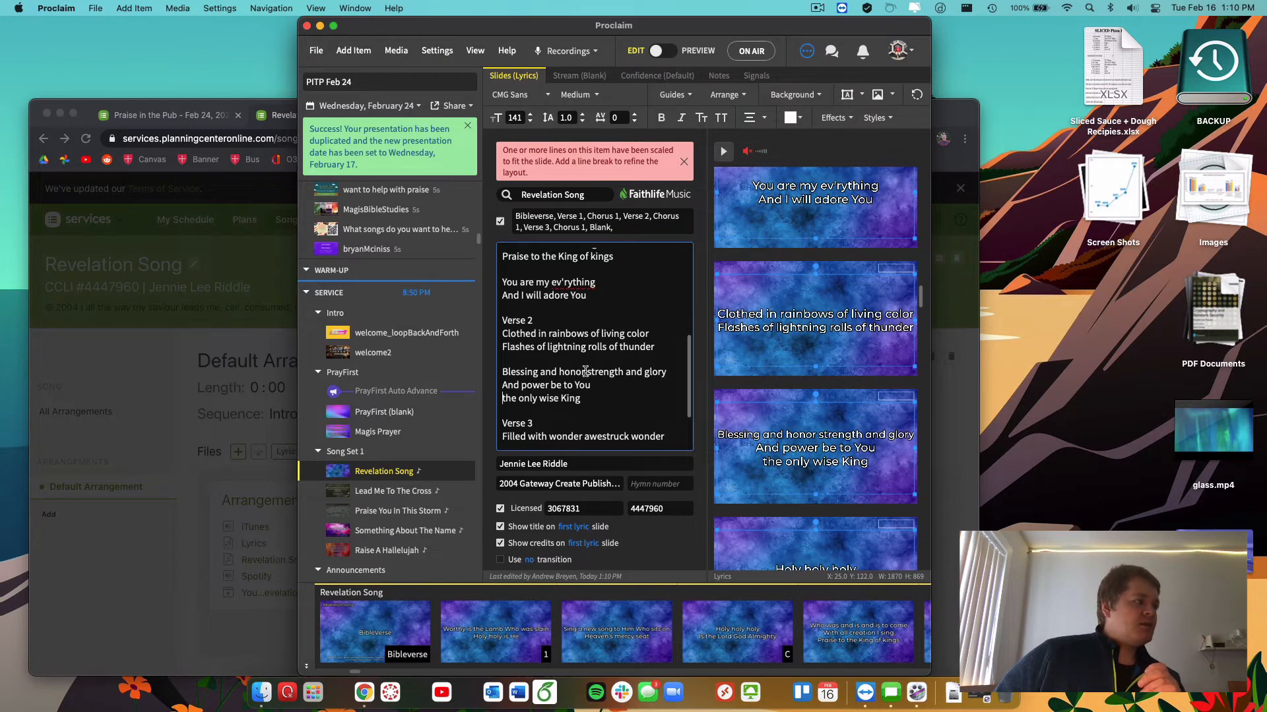
pyautogui.press('Return')
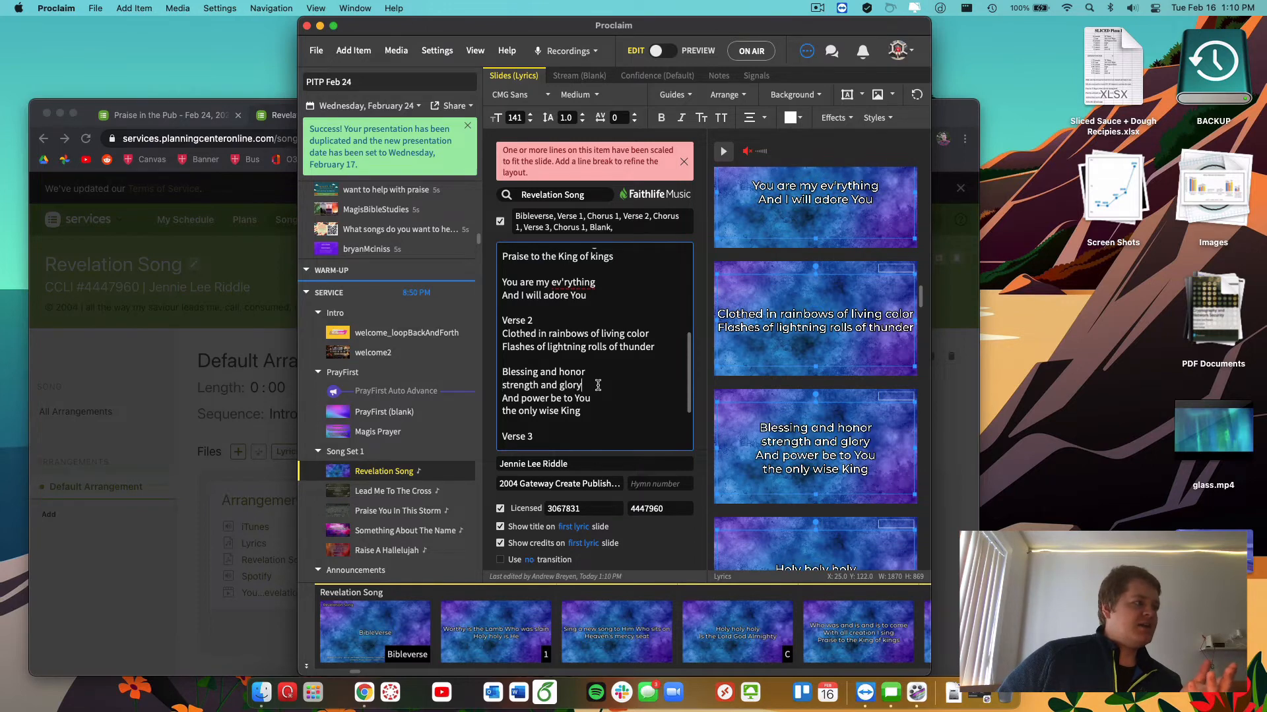
pyautogui.click(598, 384)
pyautogui.press('Return')
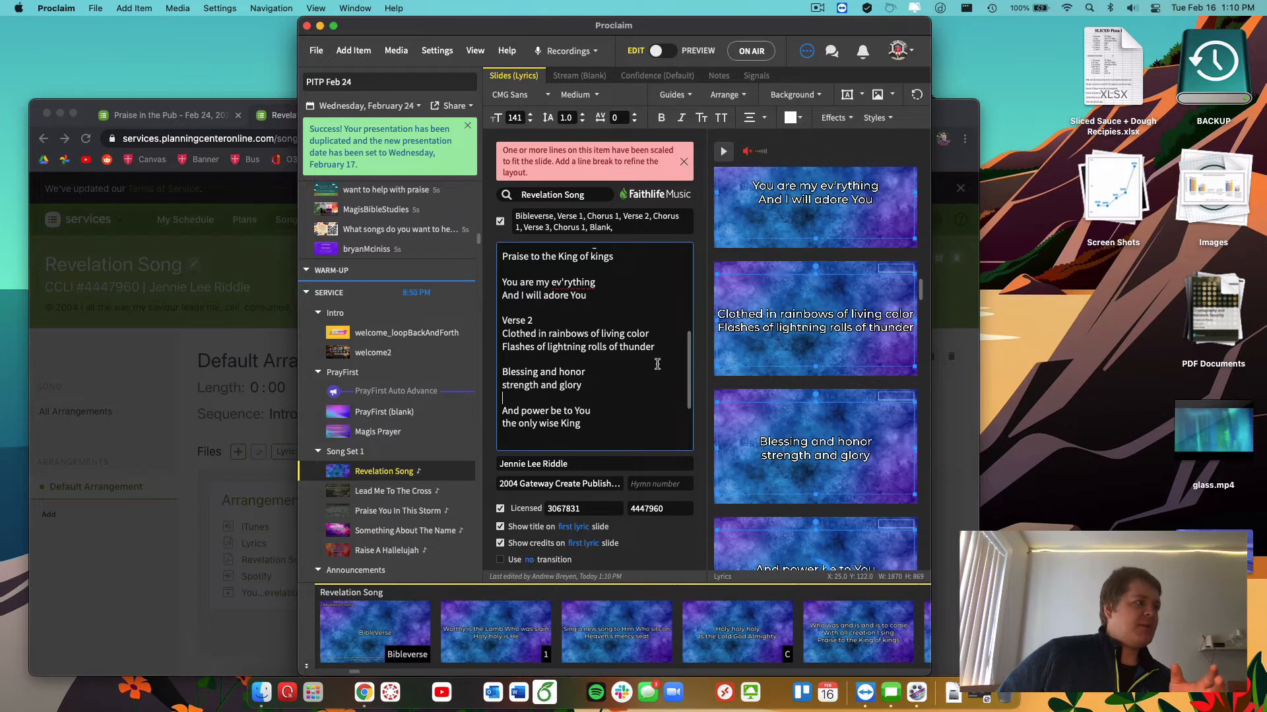
# Step: Split the opening of Verse 2 into two slides, breaking lines before "of living color" and "rolls of thunder"
pyautogui.press('Return')
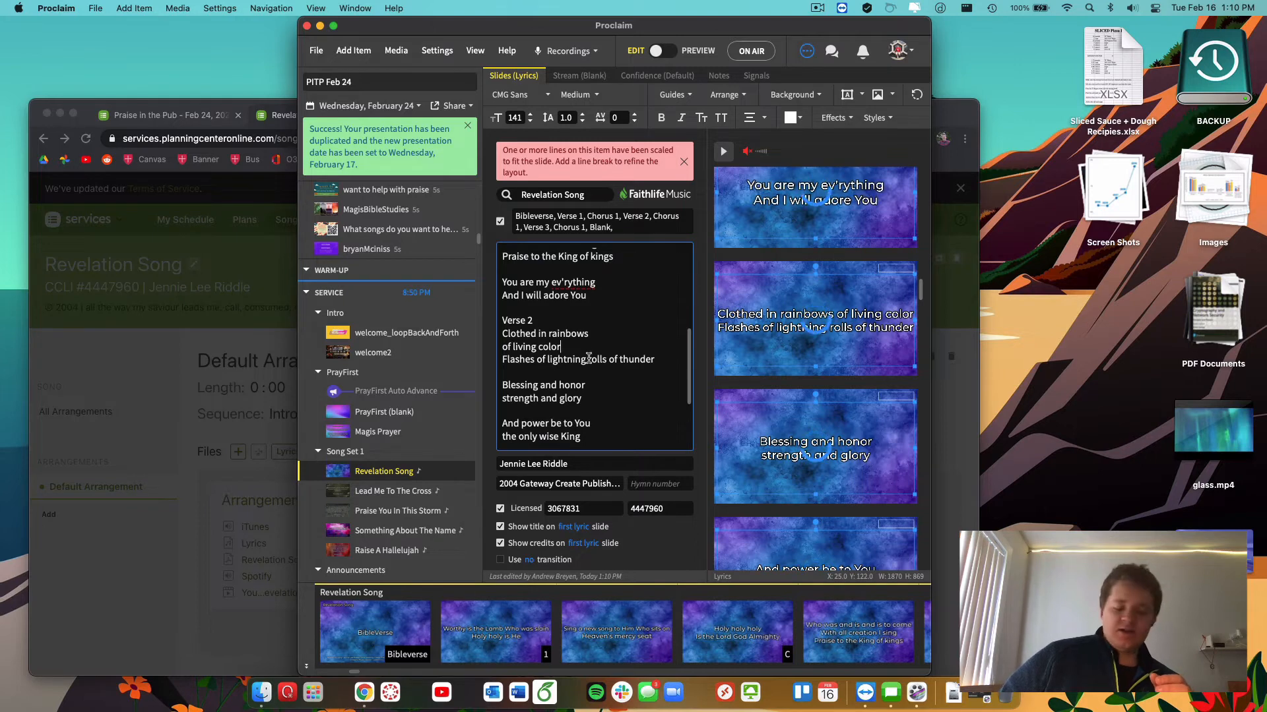
pyautogui.press('Return')
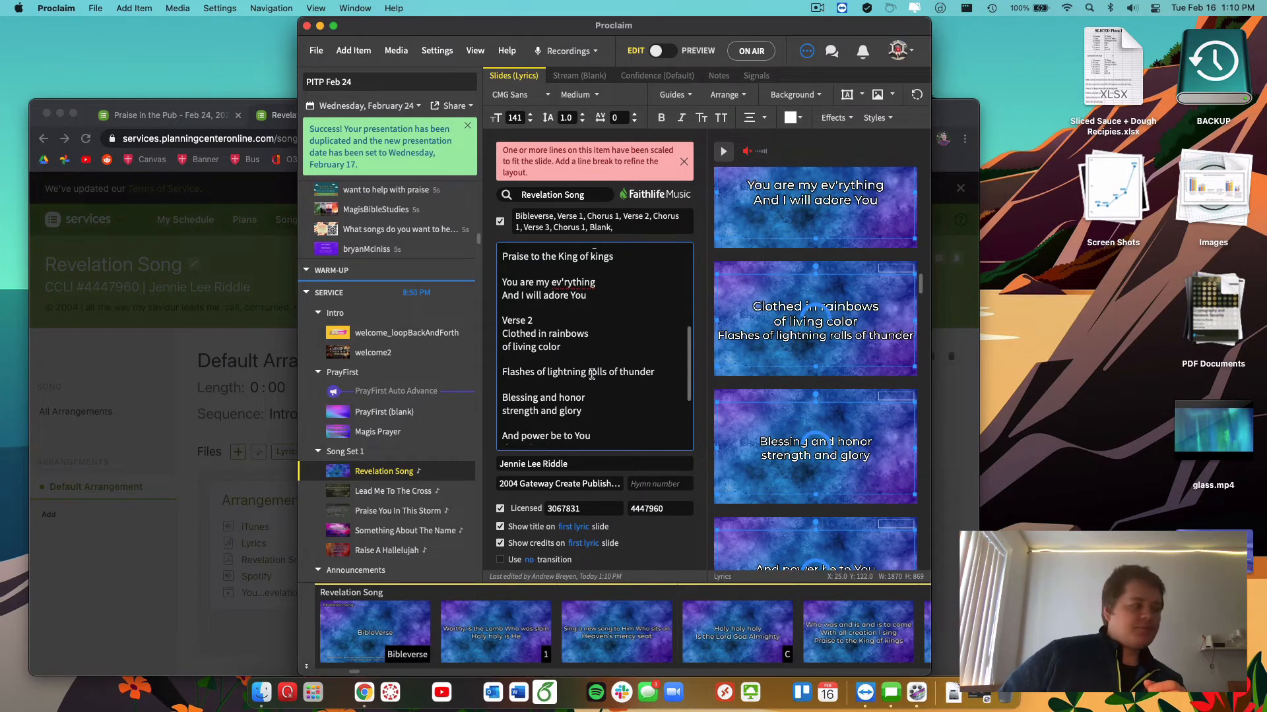
pyautogui.click(592, 374)
pyautogui.press('Return')
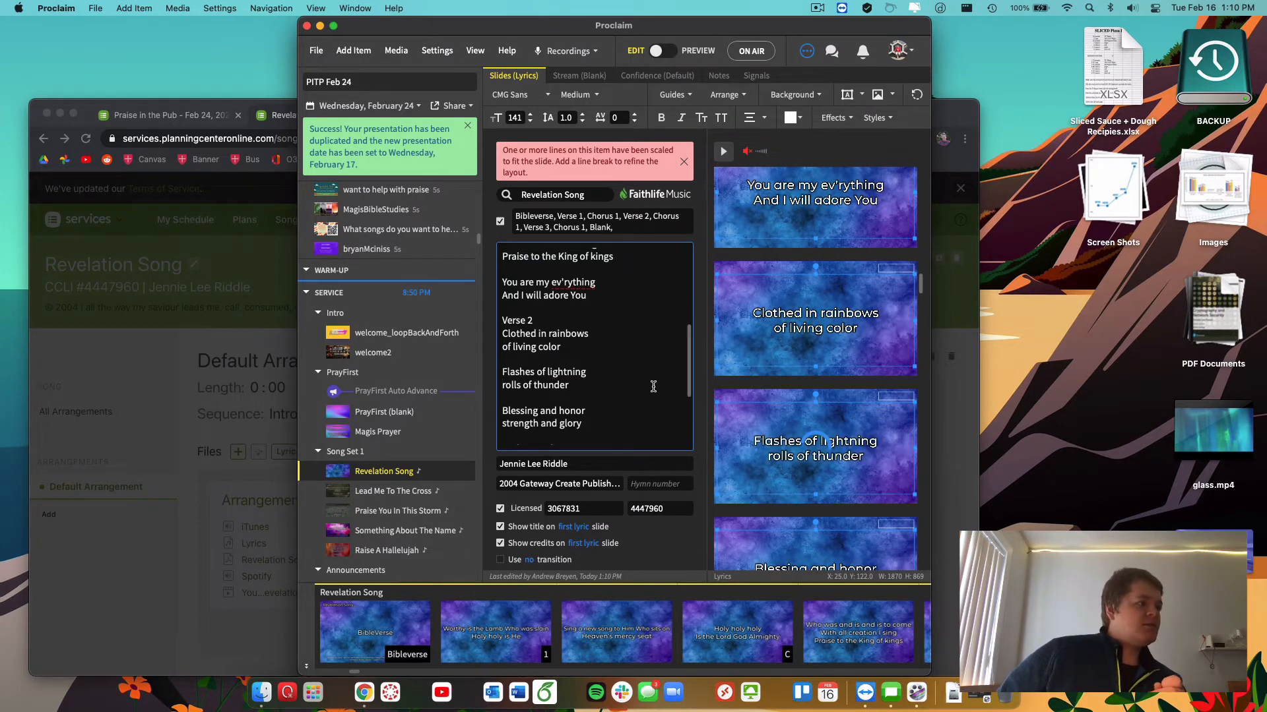
# Step: In Verse 1, break the "Sing a new song" line before "to Him Who sits on"
pyautogui.scroll(10, 768, 389)
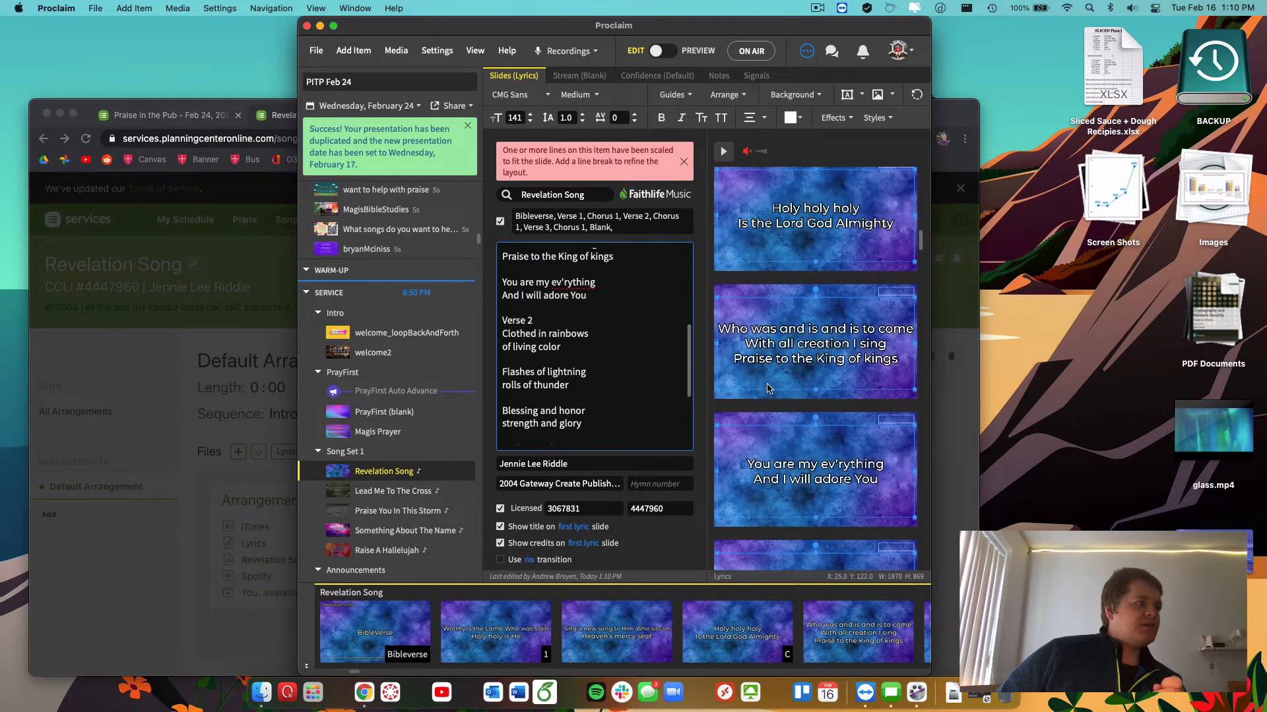
pyautogui.scroll(3, 767, 389)
pyautogui.scroll(8, 617, 357)
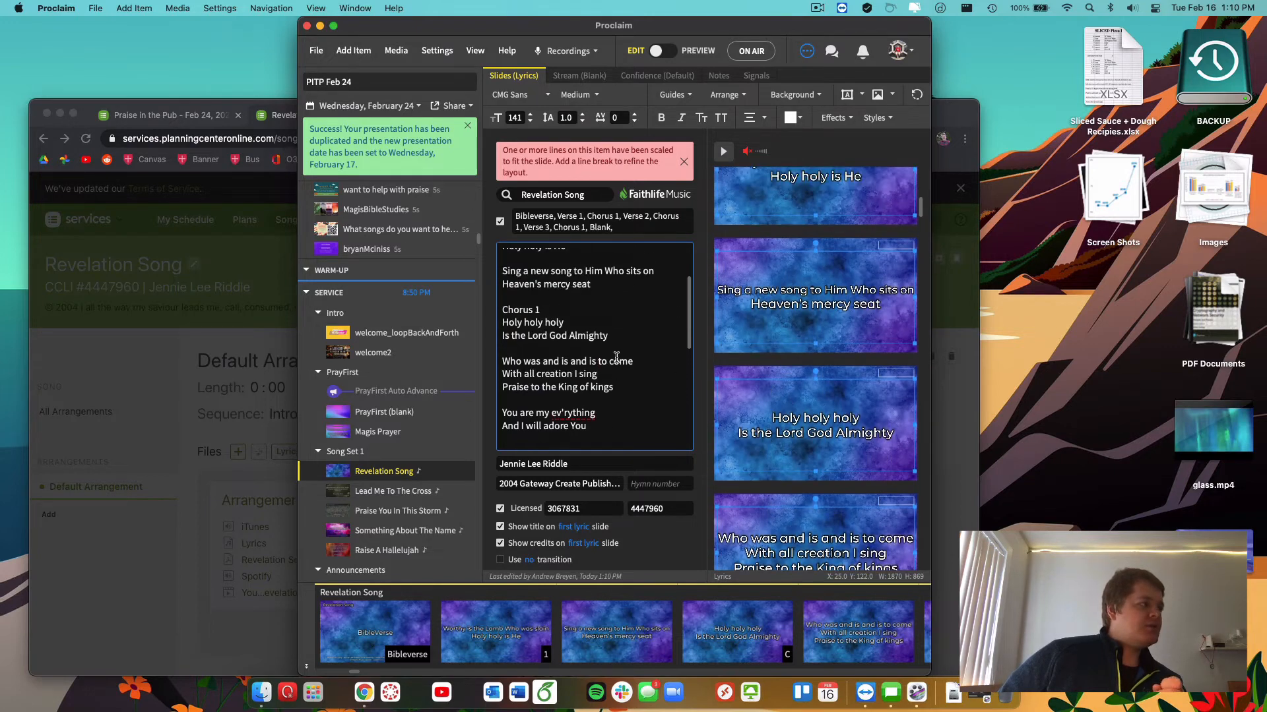
pyautogui.click(574, 300)
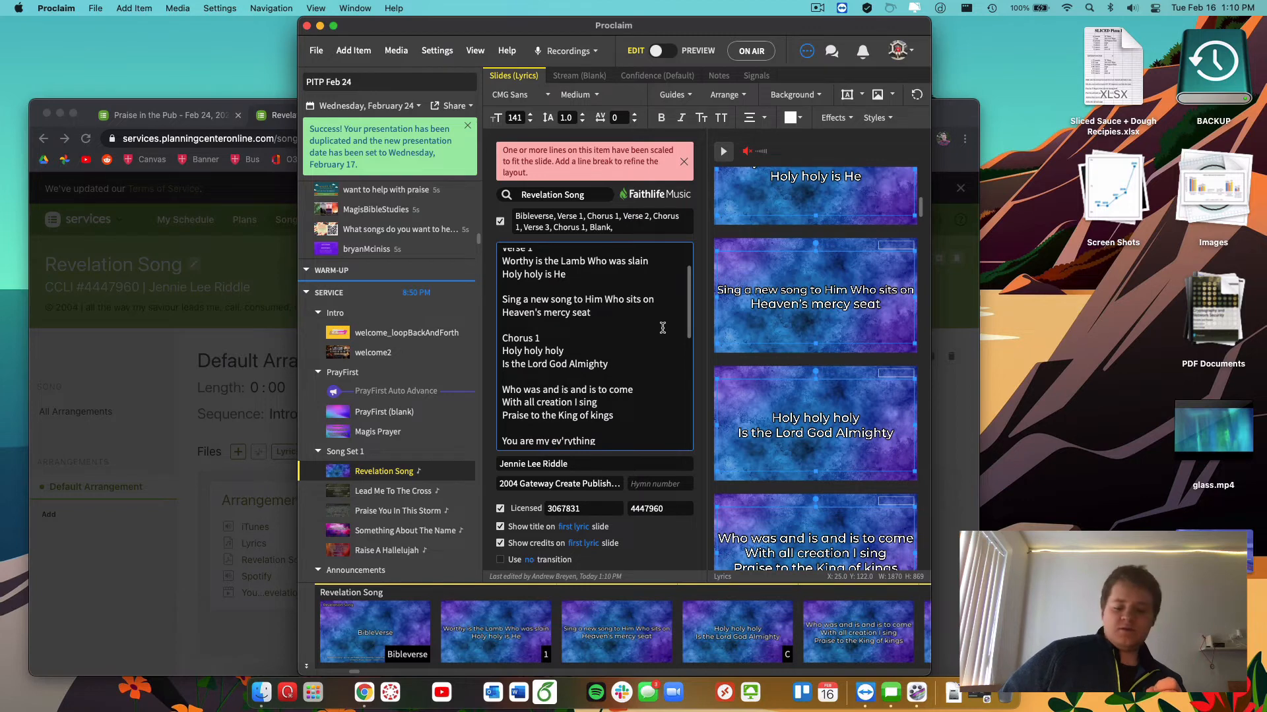
pyautogui.press('Return')
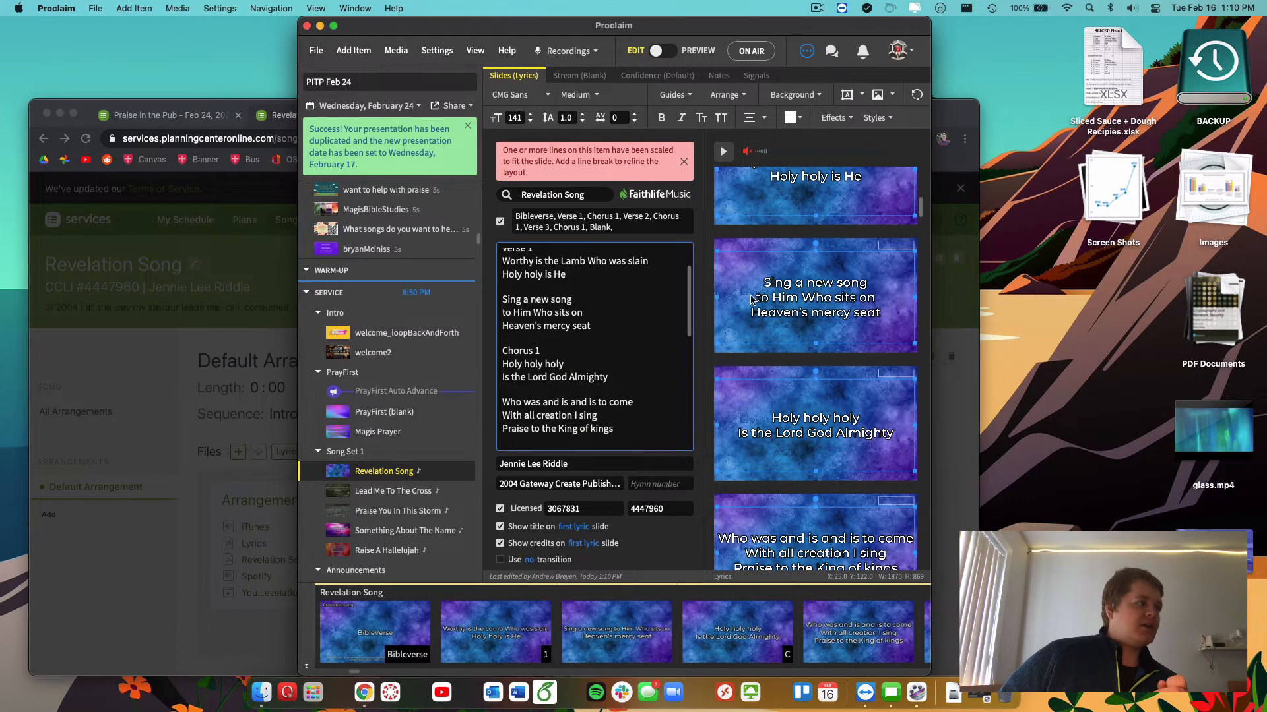
# Step: In Verse 3, break the "Jesus Your name is" line before "power breath and living water"
pyautogui.scroll(-5, 821, 330)
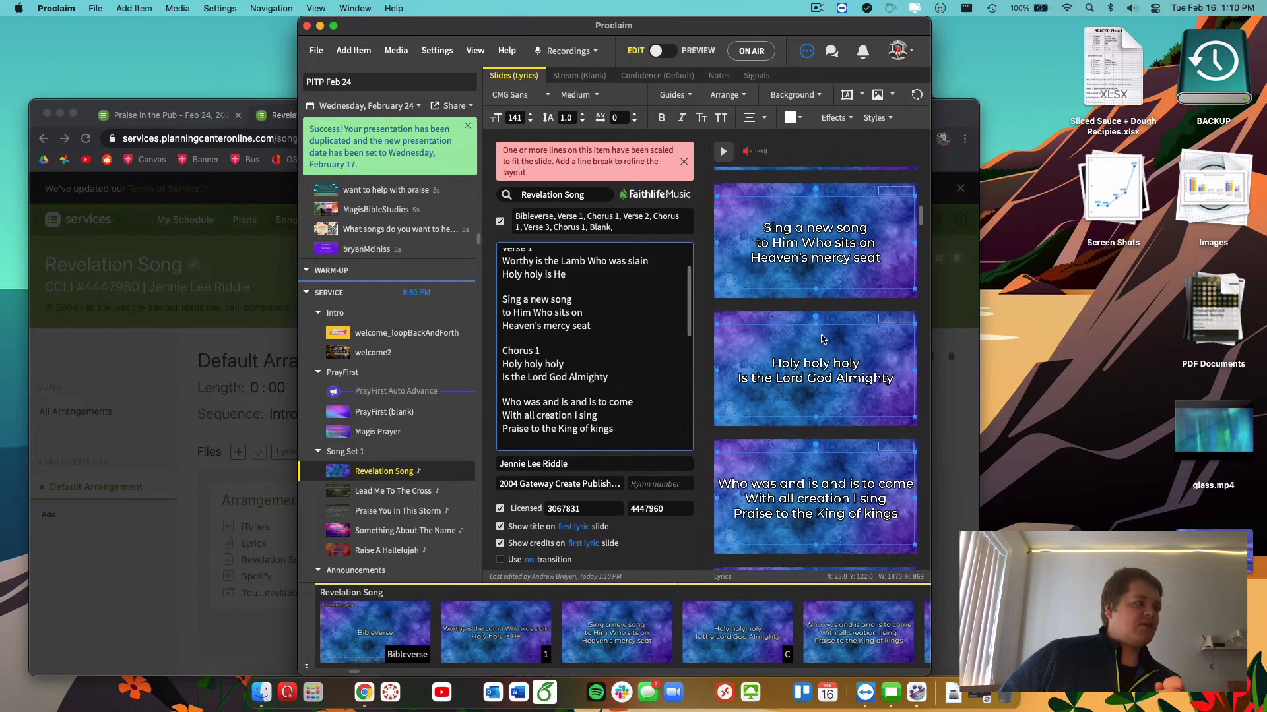
pyautogui.scroll(-10, 767, 399)
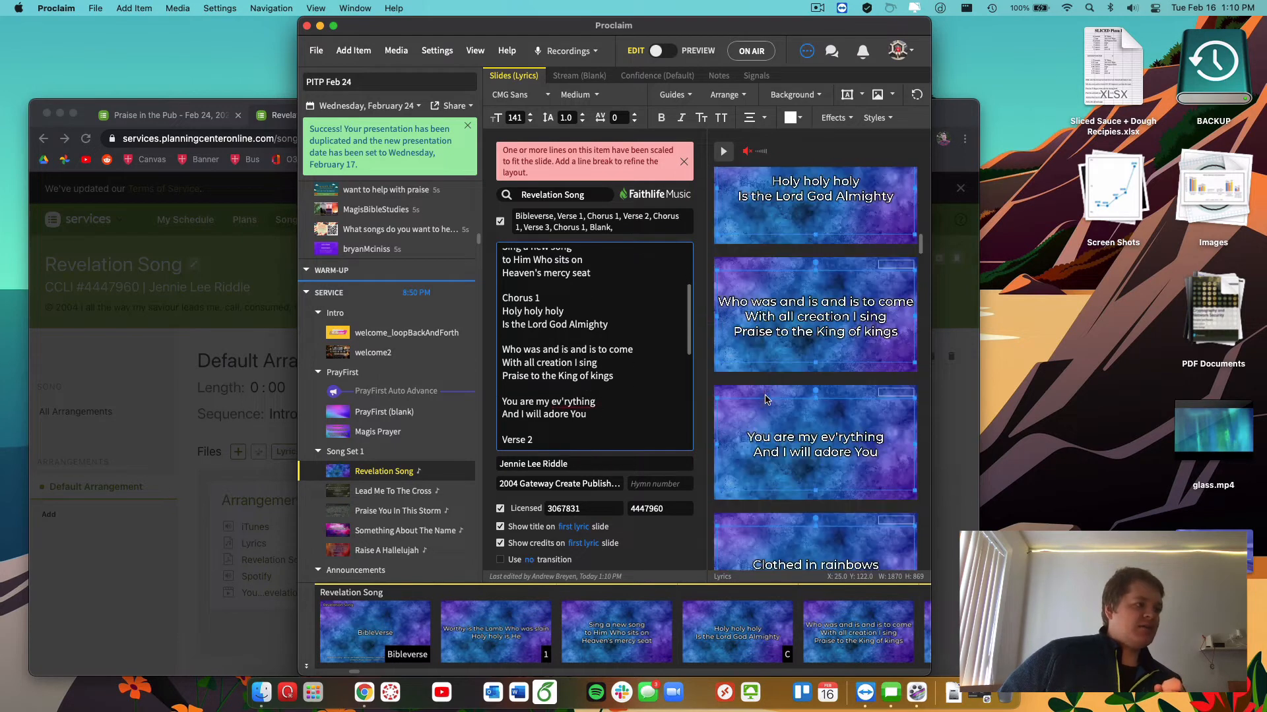
pyautogui.scroll(-8, 766, 400)
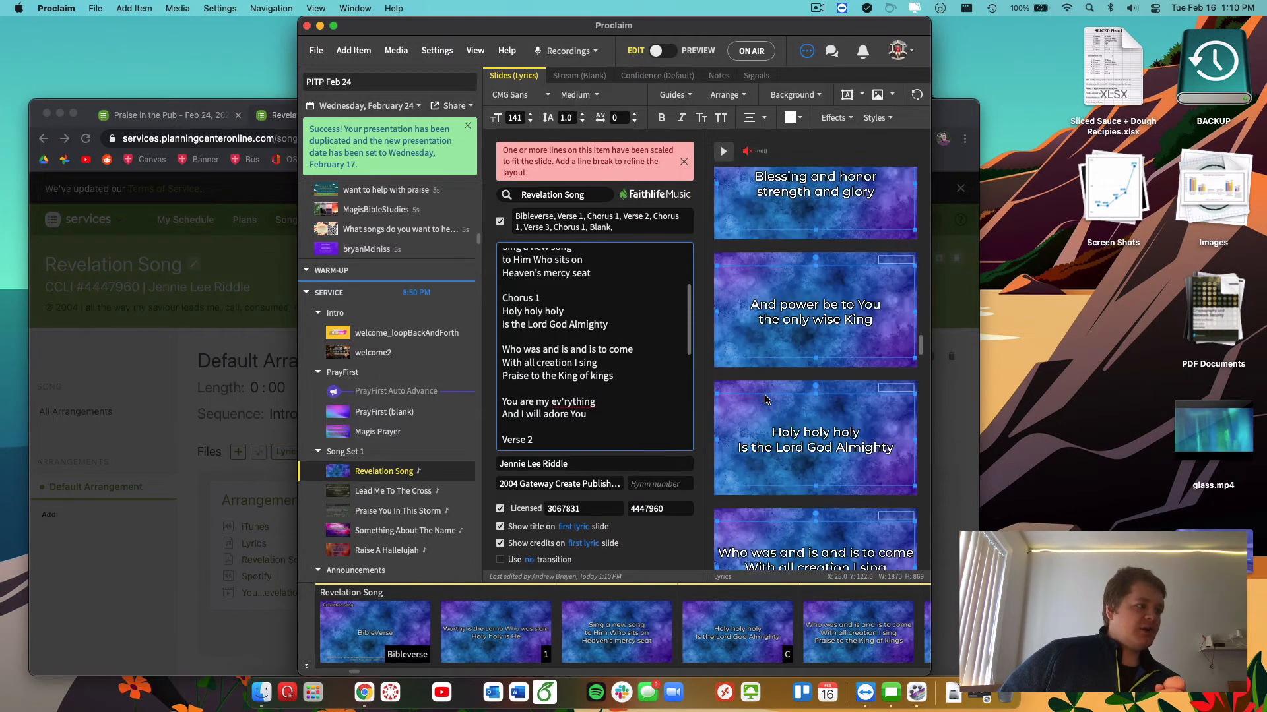
pyautogui.scroll(-5, 767, 400)
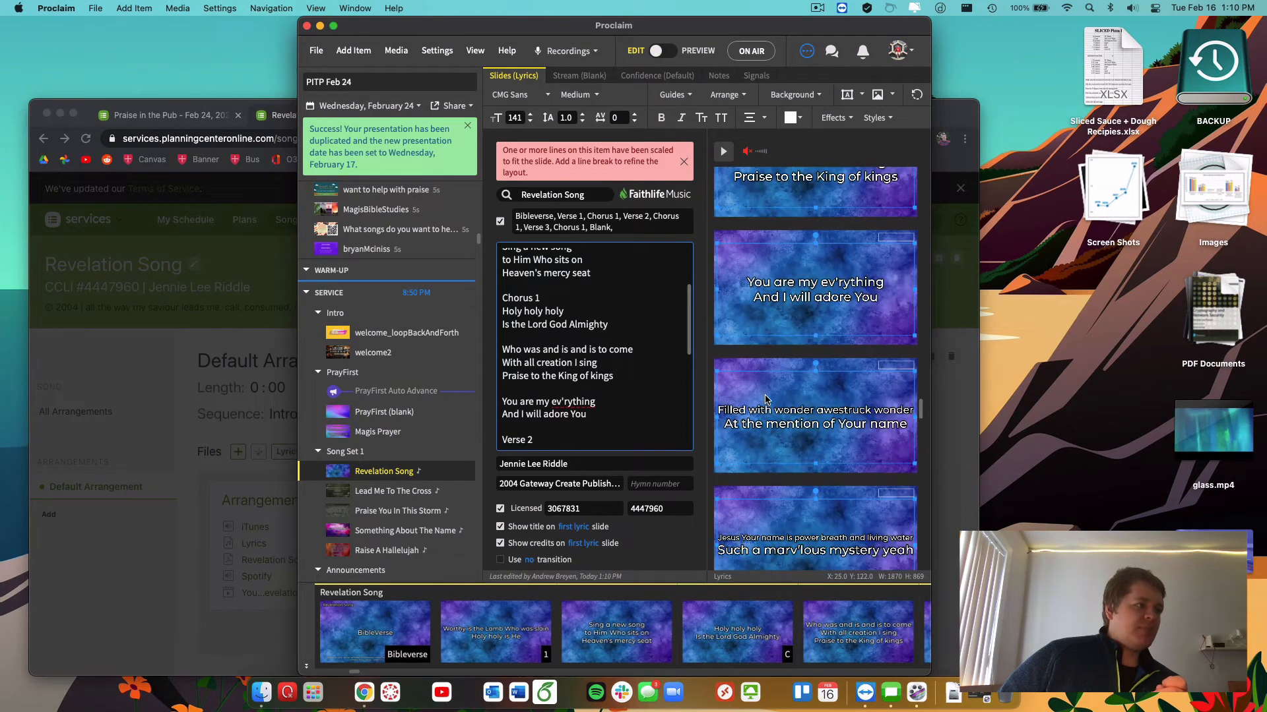
pyautogui.scroll(-5, 594, 393)
pyautogui.scroll(-3, 594, 392)
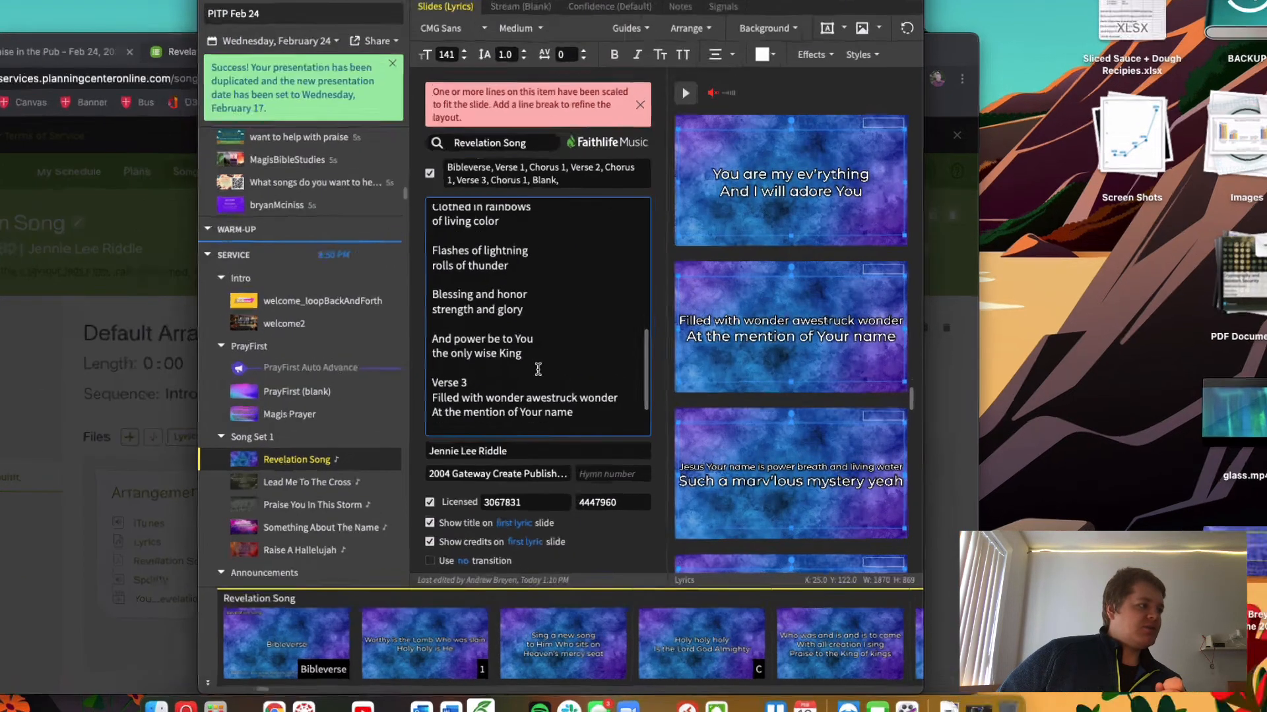
pyautogui.scroll(-2, 798, 438)
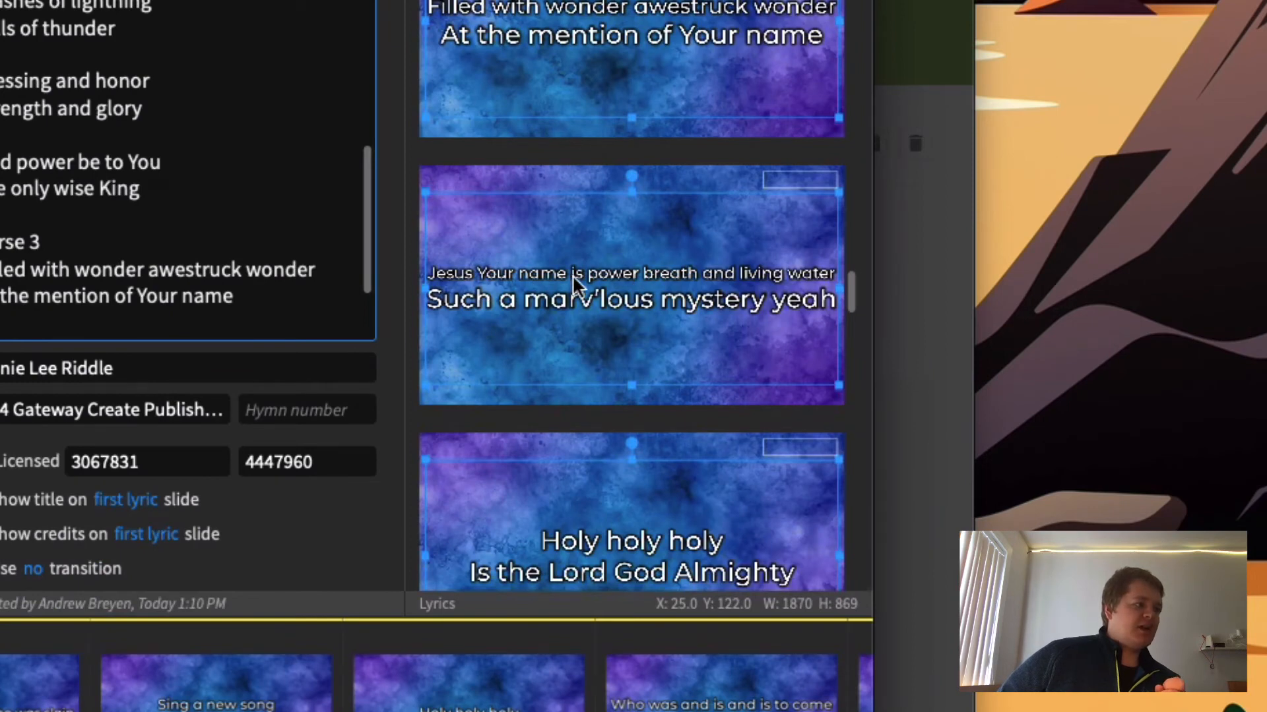
pyautogui.scroll(-3, 256, 274)
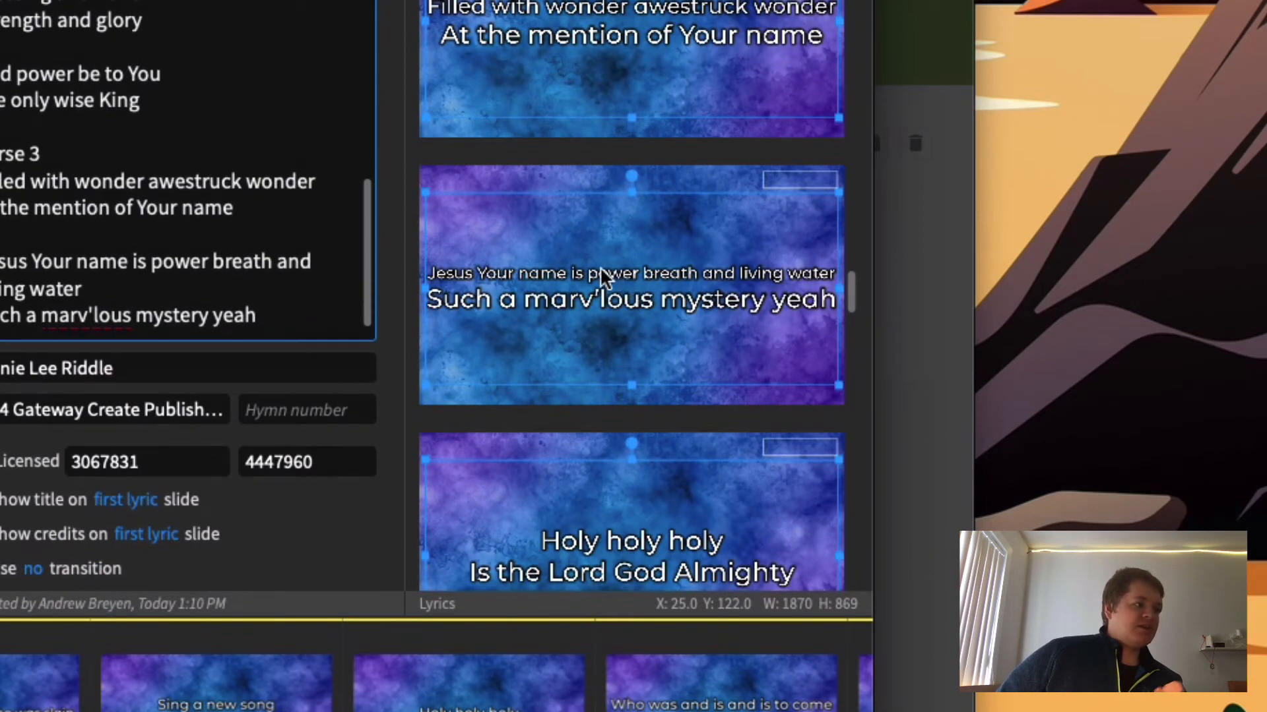
pyautogui.click(152, 264)
pyautogui.press('Return')
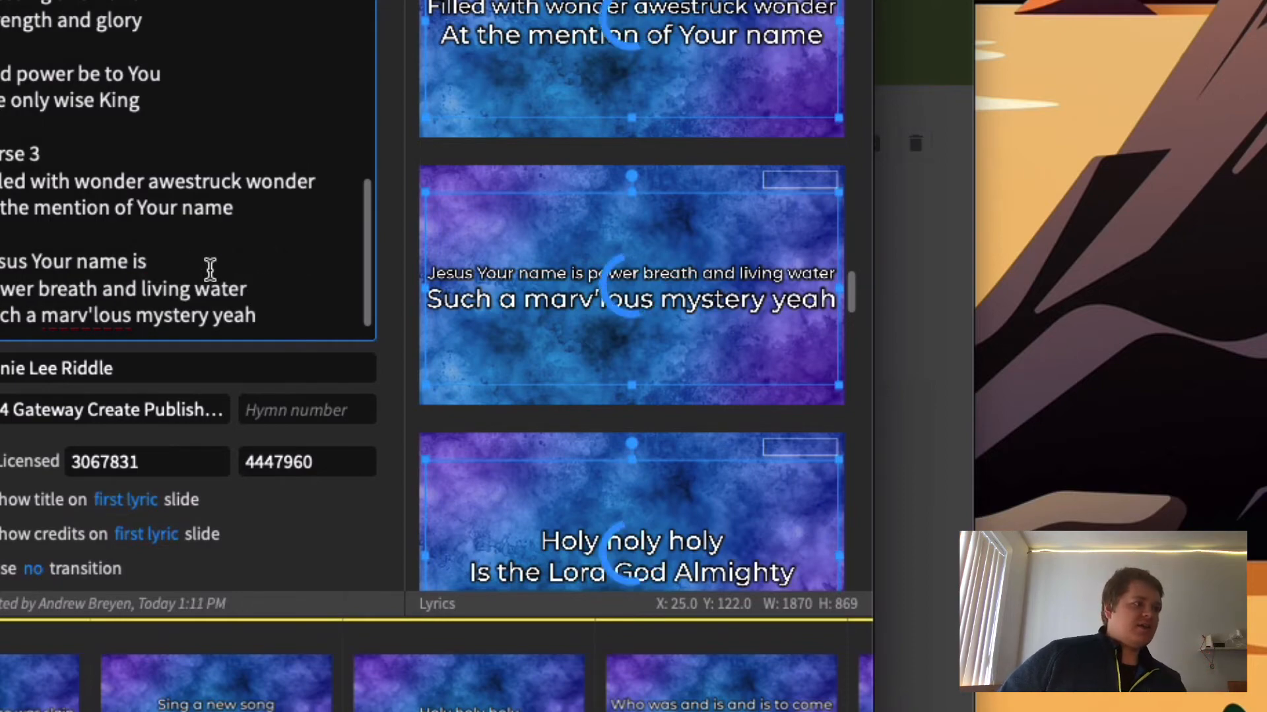
# Step: In Chorus 1, start a new slide at "With all creation I sing" and break the preceding line before "and is to come"
pyautogui.scroll(3, 613, 420)
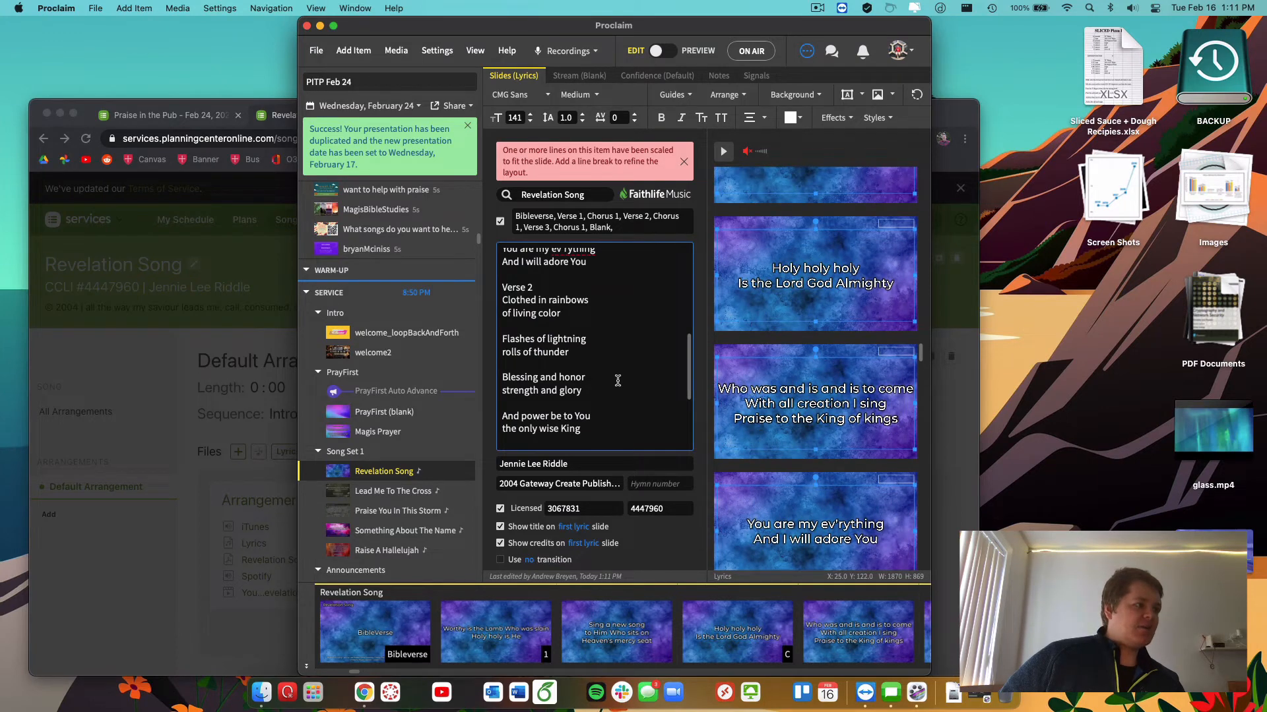
pyautogui.scroll(5, 618, 381)
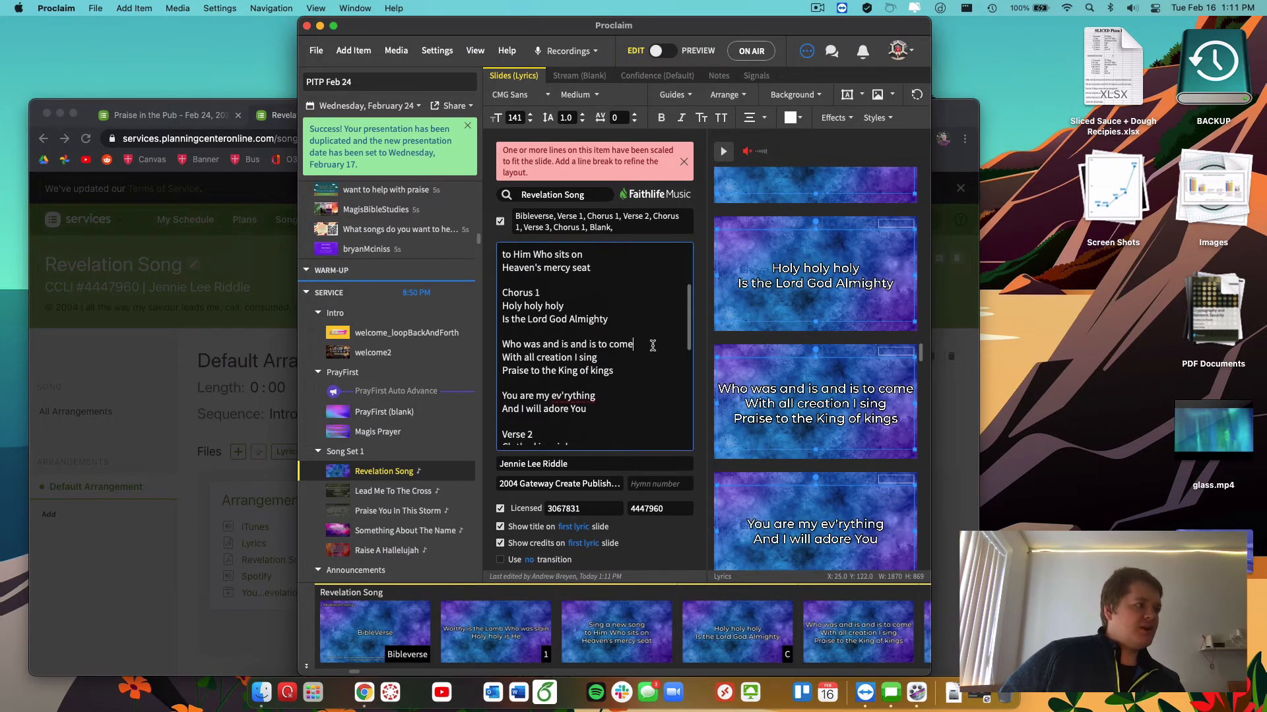
pyautogui.press('Return')
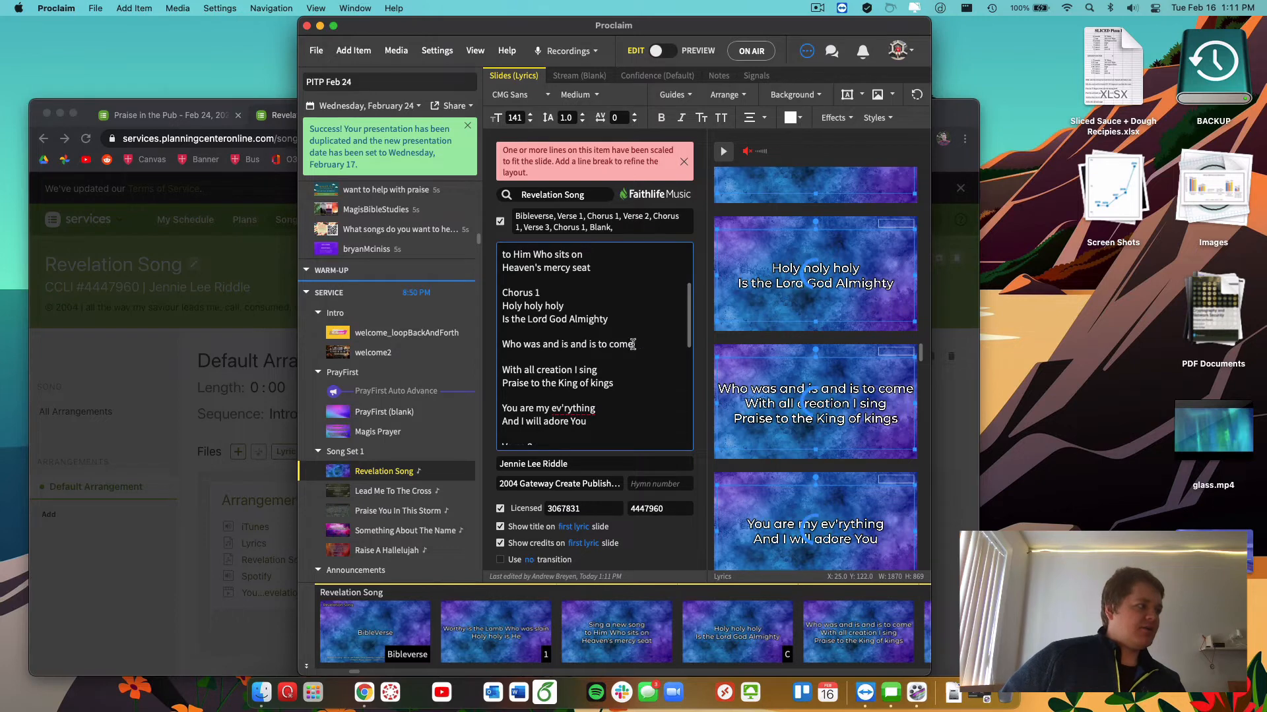
pyautogui.click(571, 344)
pyautogui.press('Return')
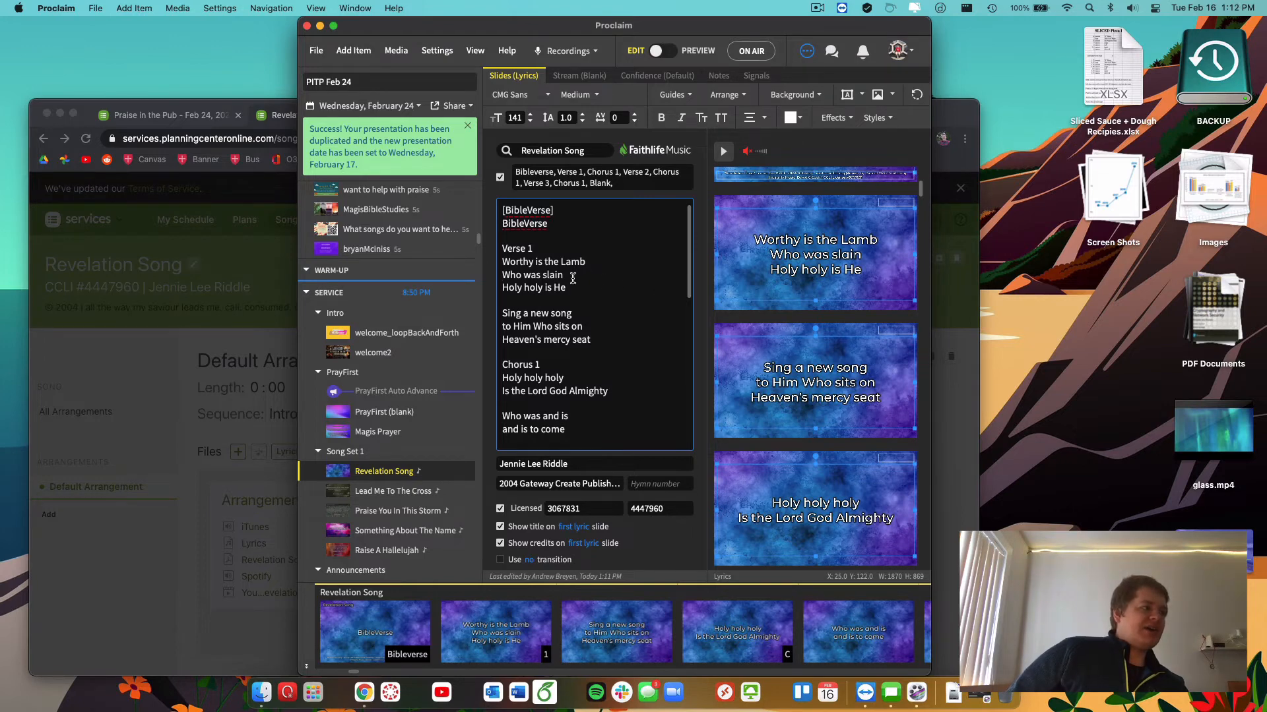
# Step: Review the Revelation Song slides from the BibleVerse slide onward, checking the new line breaks and slide splits
pyautogui.scroll(2, 741, 314)
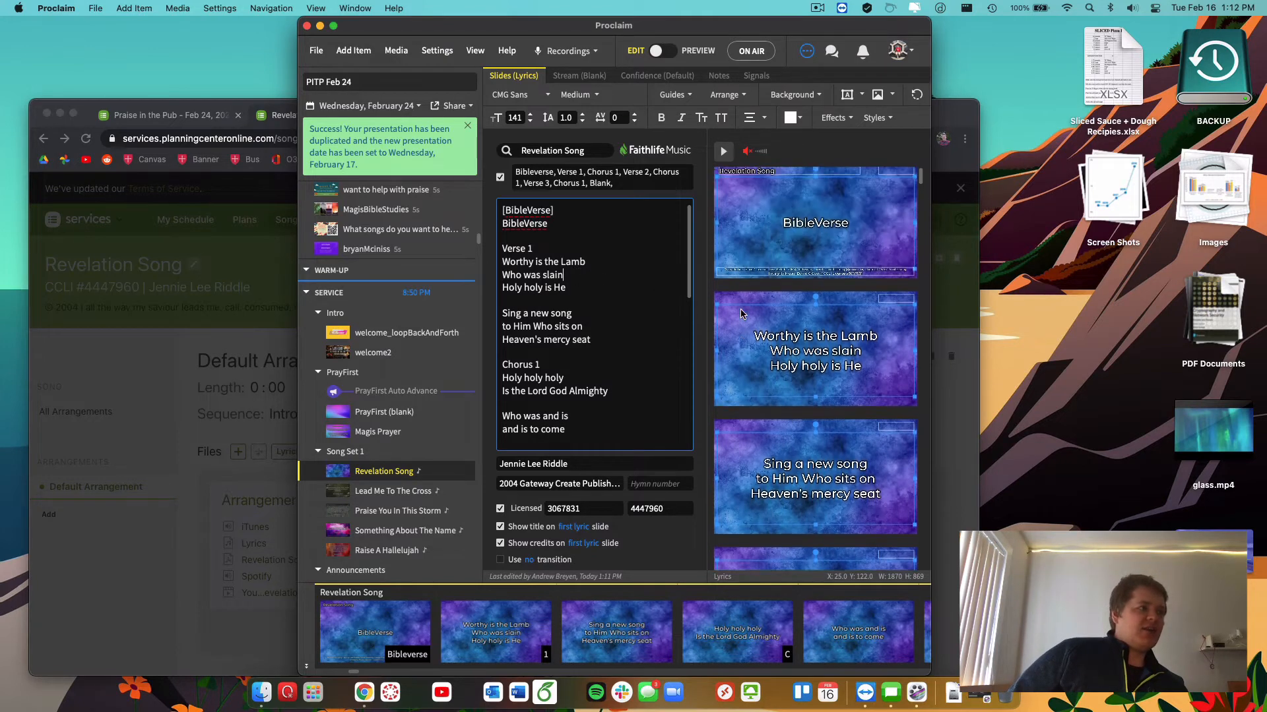
pyautogui.scroll(-3, 742, 317)
pyautogui.scroll(-3, 752, 351)
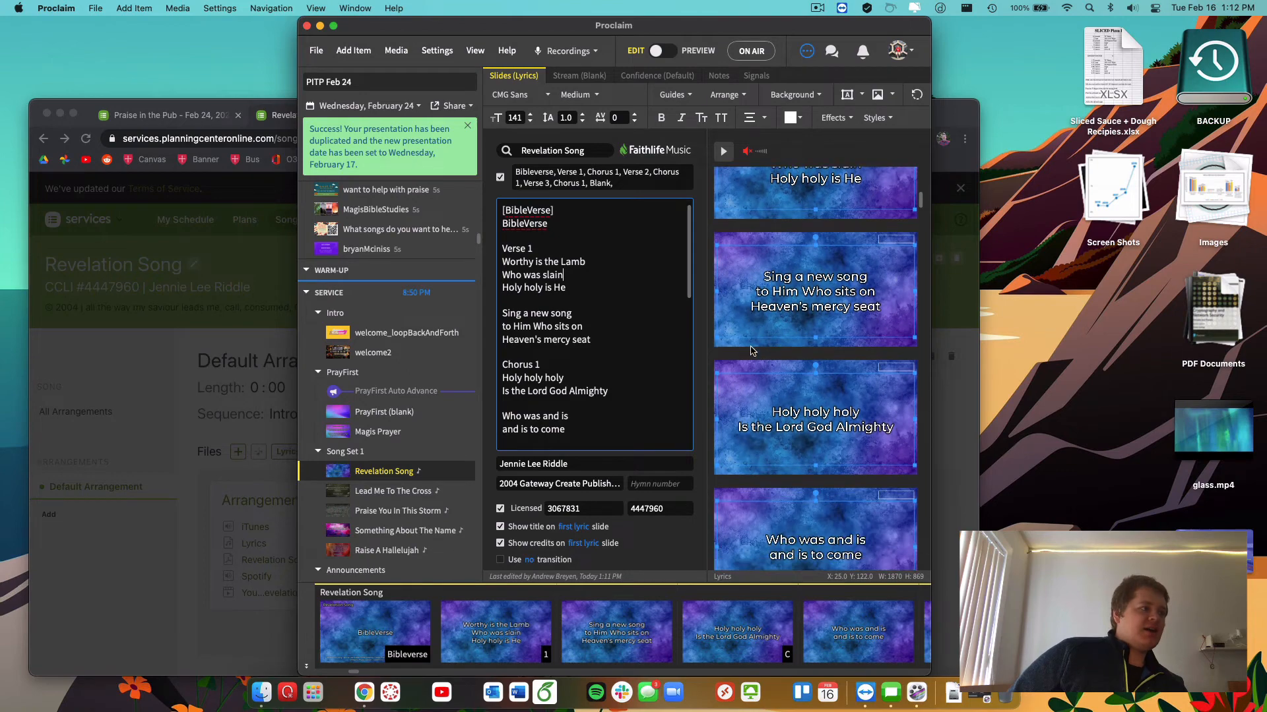
pyautogui.scroll(-10, 796, 332)
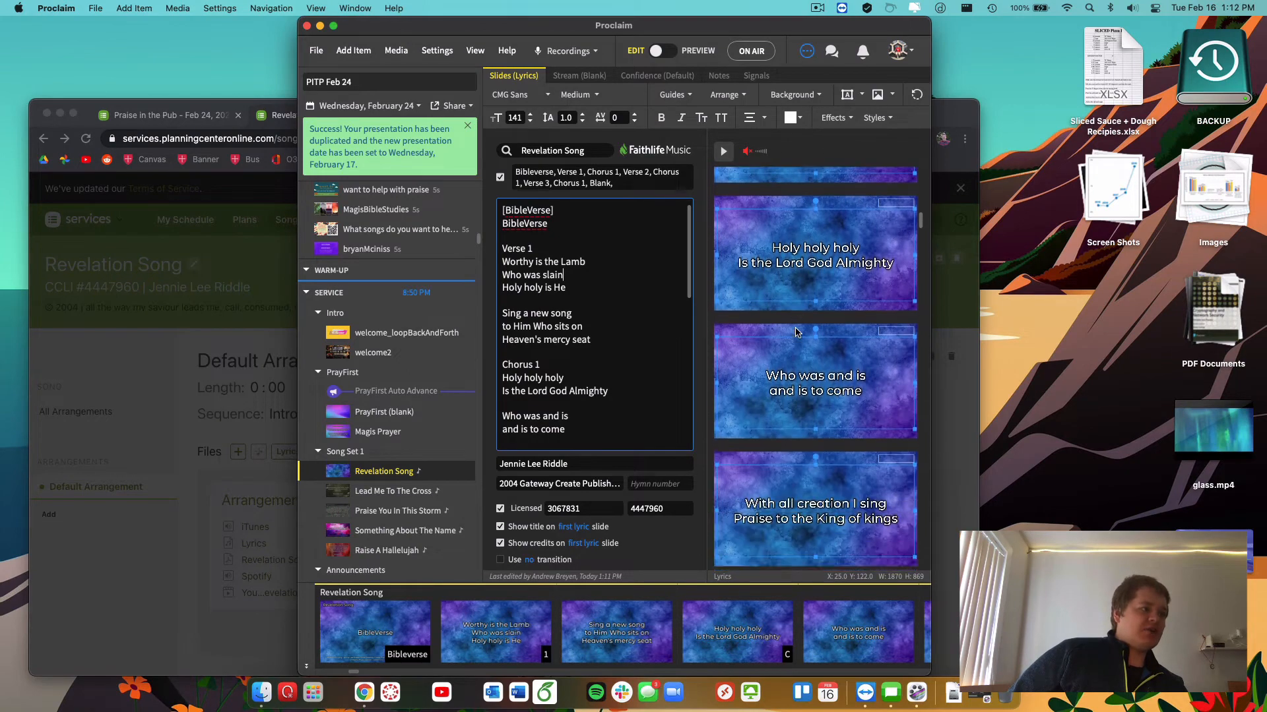
pyautogui.scroll(-15, 796, 333)
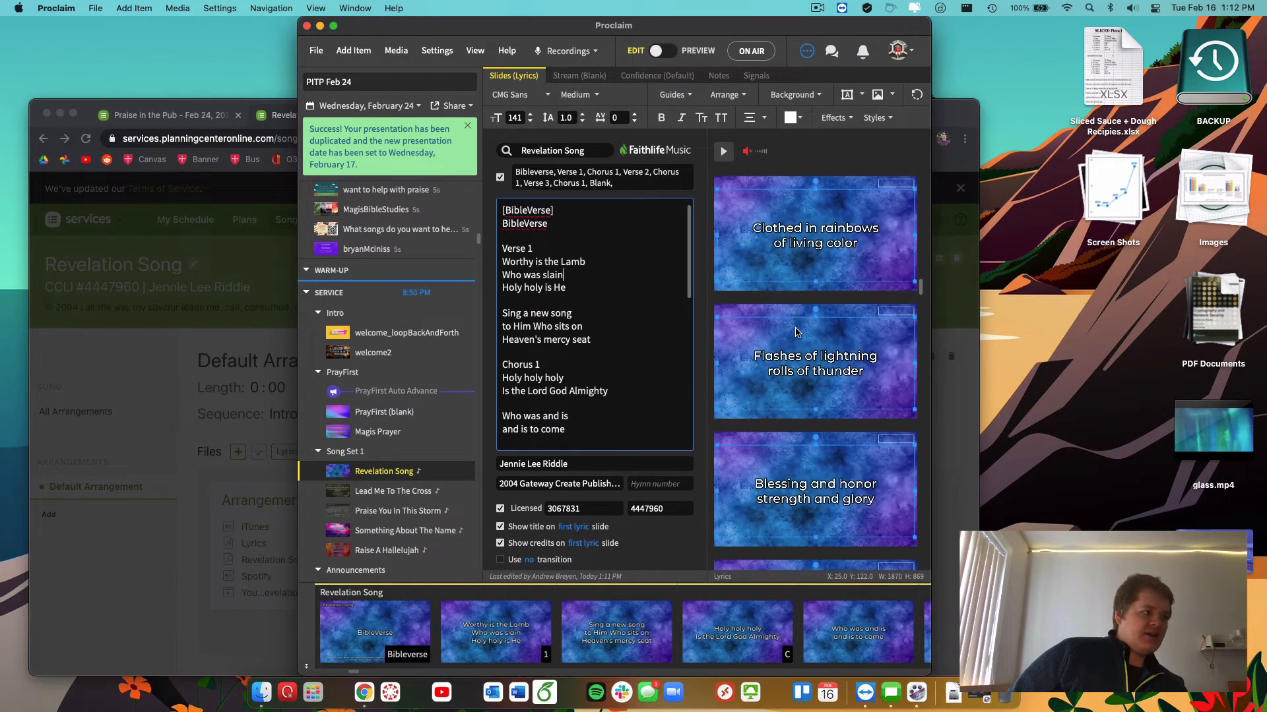
pyautogui.scroll(-15, 795, 333)
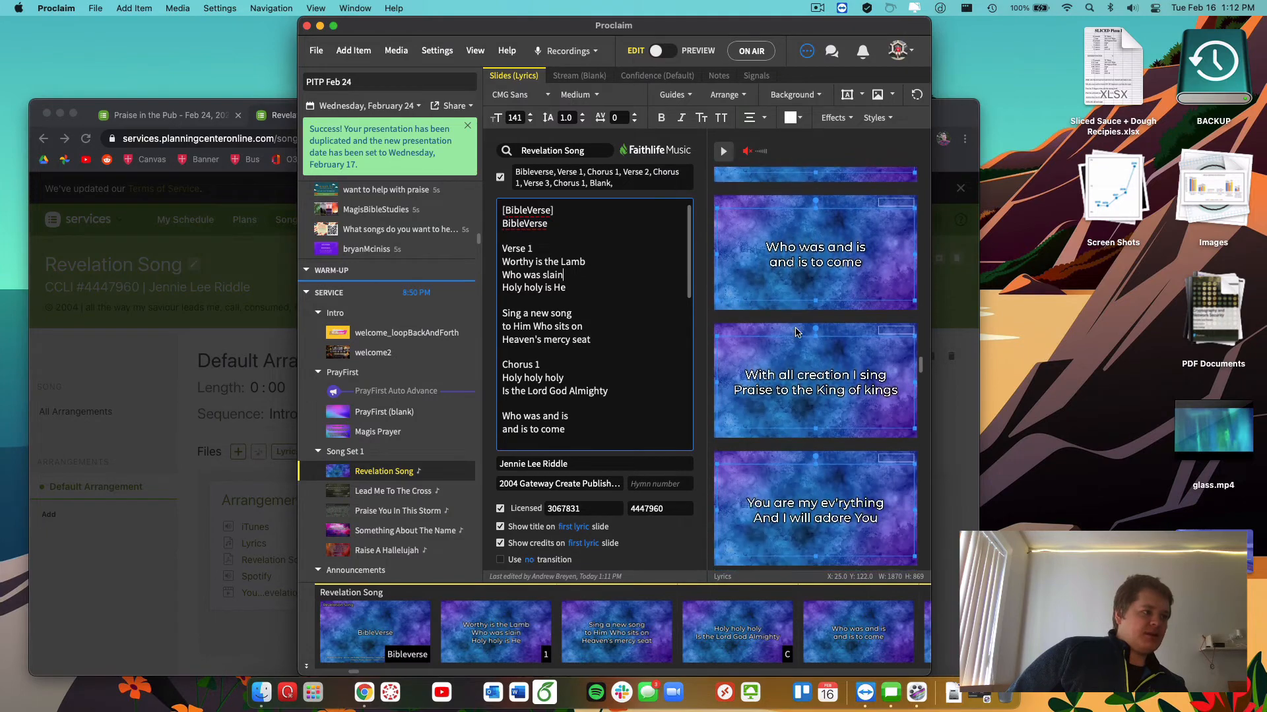
pyautogui.scroll(-15, 796, 333)
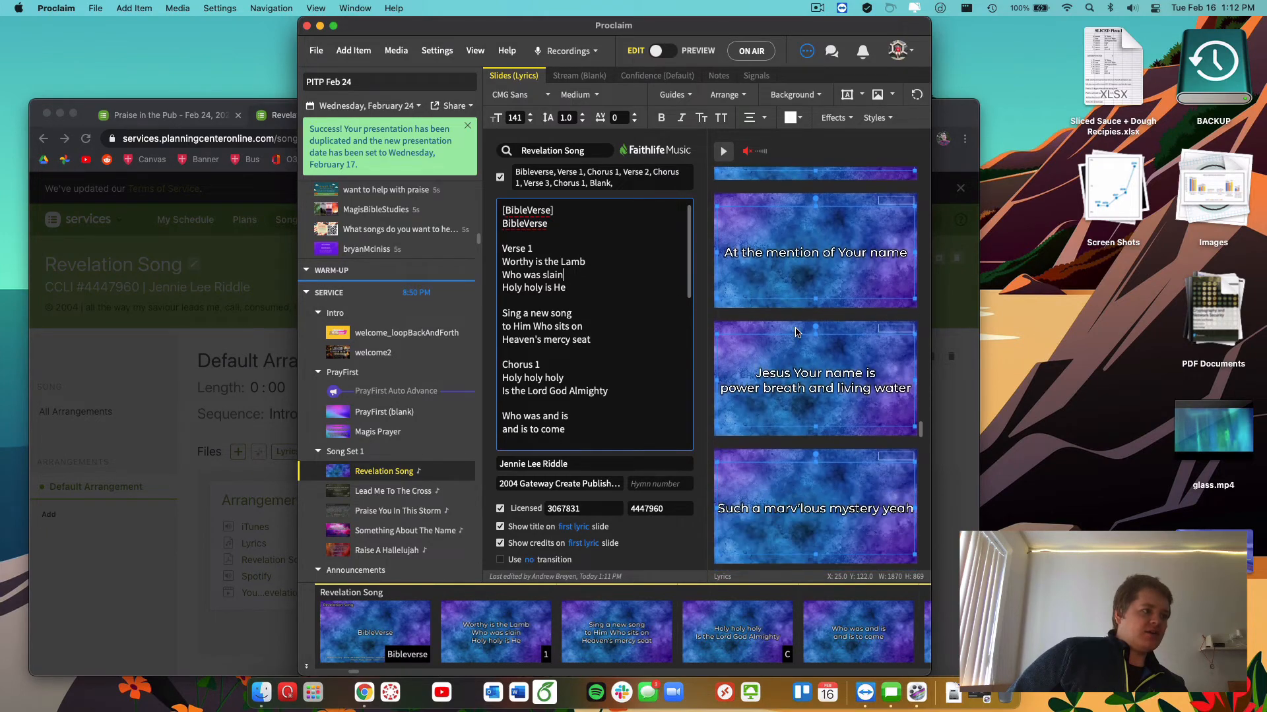
pyautogui.scroll(-10, 795, 333)
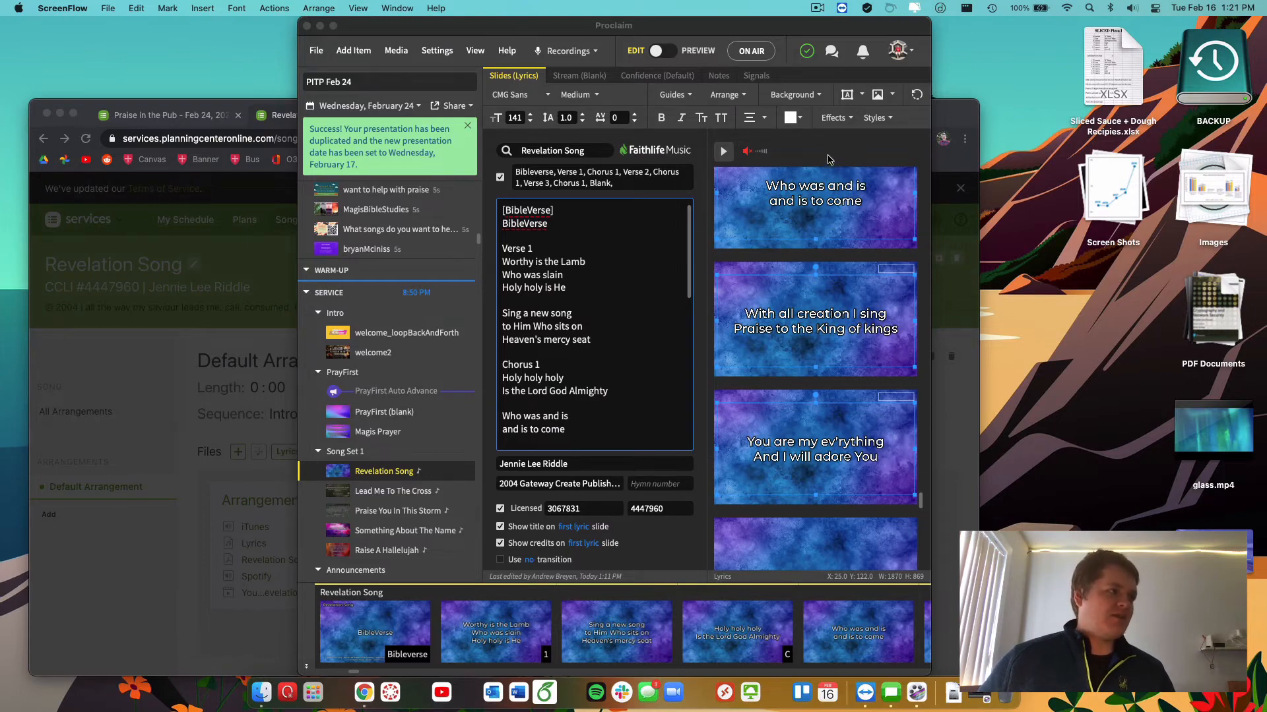
# Step: Open the media library to find a new background for the Revelation Song slides
pyautogui.scroll(1, 838, 249)
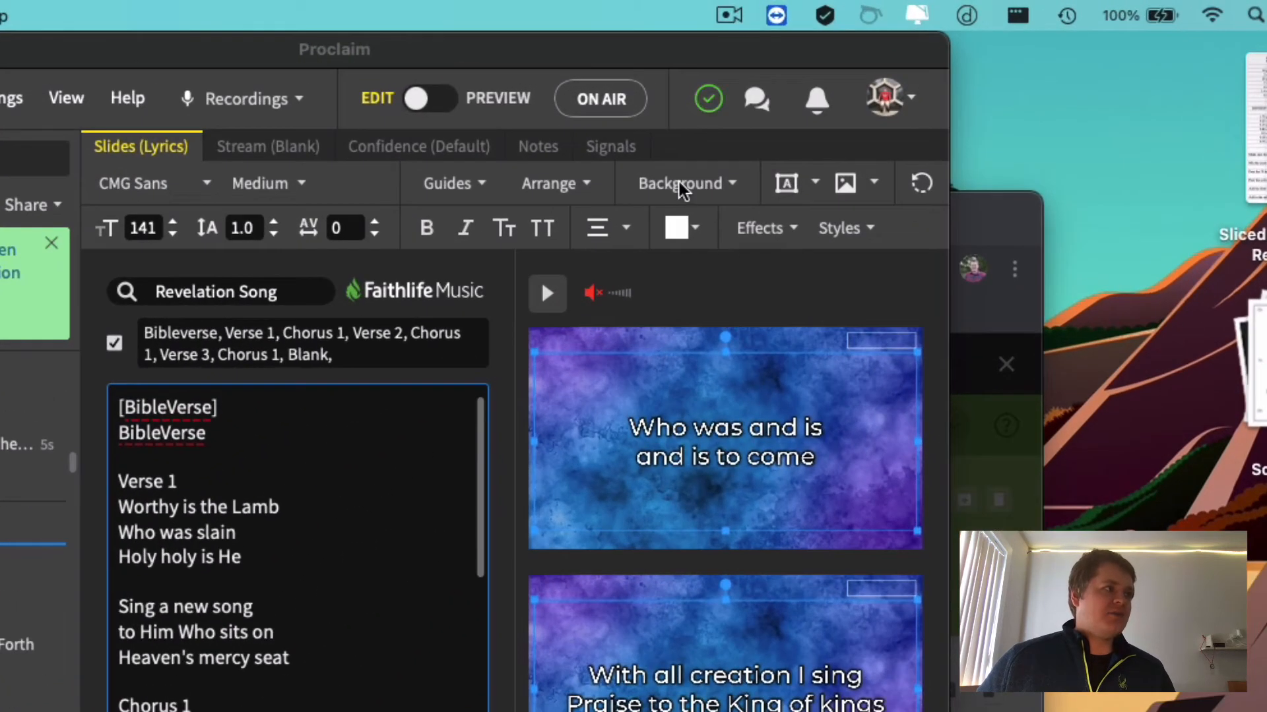
pyautogui.click(716, 198)
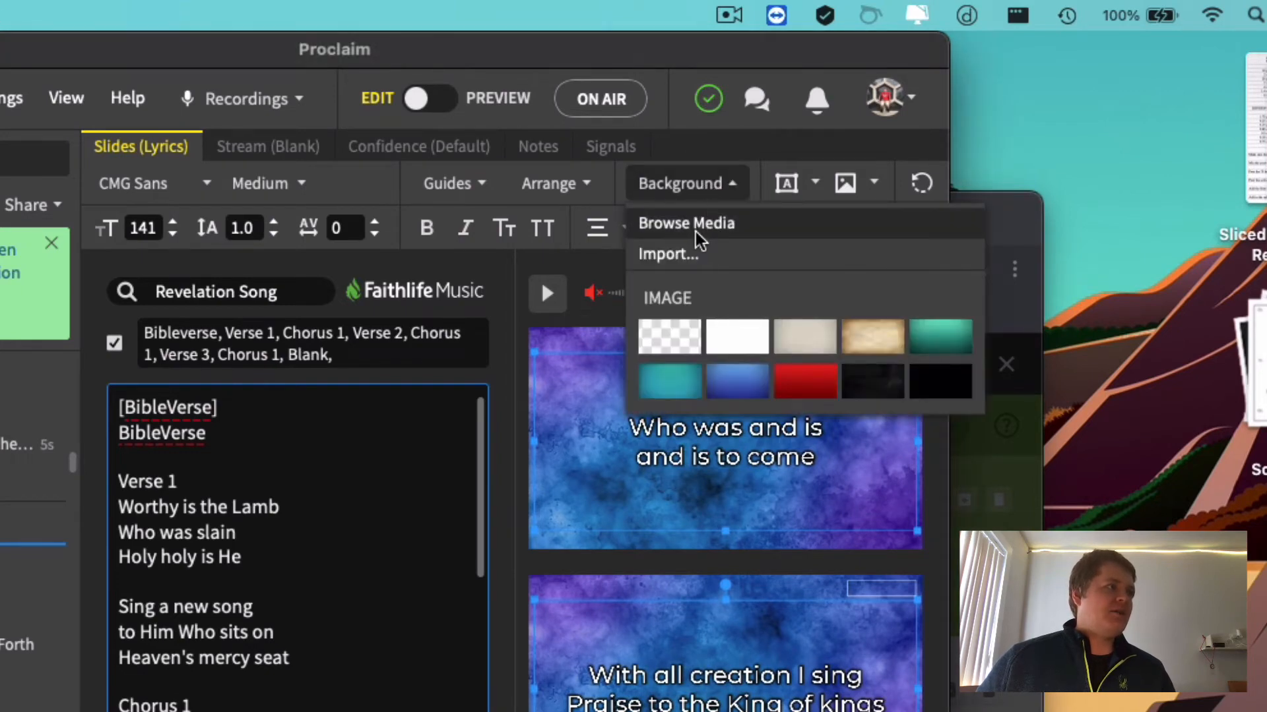
pyautogui.click(694, 225)
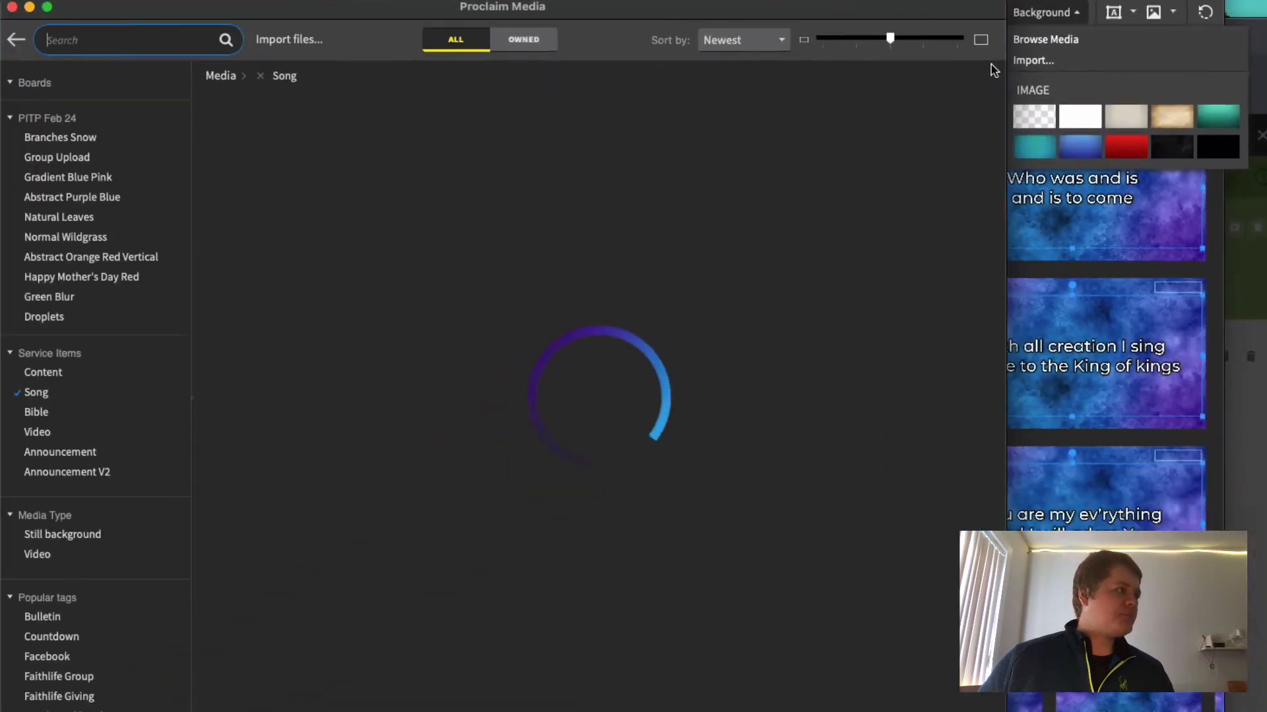
pyautogui.scroll(-3, 141, 312)
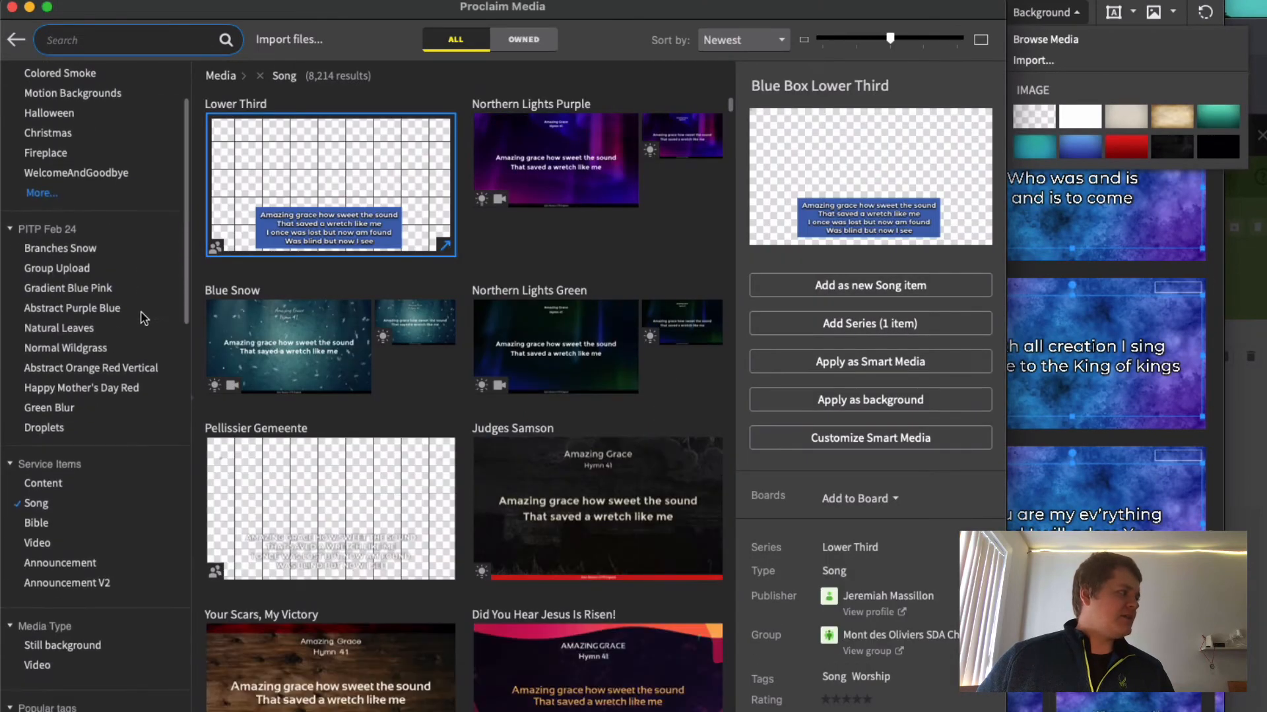
pyautogui.scroll(3, 141, 312)
pyautogui.scroll(-15, 143, 318)
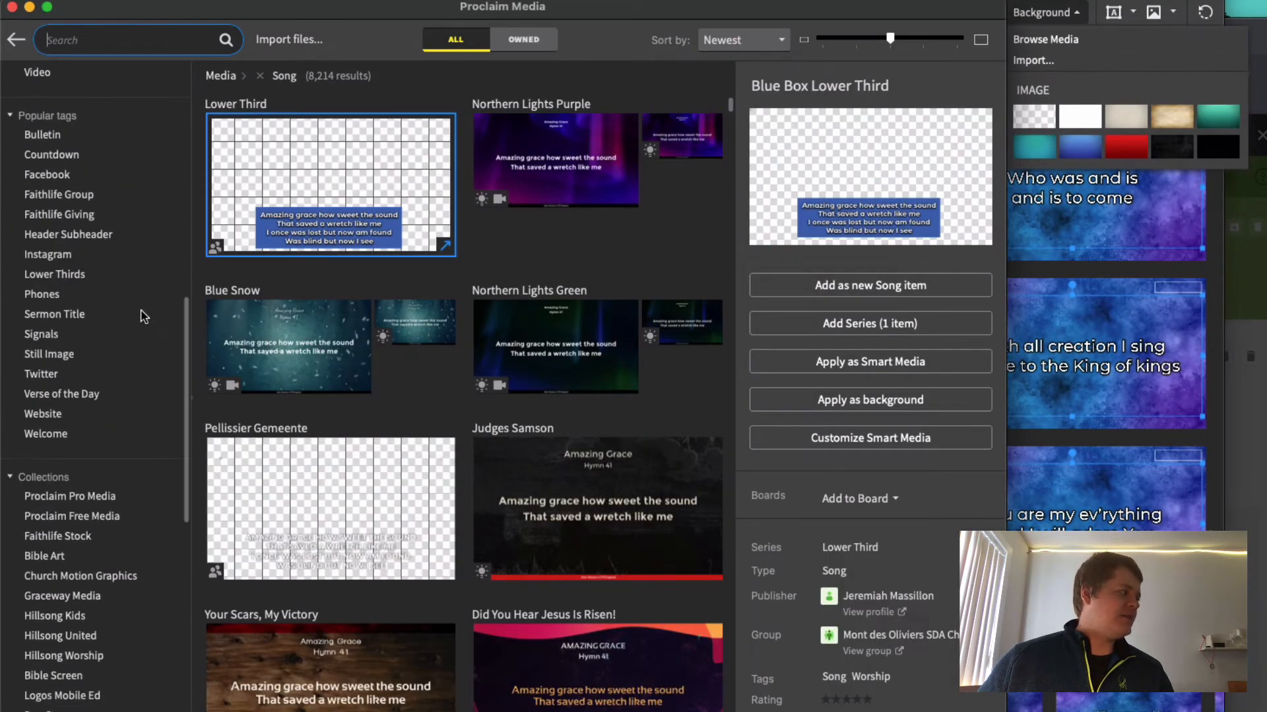
pyautogui.scroll(-3, 144, 318)
pyautogui.scroll(15, 146, 317)
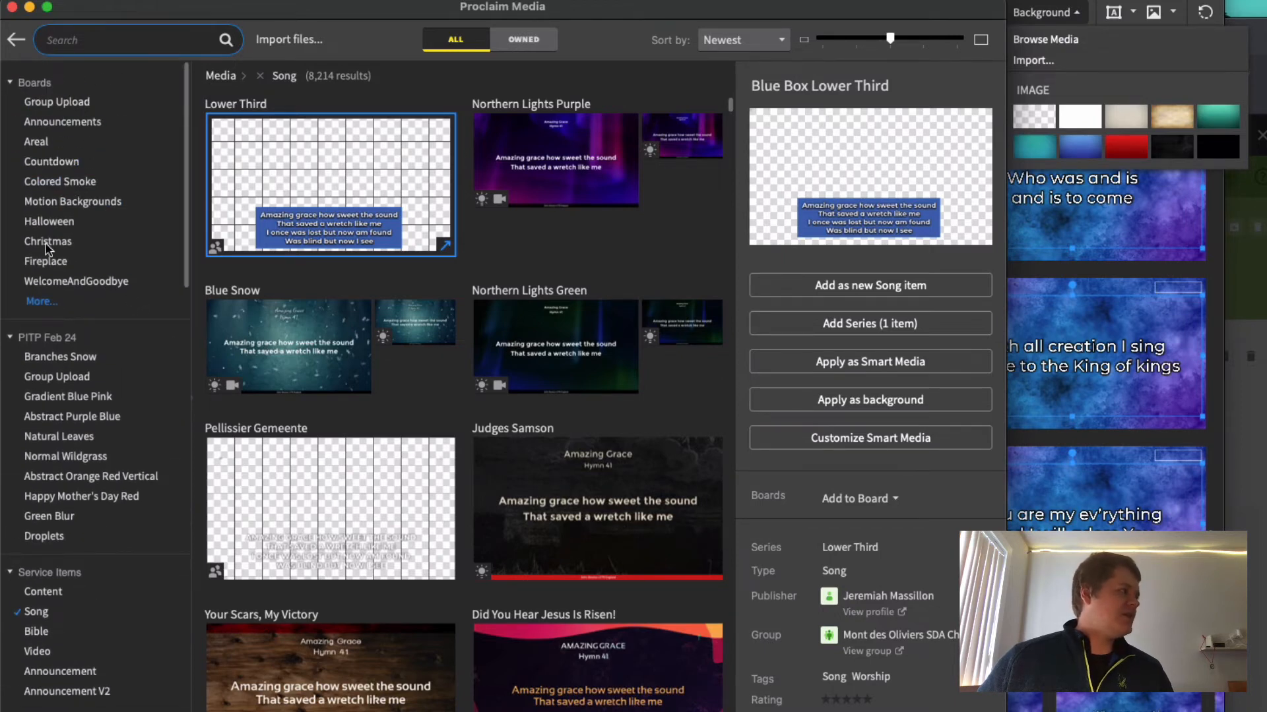
# Step: Show all media boards and look through the Water, Glitter Rush and Fireplace boards
pyautogui.click(57, 303)
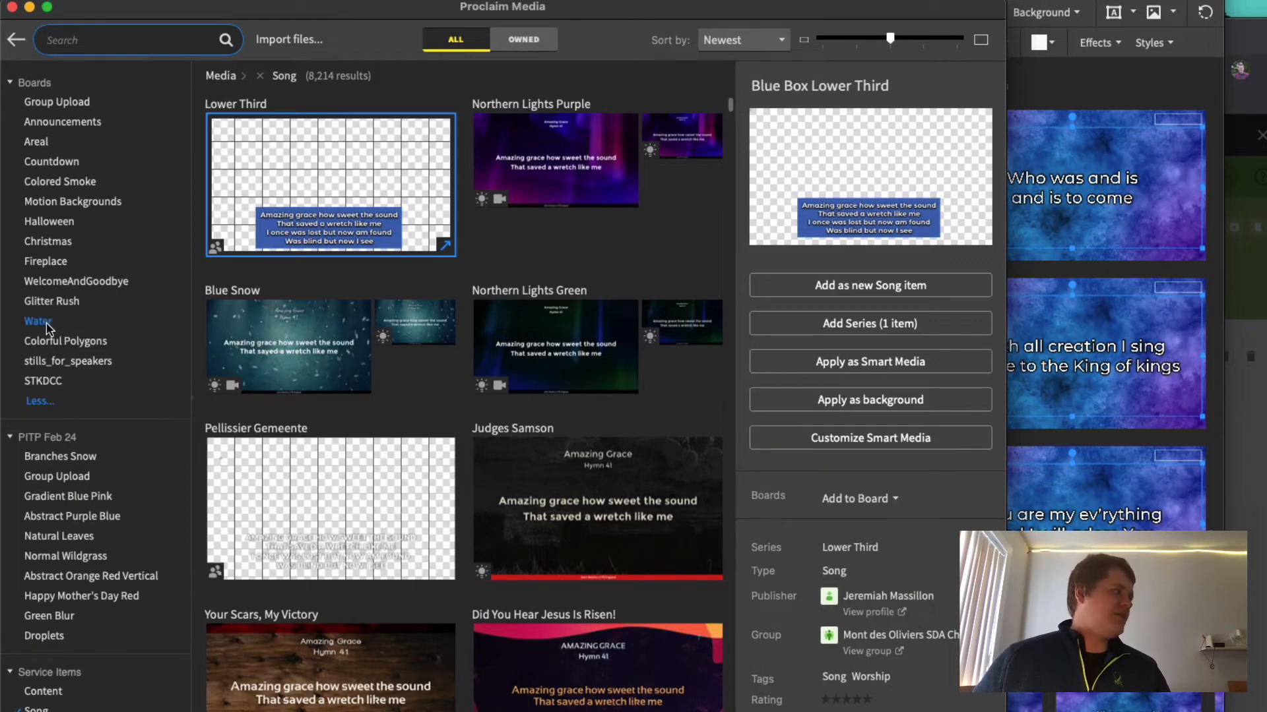
pyautogui.click(49, 323)
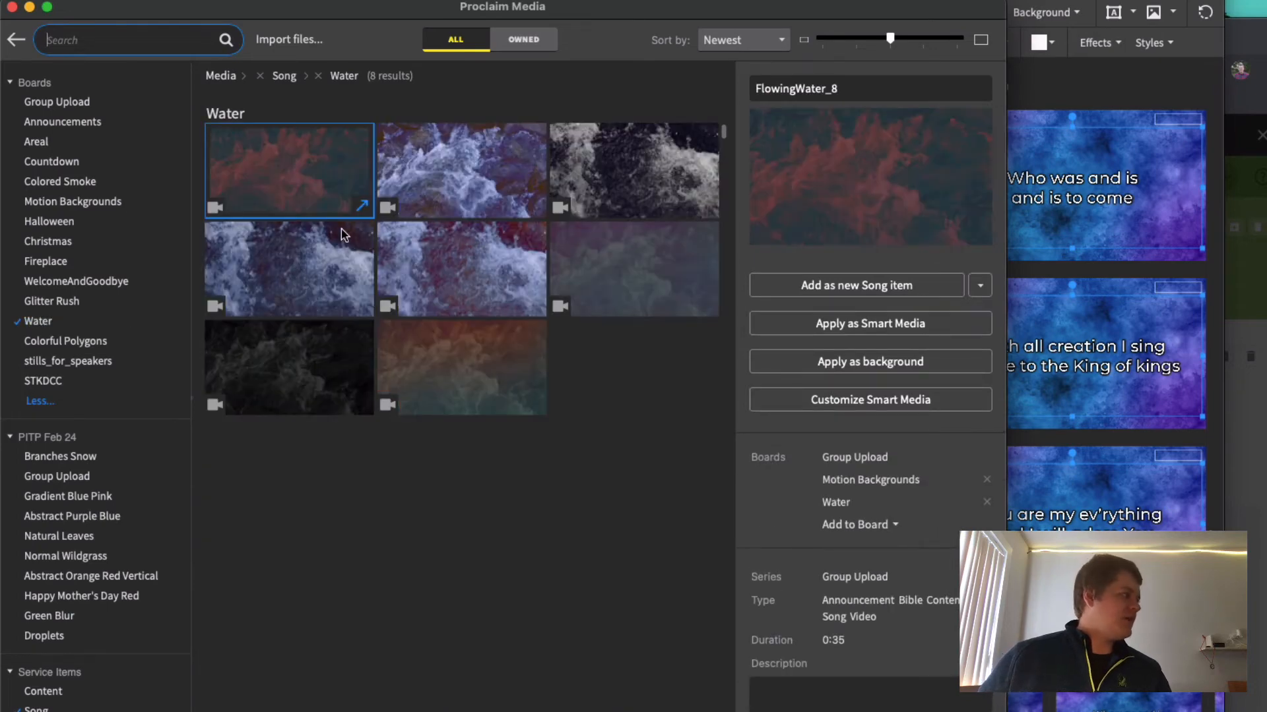
pyautogui.click(59, 301)
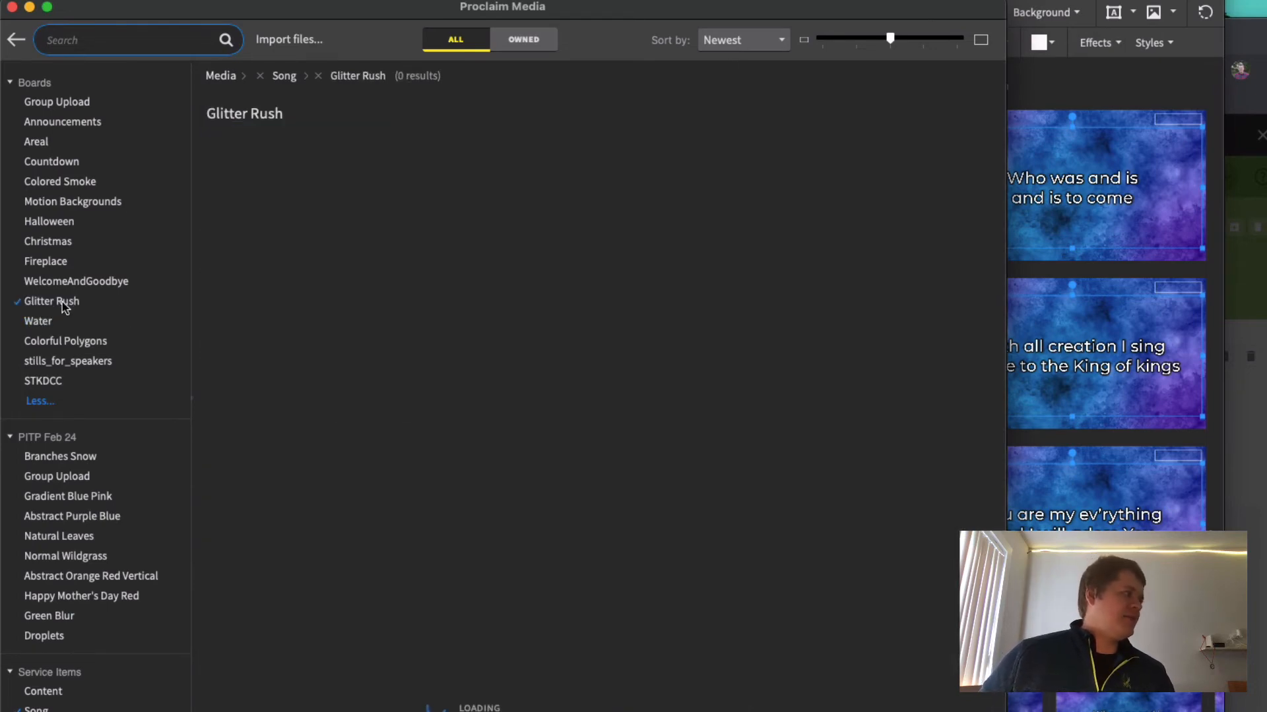
pyautogui.click(55, 263)
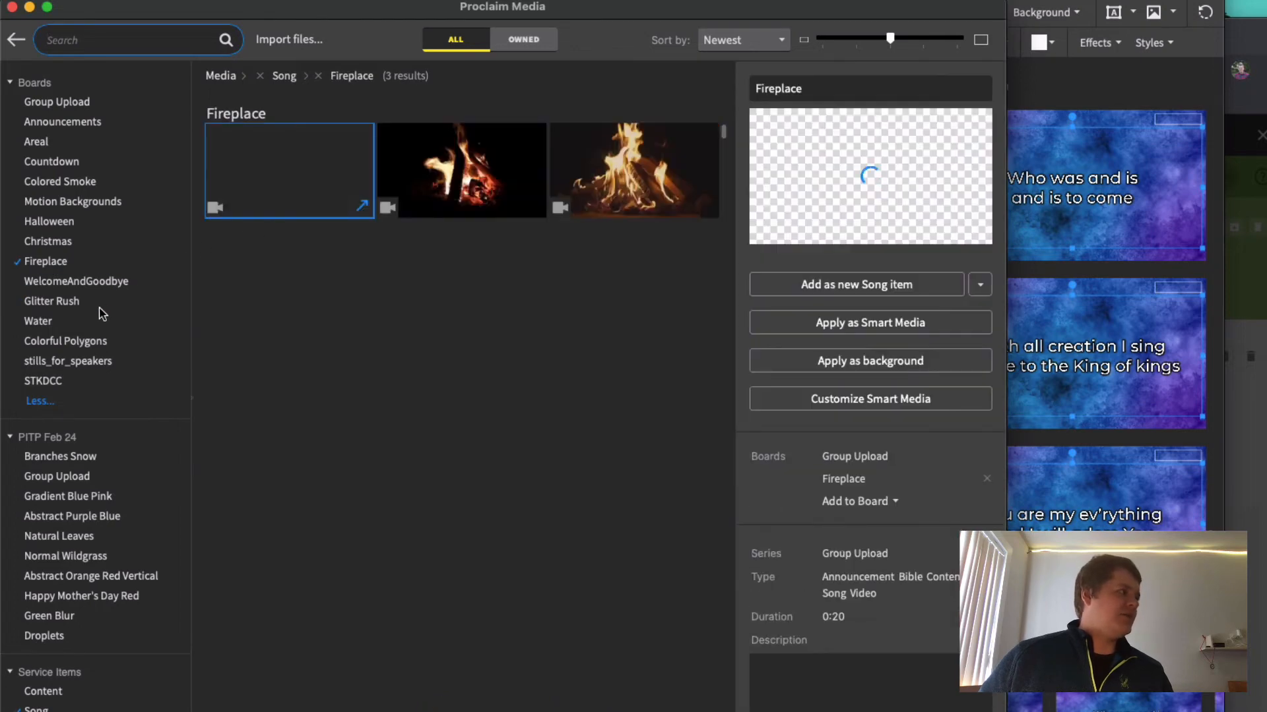
# Step: Apply GlitterRush2 from the Glitter Rush board as the background of Revelation Song
pyautogui.click(52, 302)
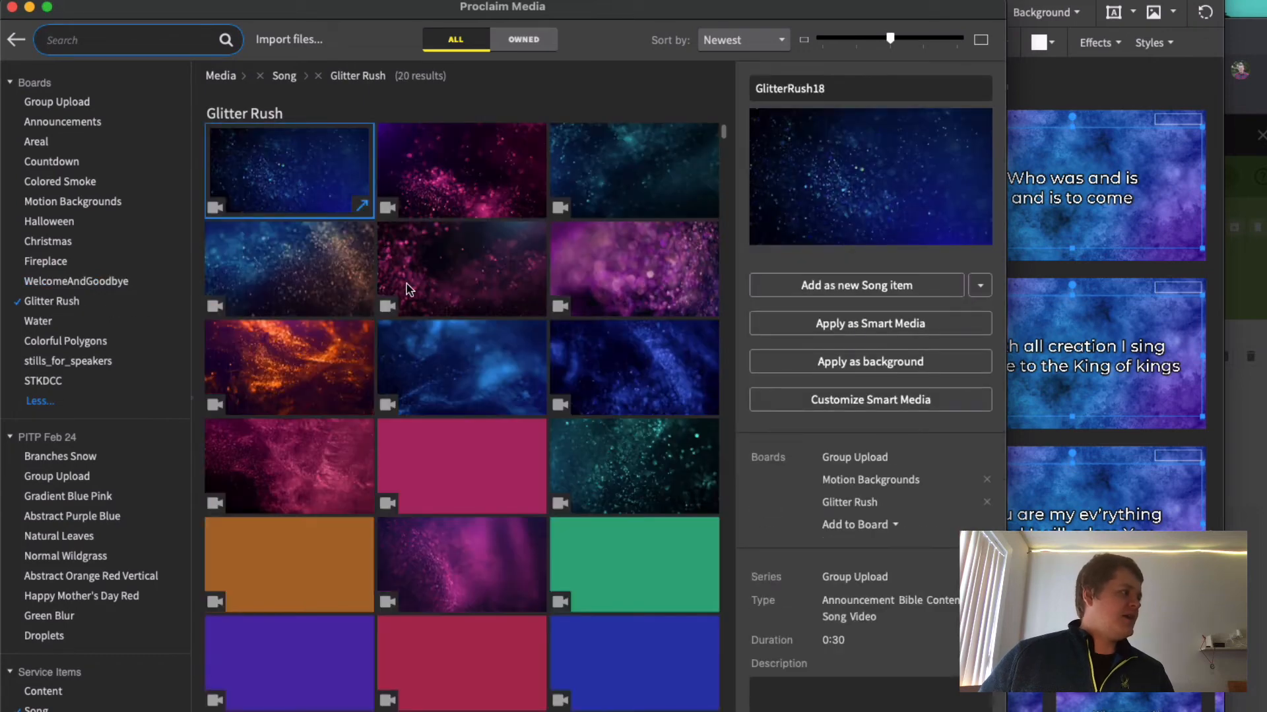
pyautogui.scroll(-5, 407, 284)
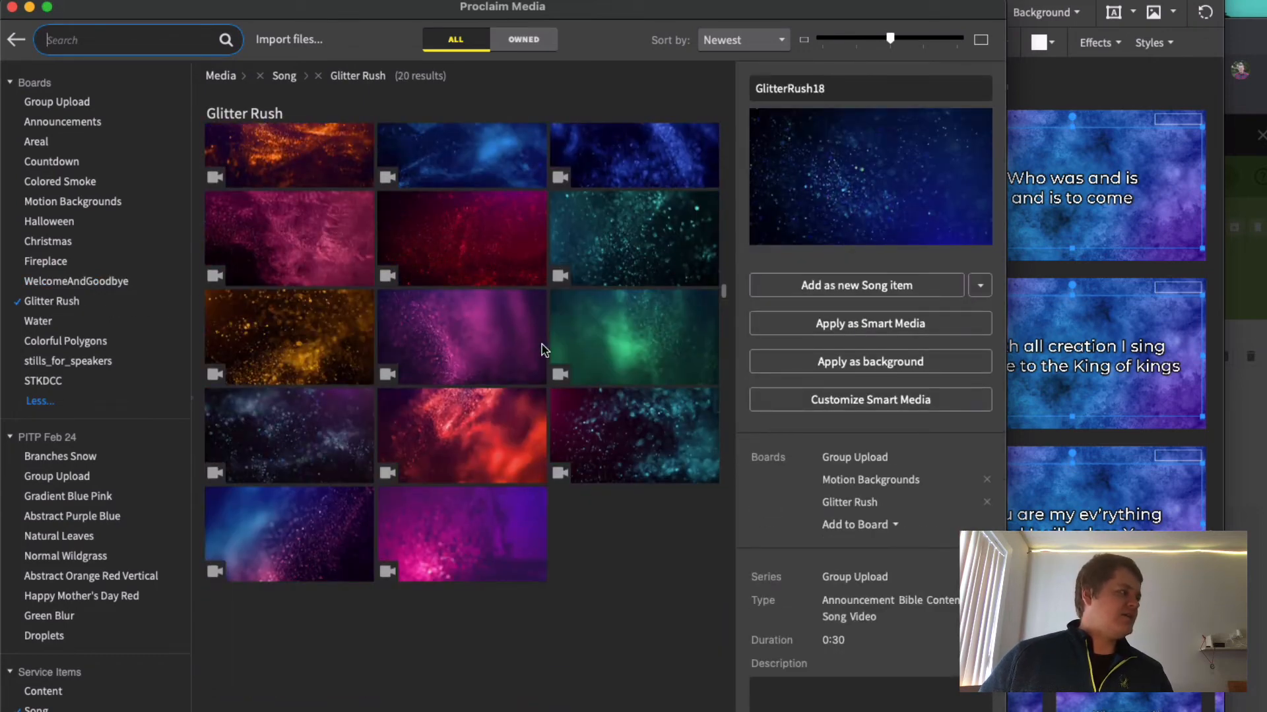
pyautogui.click(500, 422)
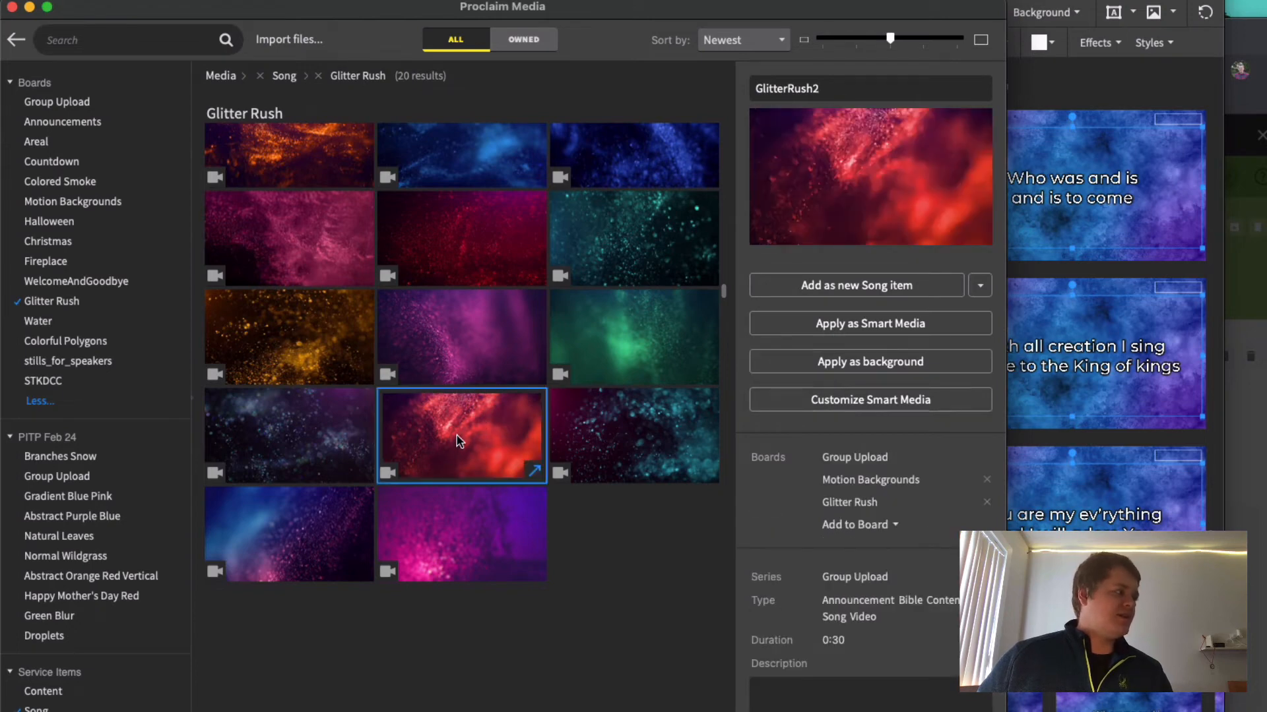
pyautogui.click(857, 363)
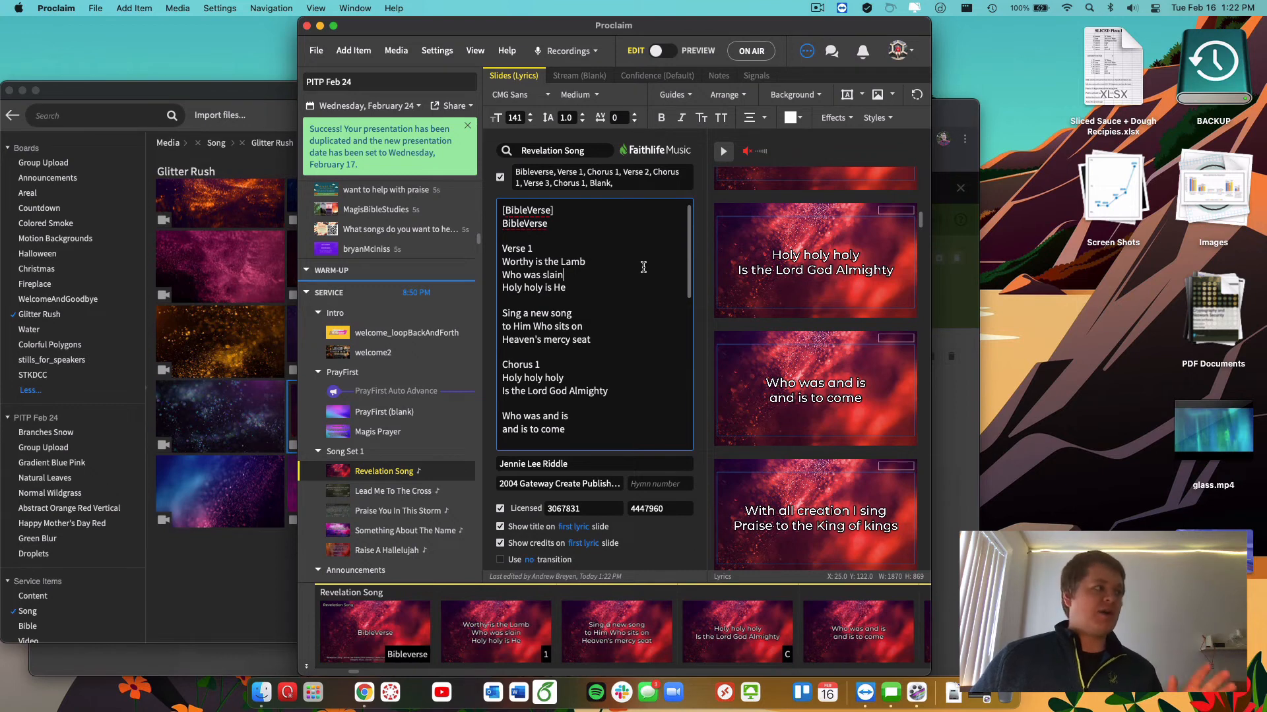
pyautogui.moveTo(580, 226); pyautogui.dragTo(470, 212)
pyautogui.moveTo(569, 226); pyautogui.dragTo(486, 211)
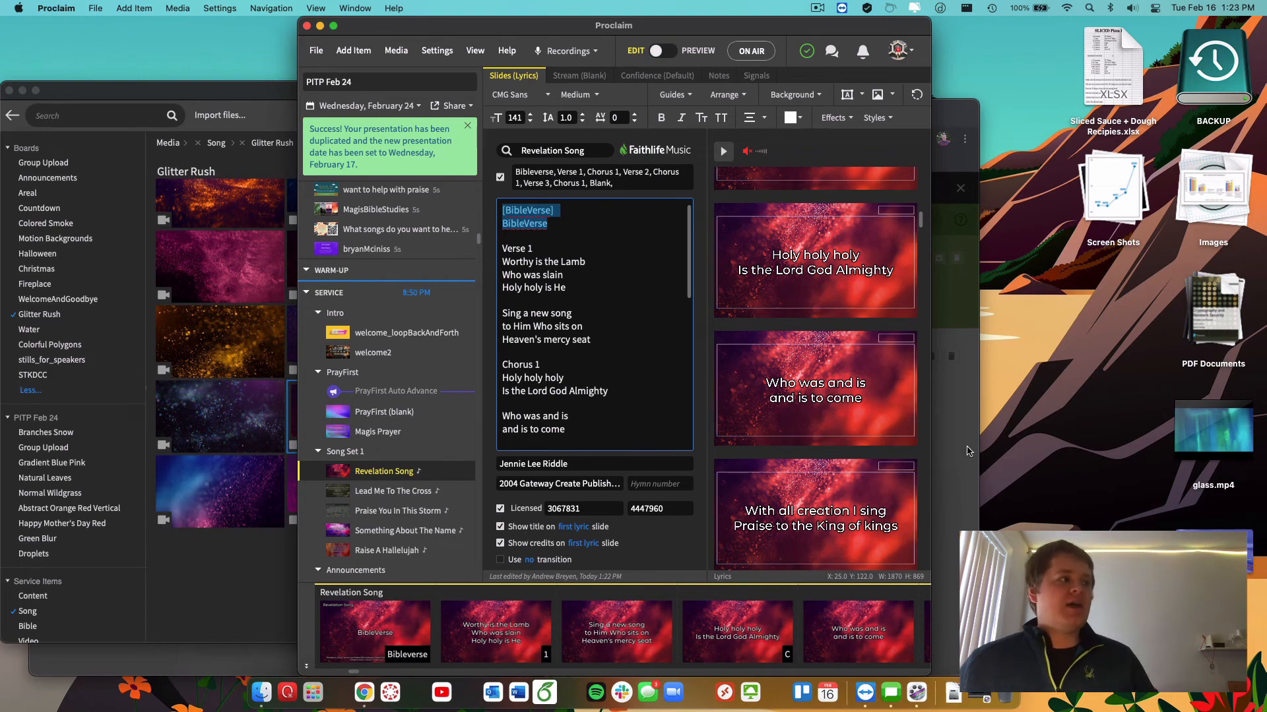
# Step: Switch to Chrome, return to the Praise in the Pub plan, and open the Way Maker arrangement
pyautogui.click(968, 451)
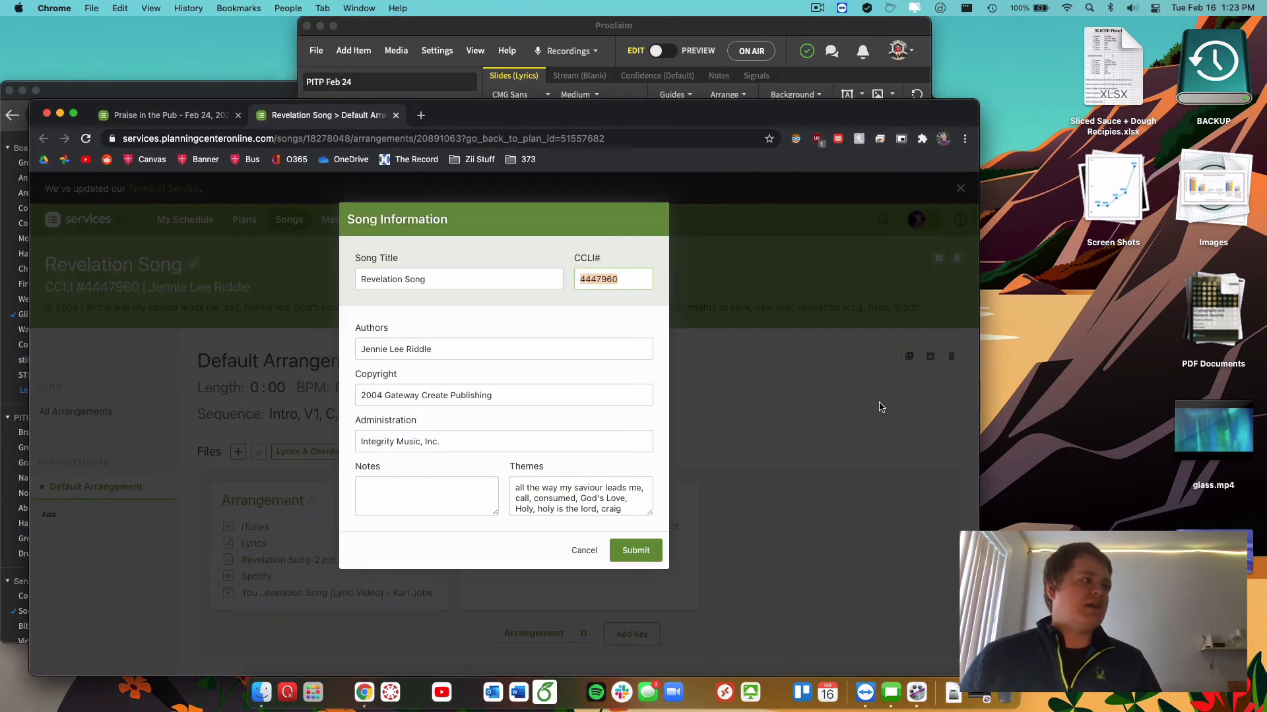
pyautogui.click(185, 116)
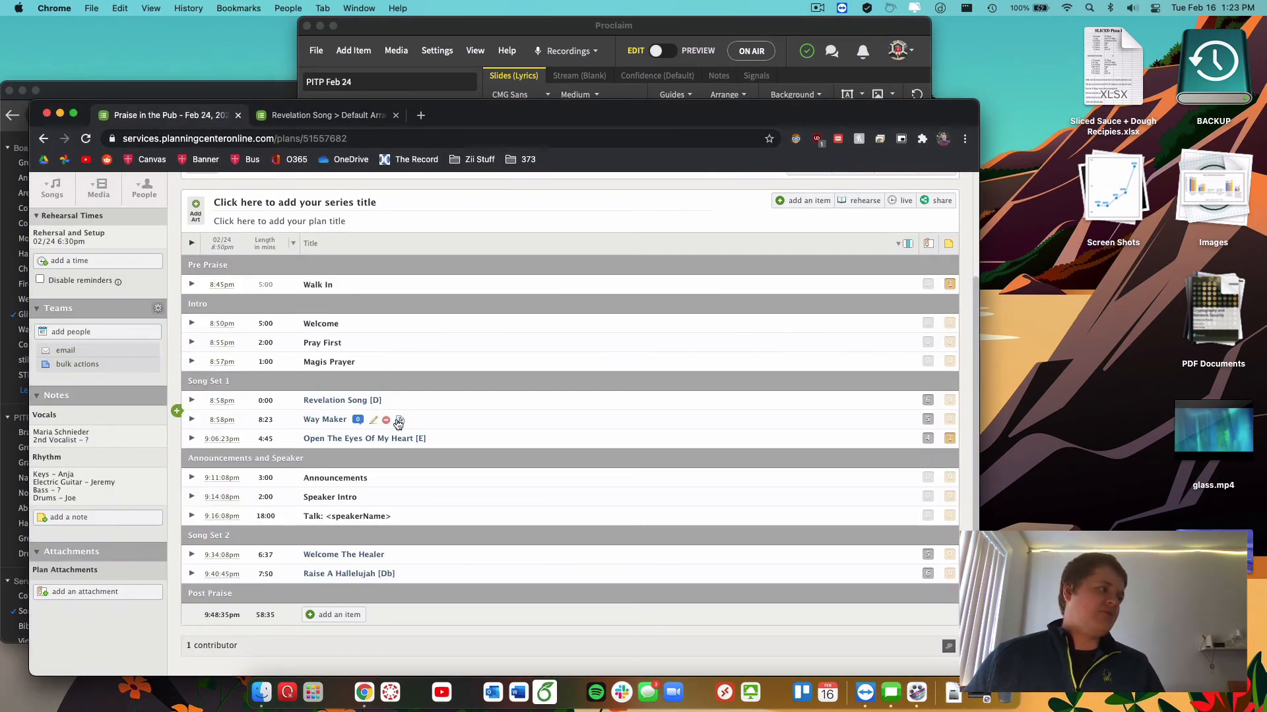
pyautogui.click(400, 421)
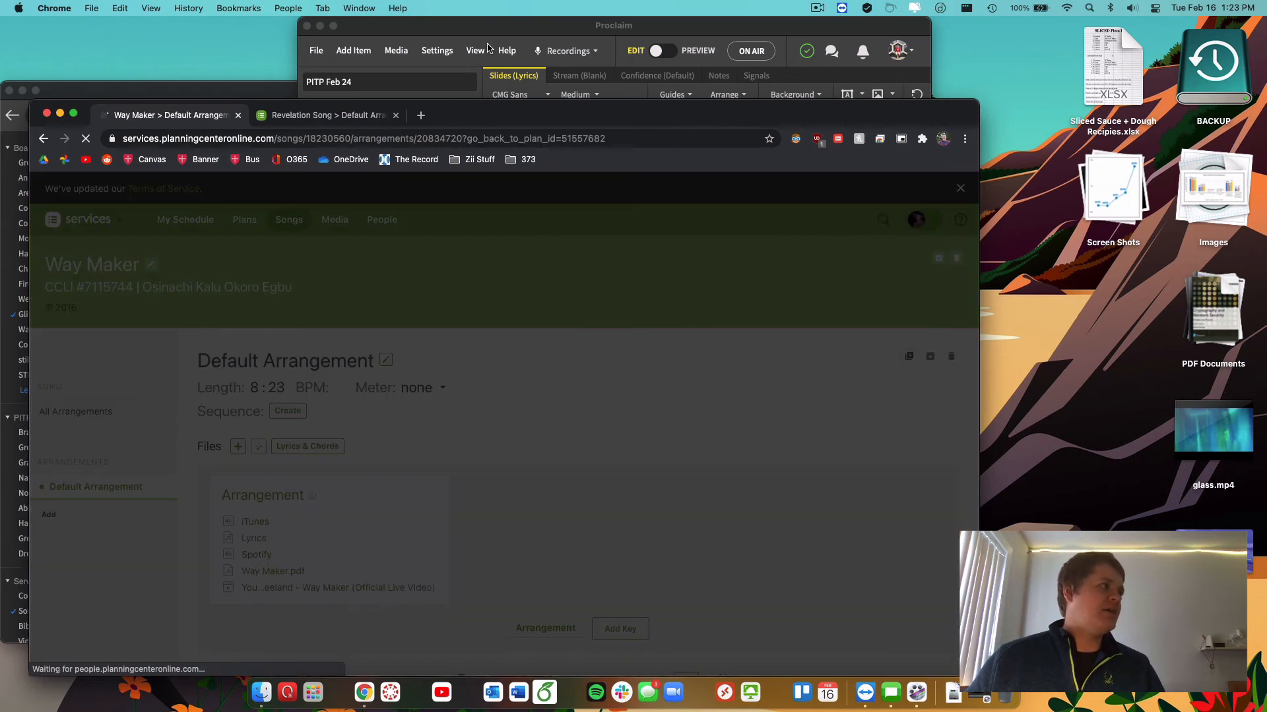
# Step: Switch back to Proclaim, view the Lead Me To The Cross slides, and return to Revelation Song
pyautogui.click(491, 49)
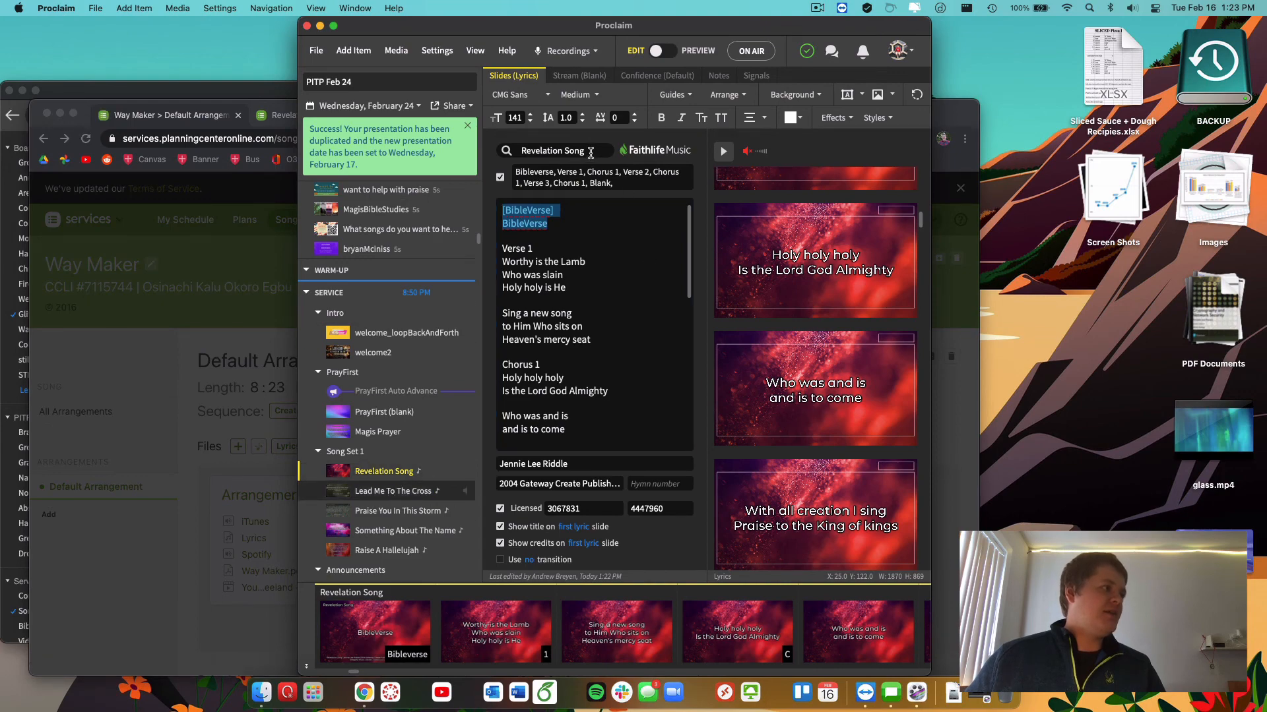
pyautogui.press('Down')
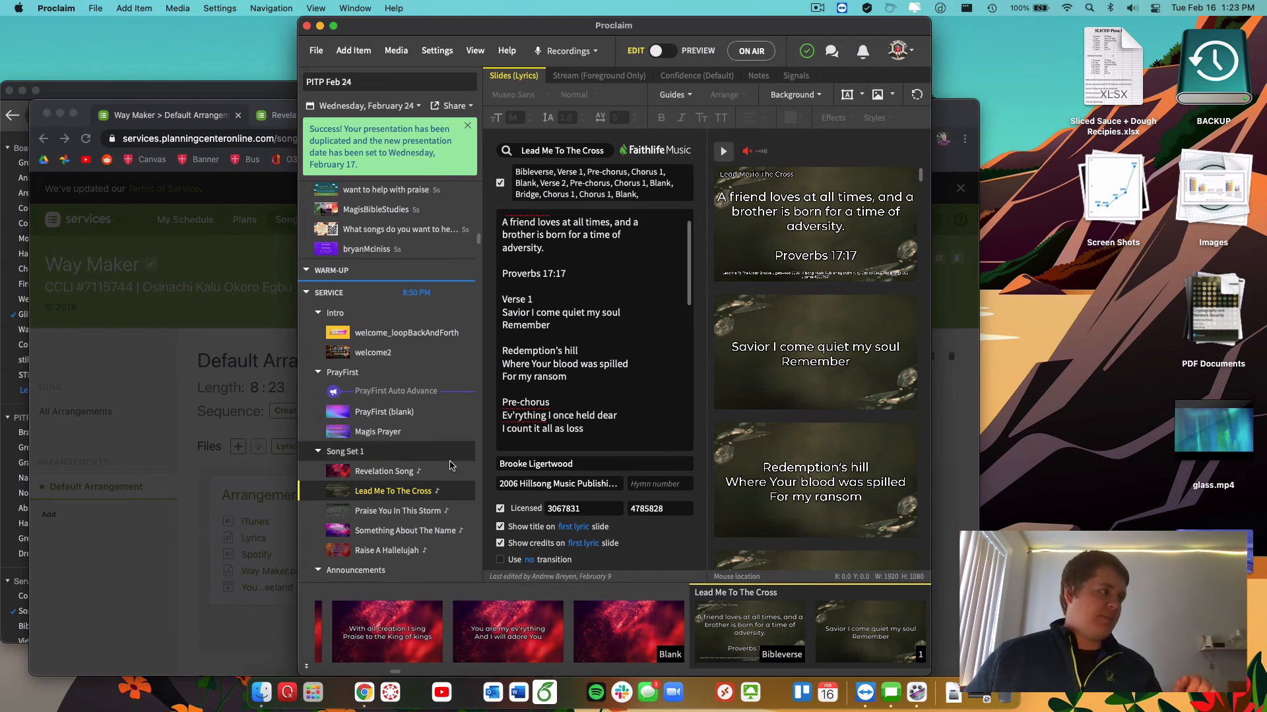
pyautogui.click(449, 474)
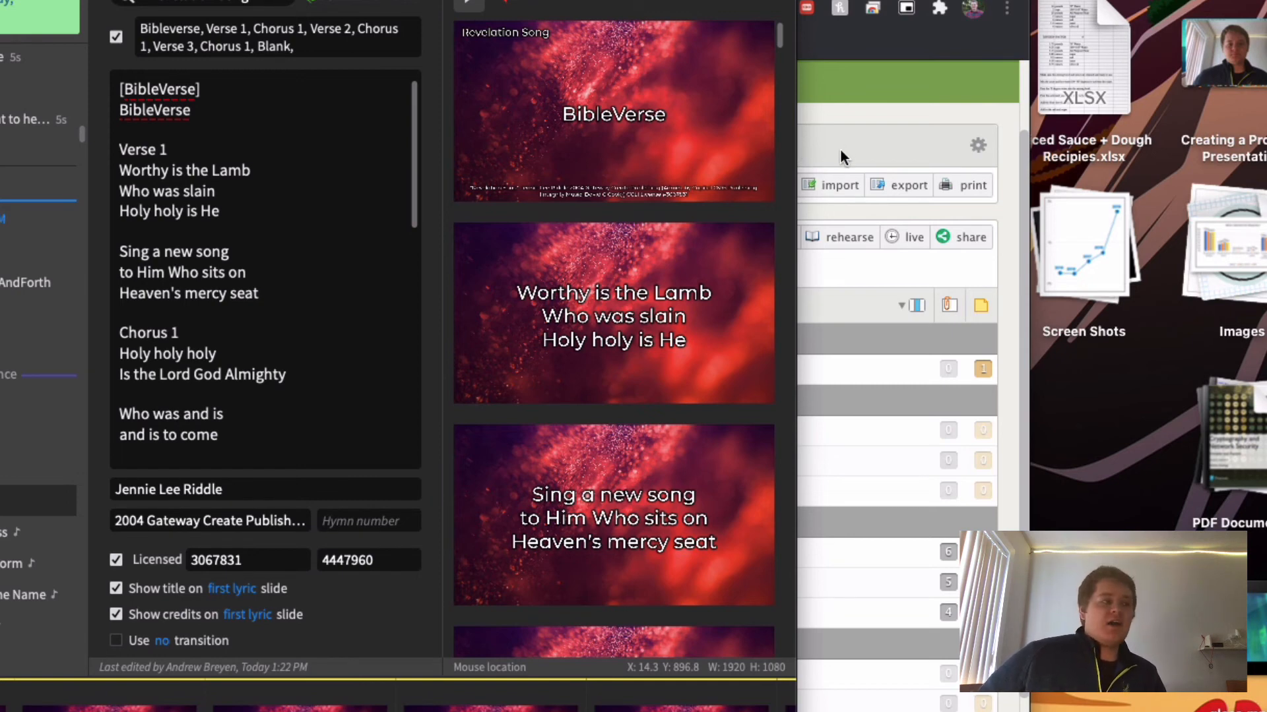
# Step: Switch to Chrome, open the Praise in the Pub plan's rehearsal player, and look over its song list
pyautogui.click(824, 122)
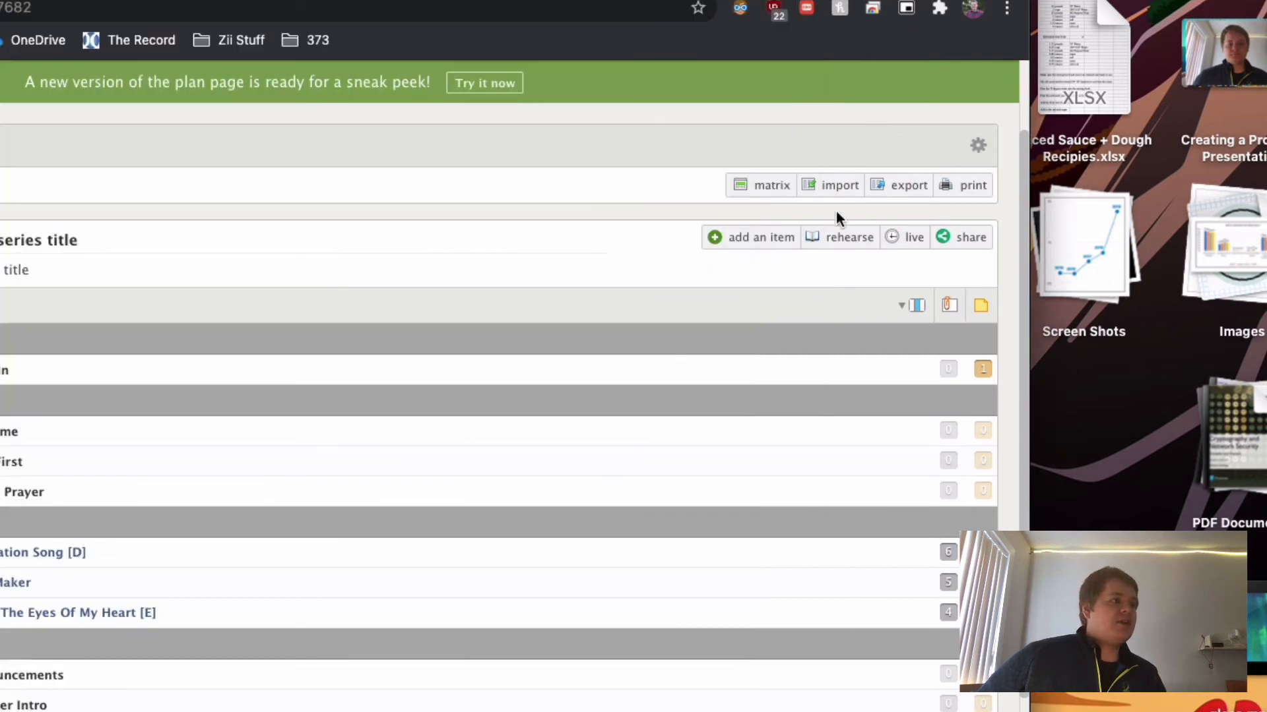
pyautogui.click(844, 238)
pyautogui.click(750, 266)
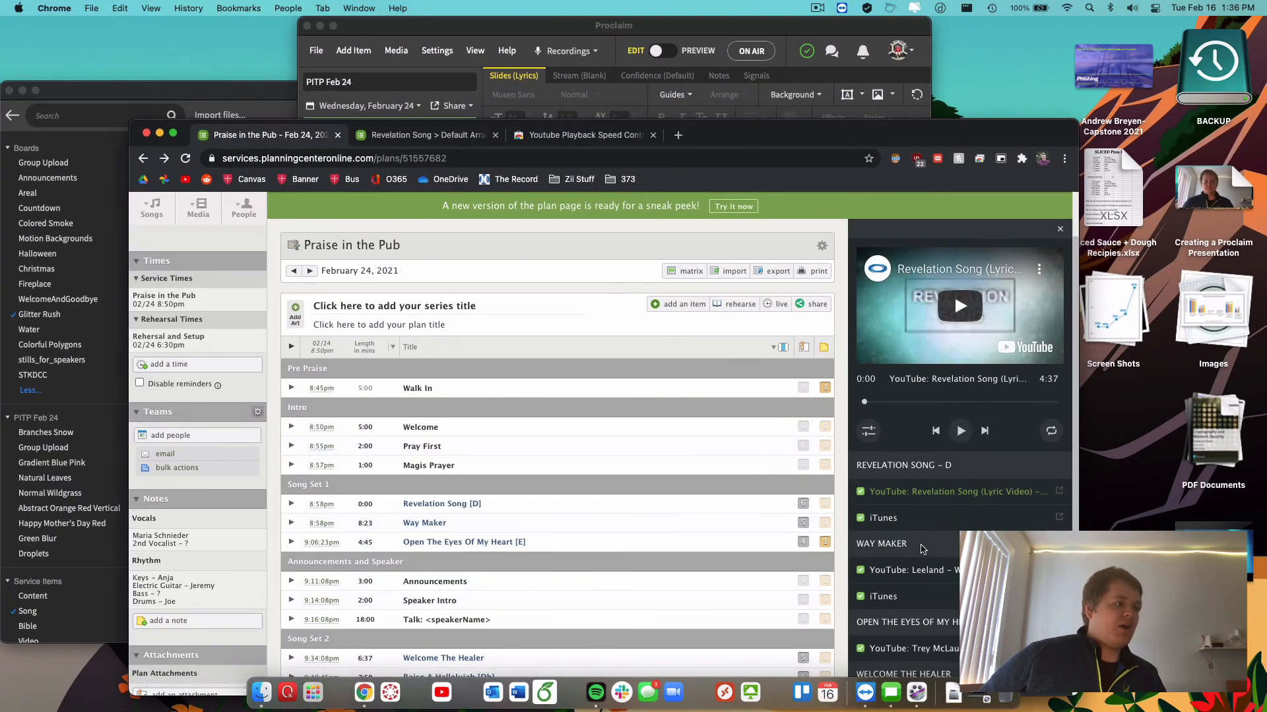
pyautogui.scroll(-3, 923, 549)
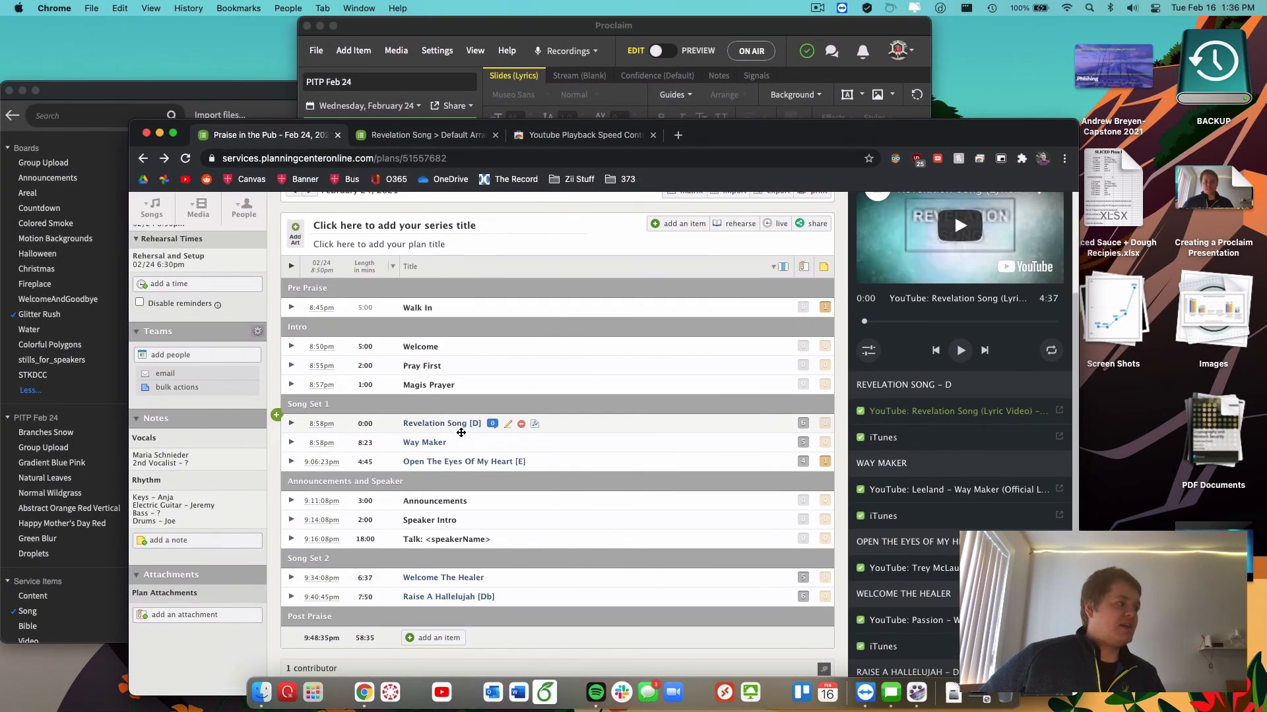
pyautogui.scroll(2, 954, 395)
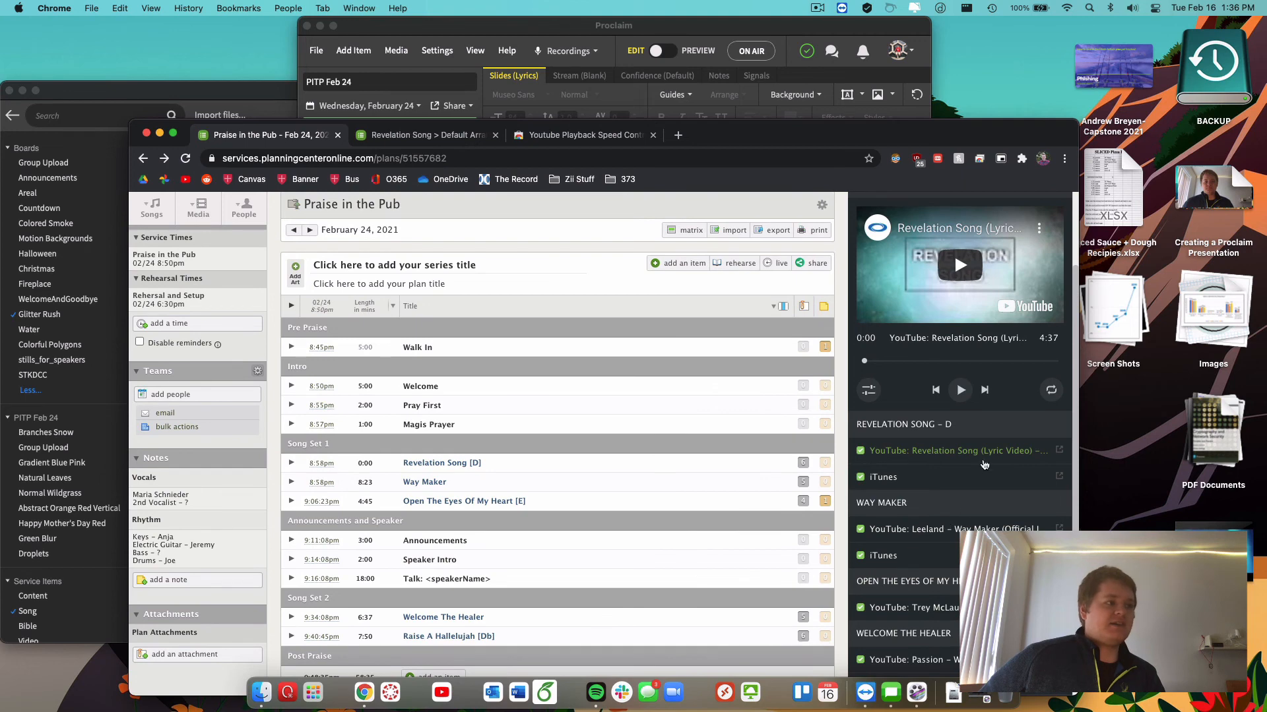
pyautogui.scroll(2, 984, 465)
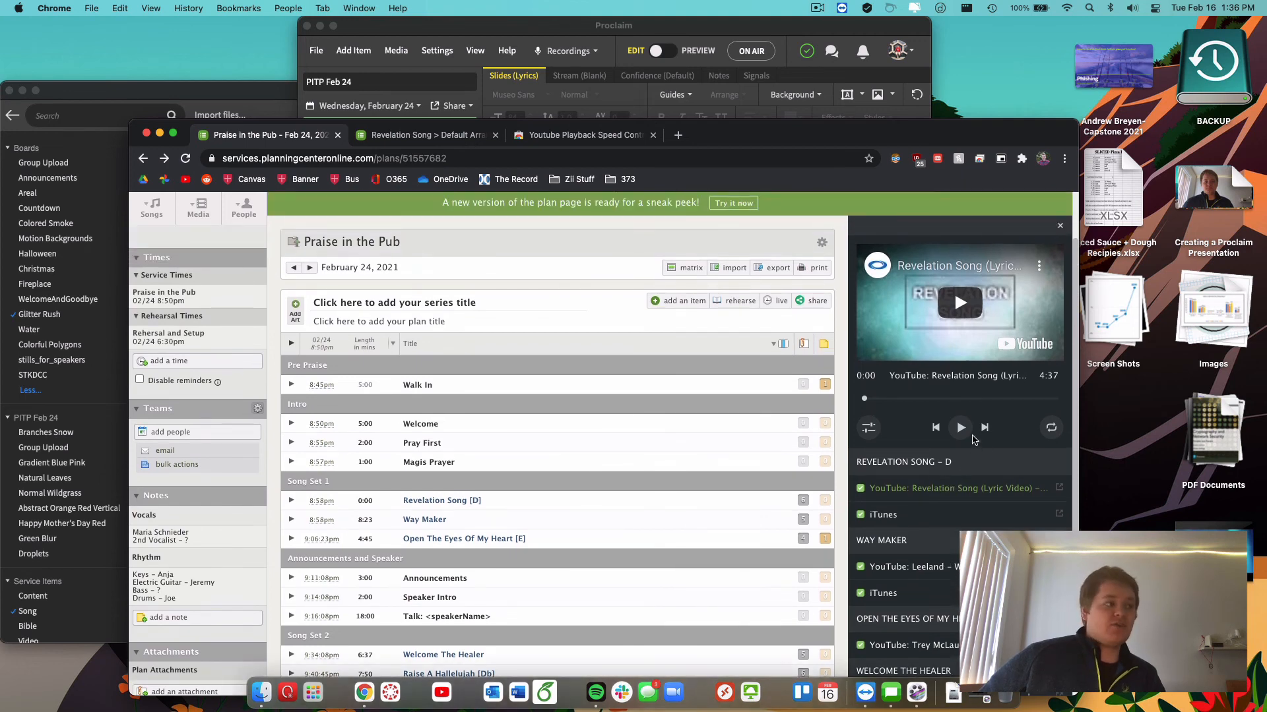
# Step: Check the rehearsal player's volume settings and the Youtube Playback Speed Control extension page, and return to the plan
pyautogui.click(869, 429)
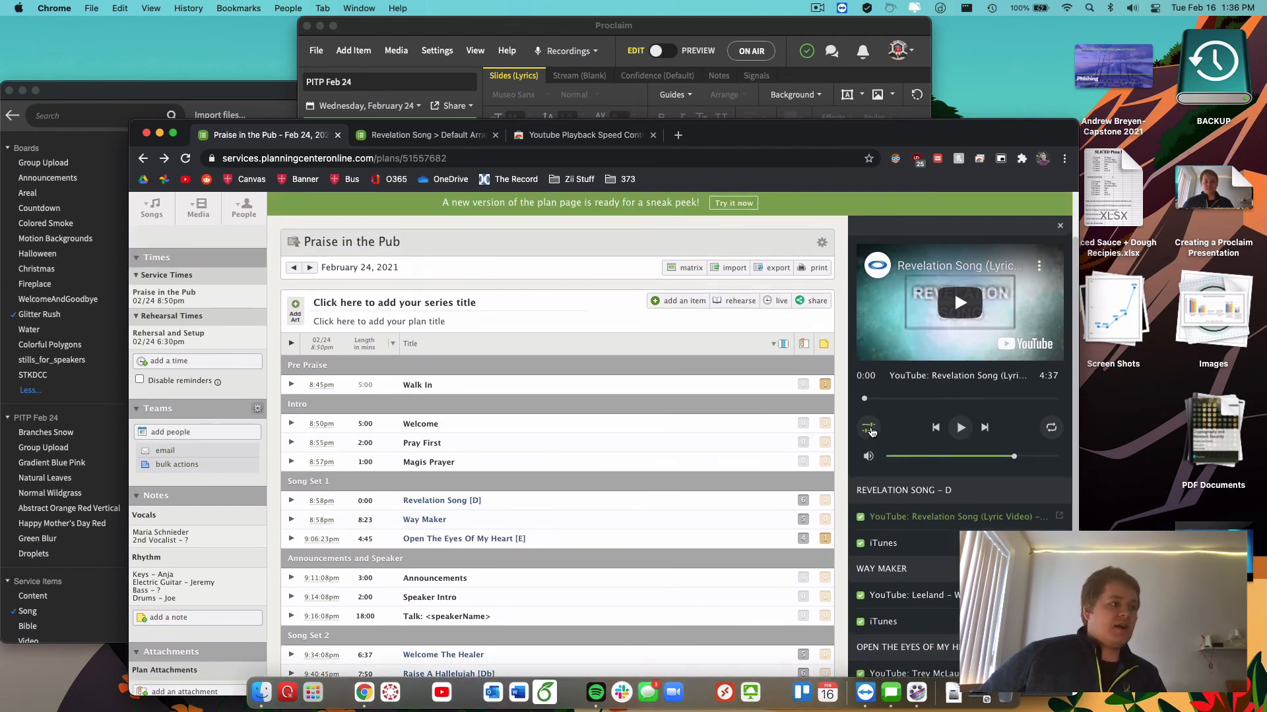
pyautogui.click(870, 430)
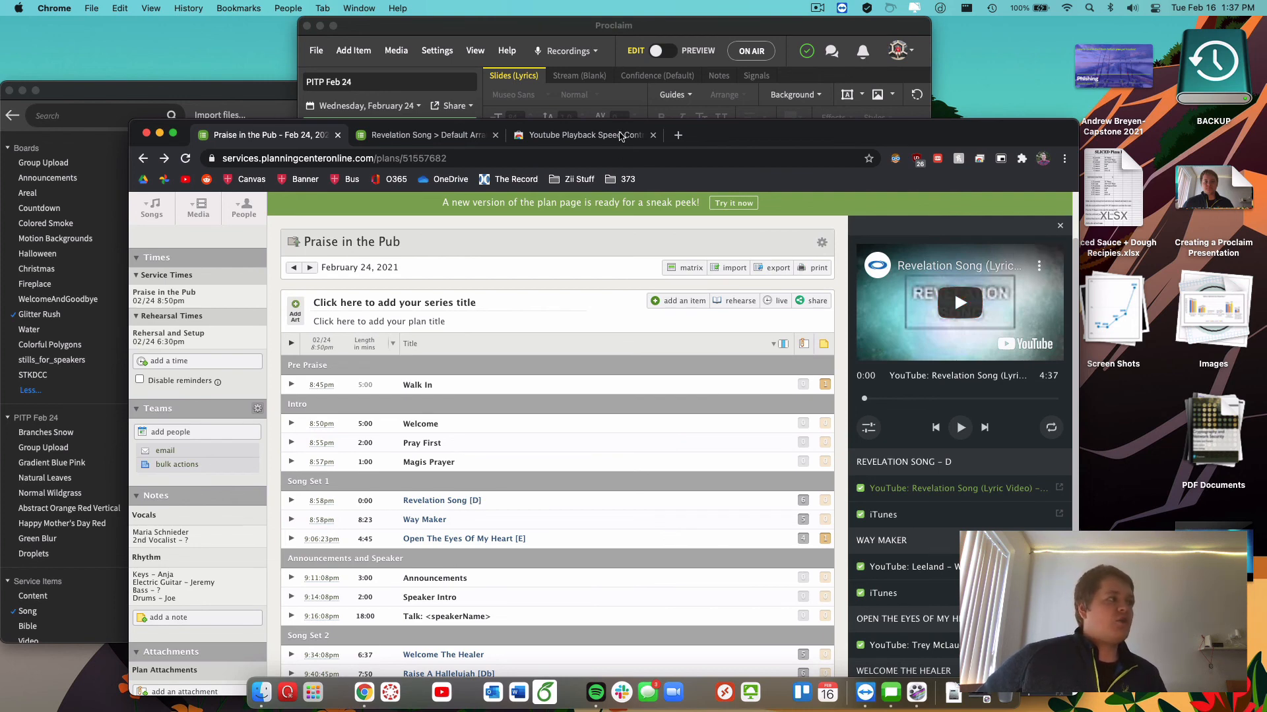
pyautogui.click(580, 136)
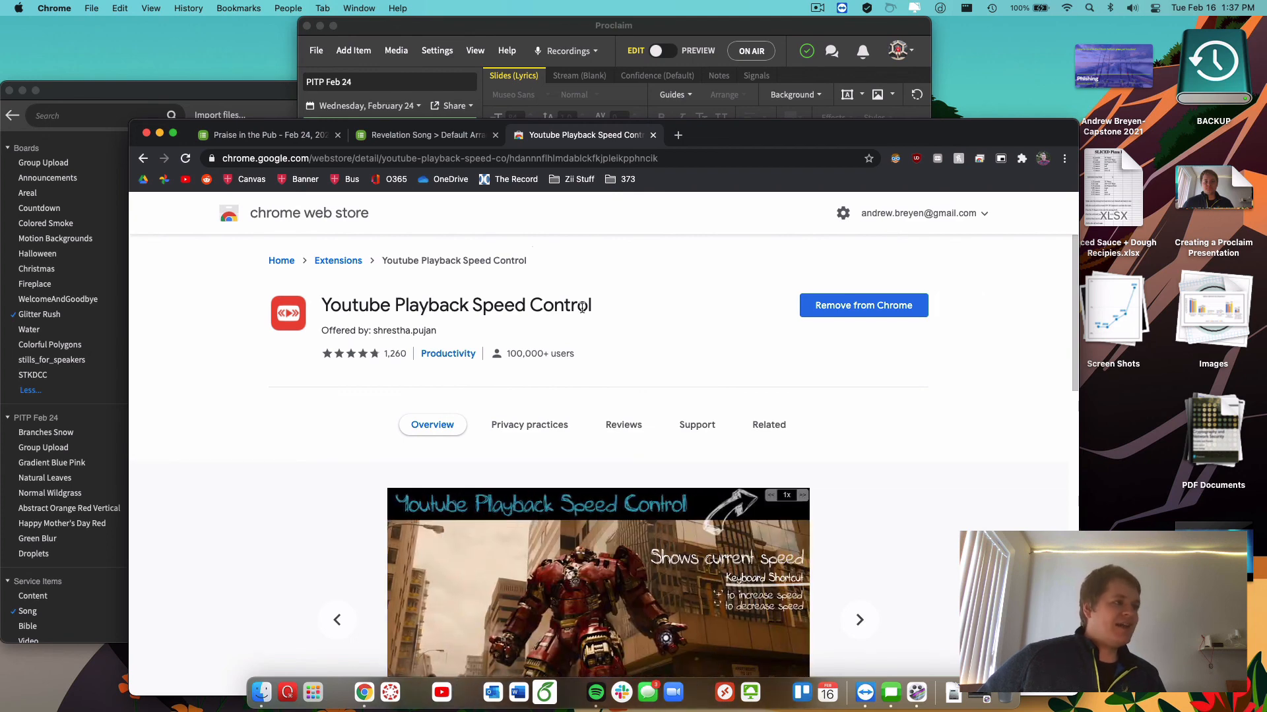
pyautogui.click(320, 138)
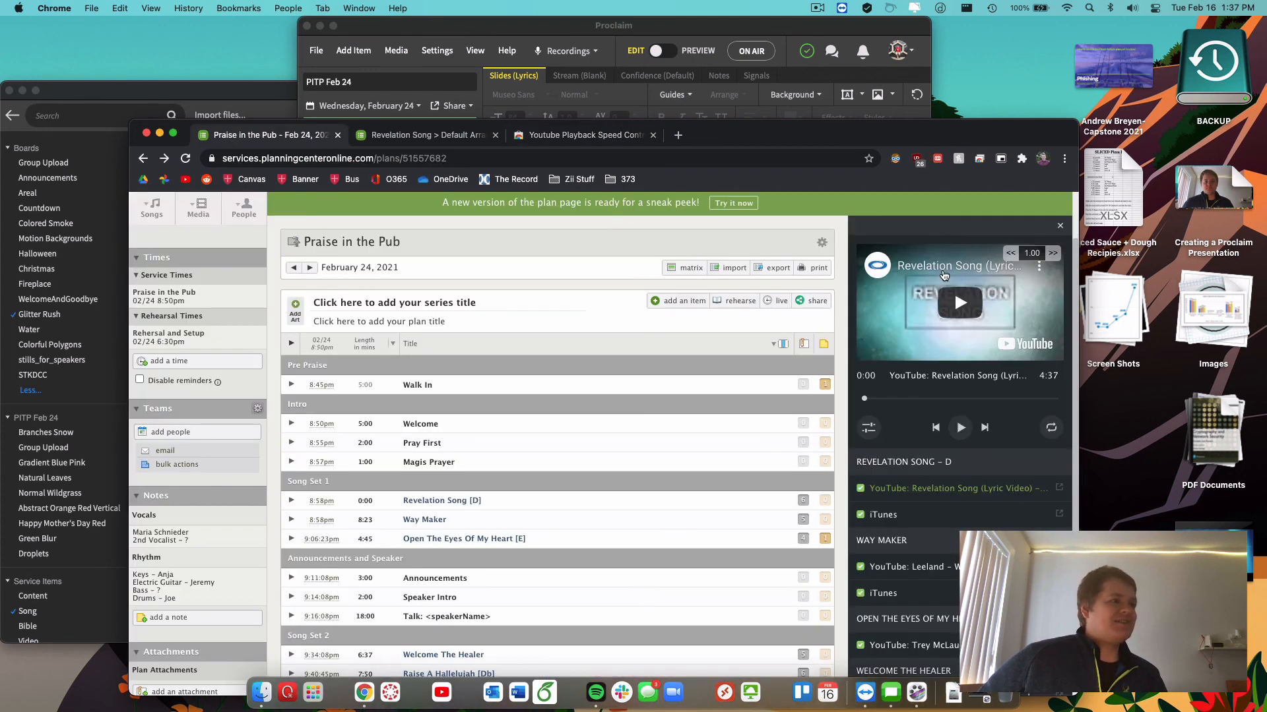
# Step: Raise the Revelation Song video's playback speed to 4.00 and play it to the "Worthy is the Lamb" lyrics, pausing there
pyautogui.click(1053, 256)
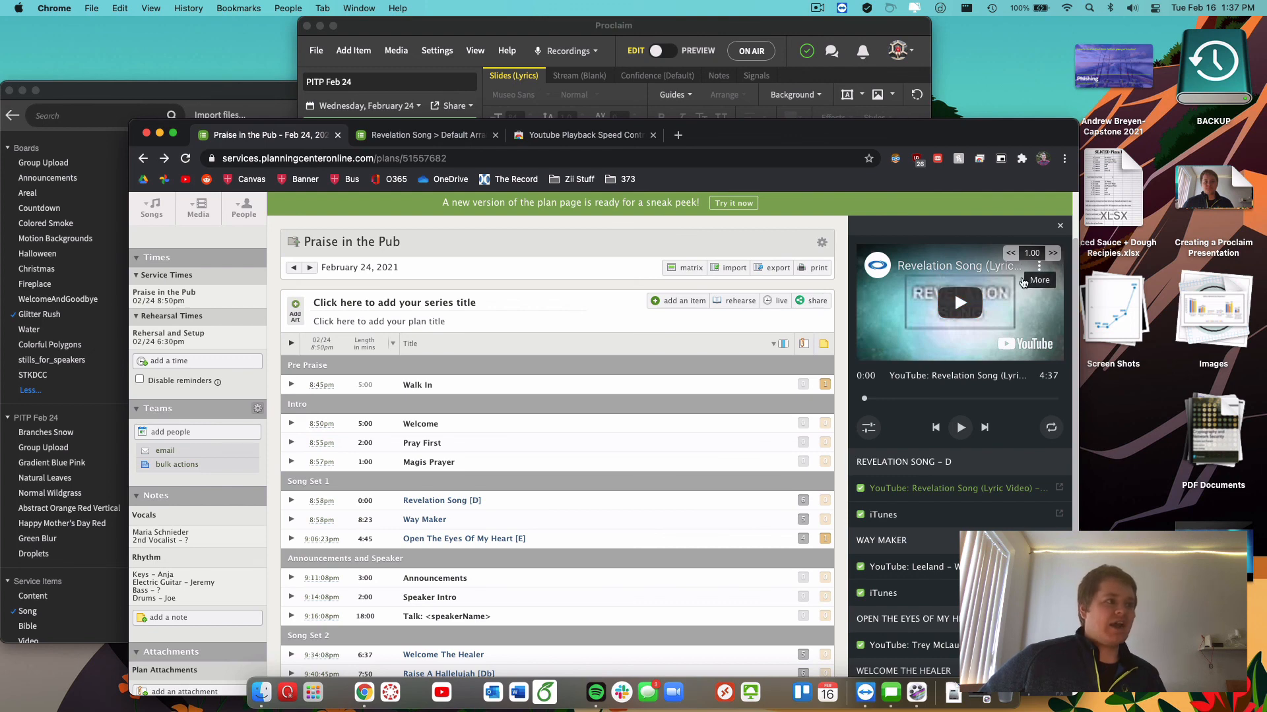
pyautogui.click(1053, 254)
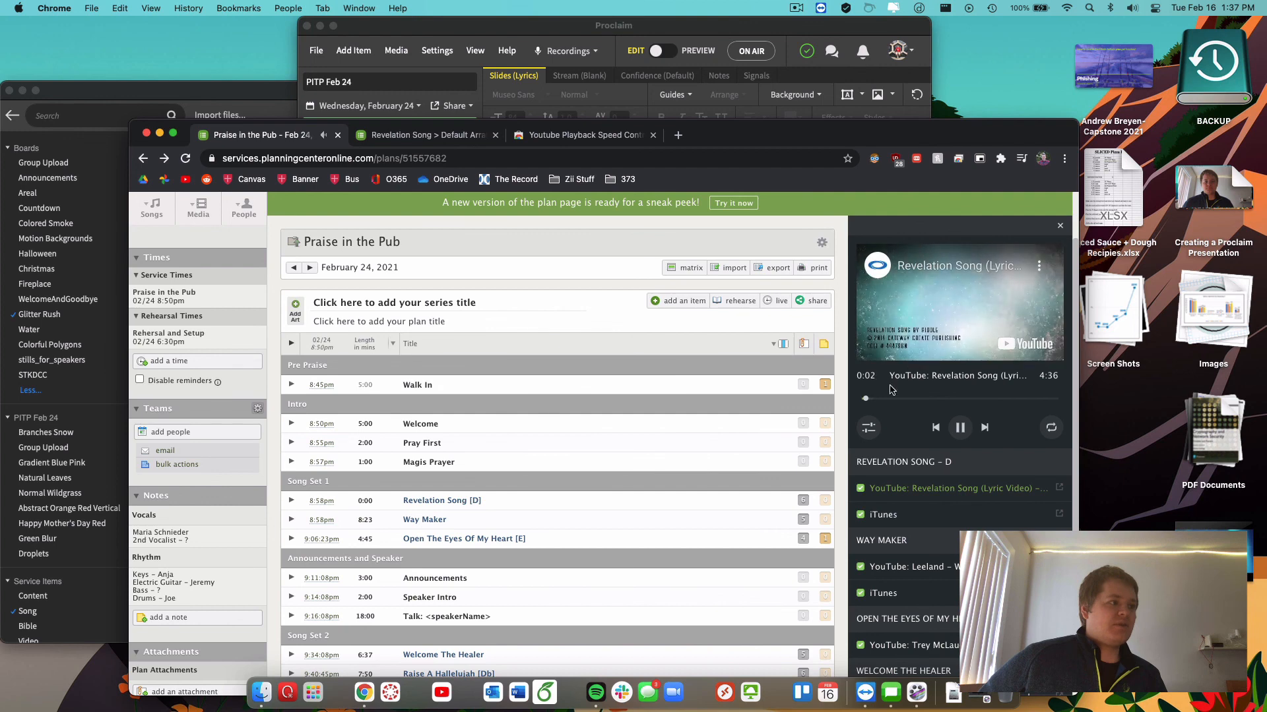
pyautogui.click(880, 341)
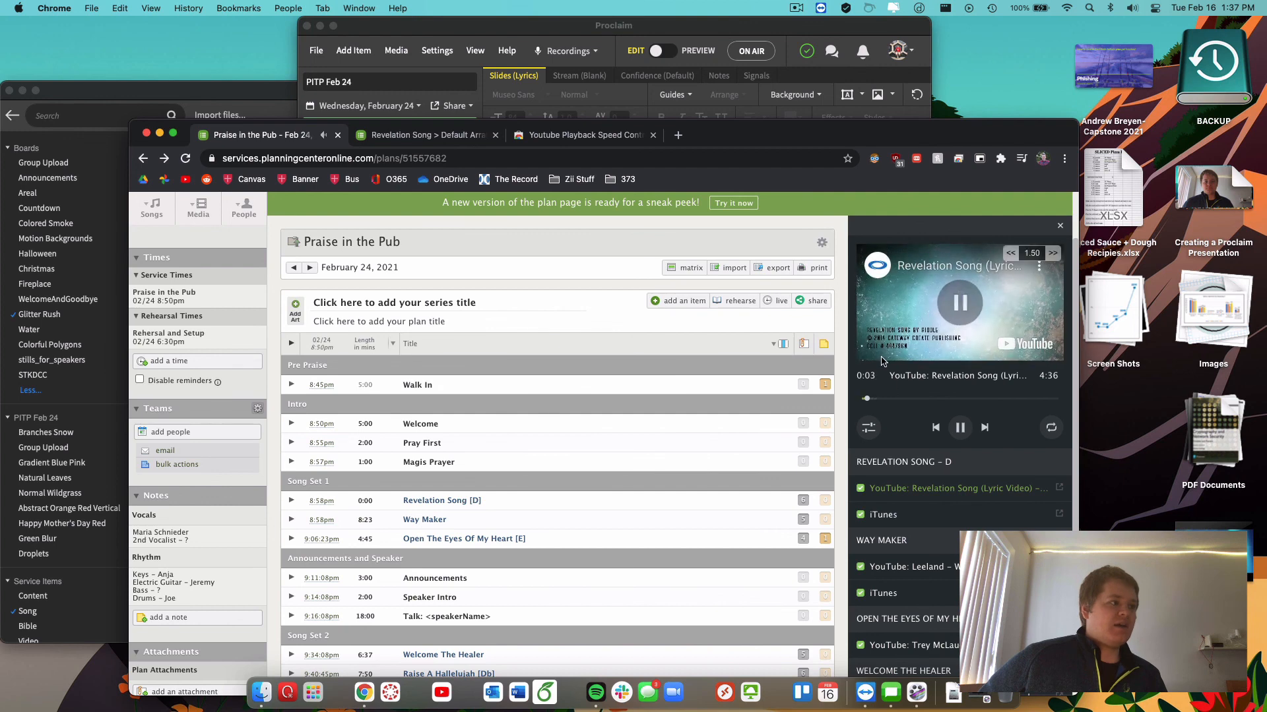
pyautogui.click(1051, 256)
pyautogui.doubleClick(1051, 256)
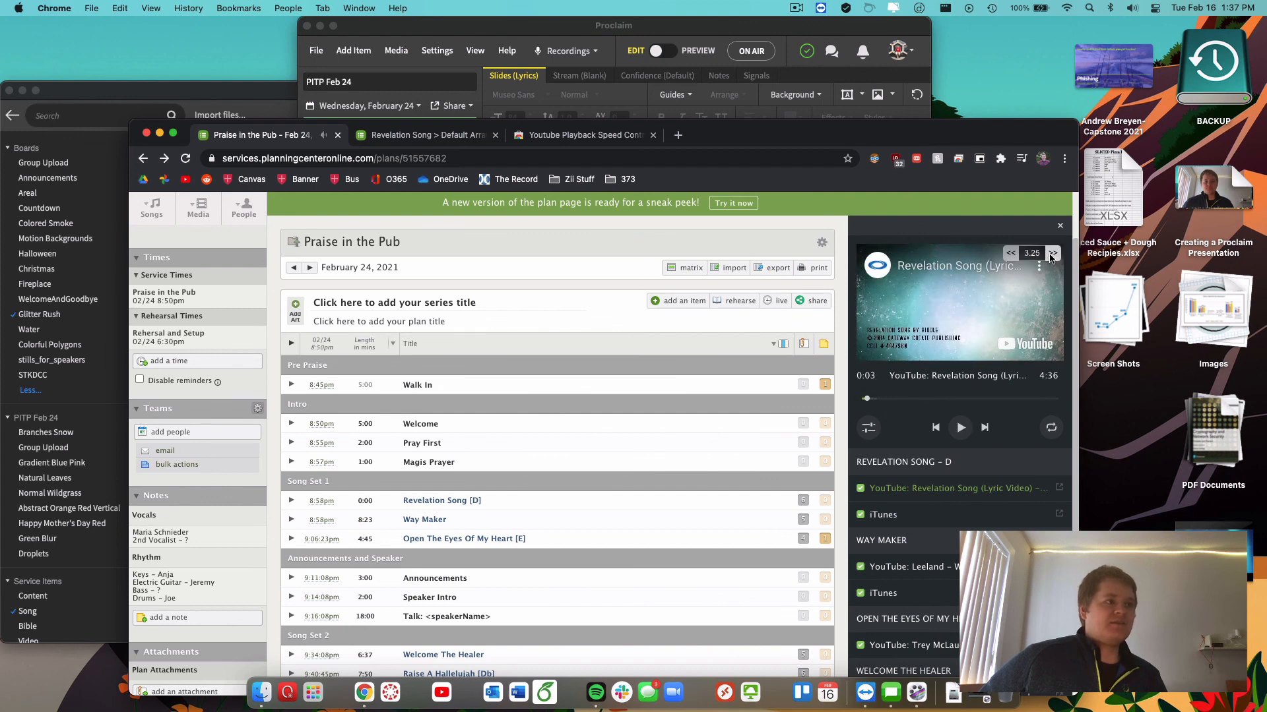
pyautogui.click(1052, 256)
pyautogui.click(1053, 258)
pyautogui.click(960, 427)
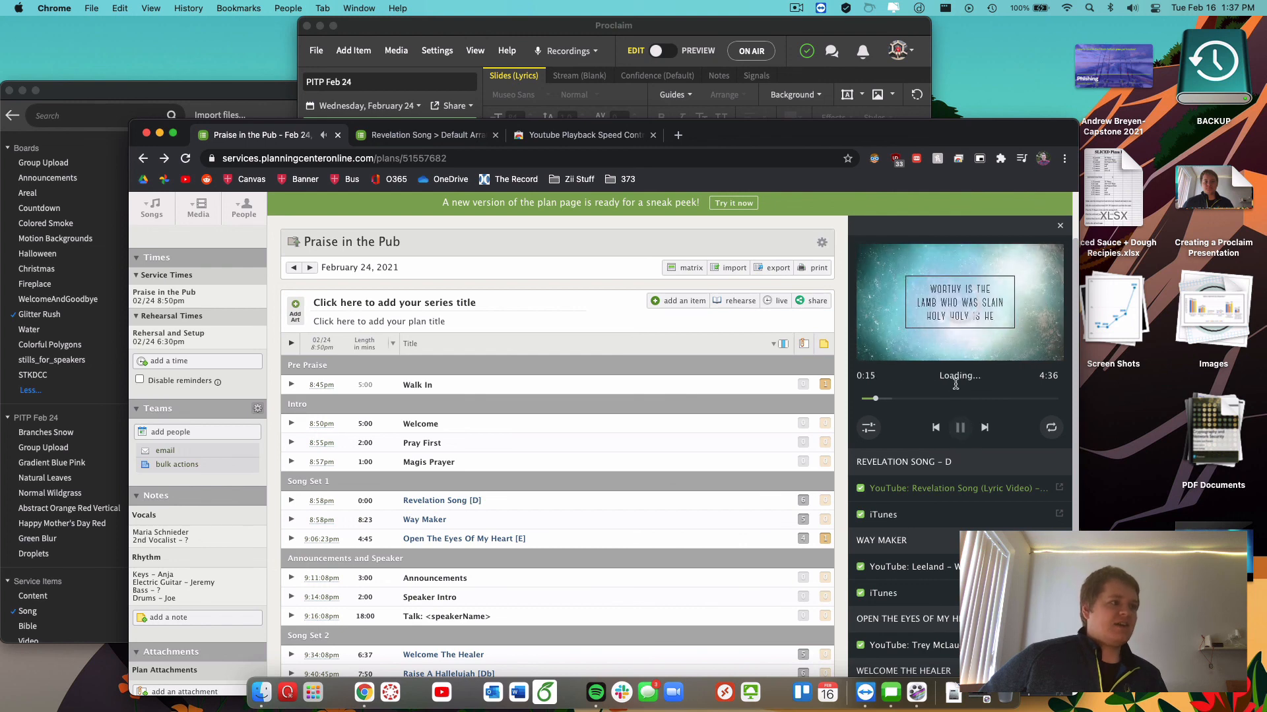
pyautogui.click(918, 311)
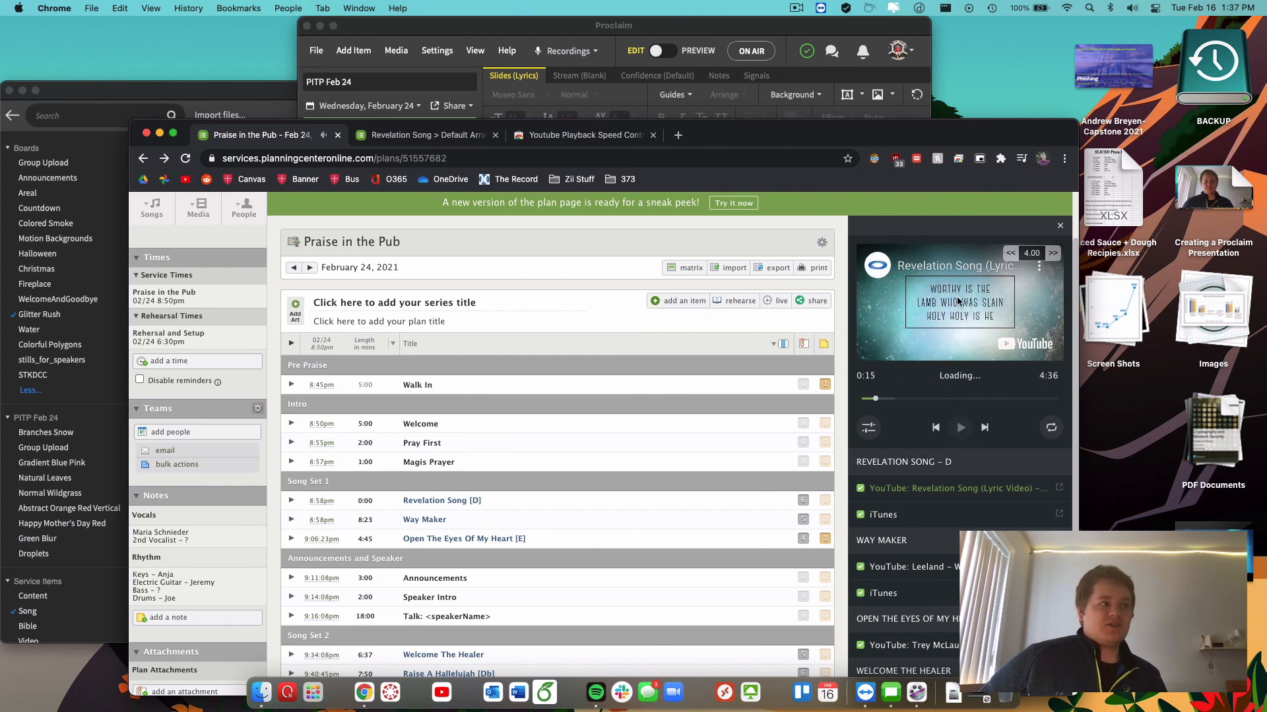